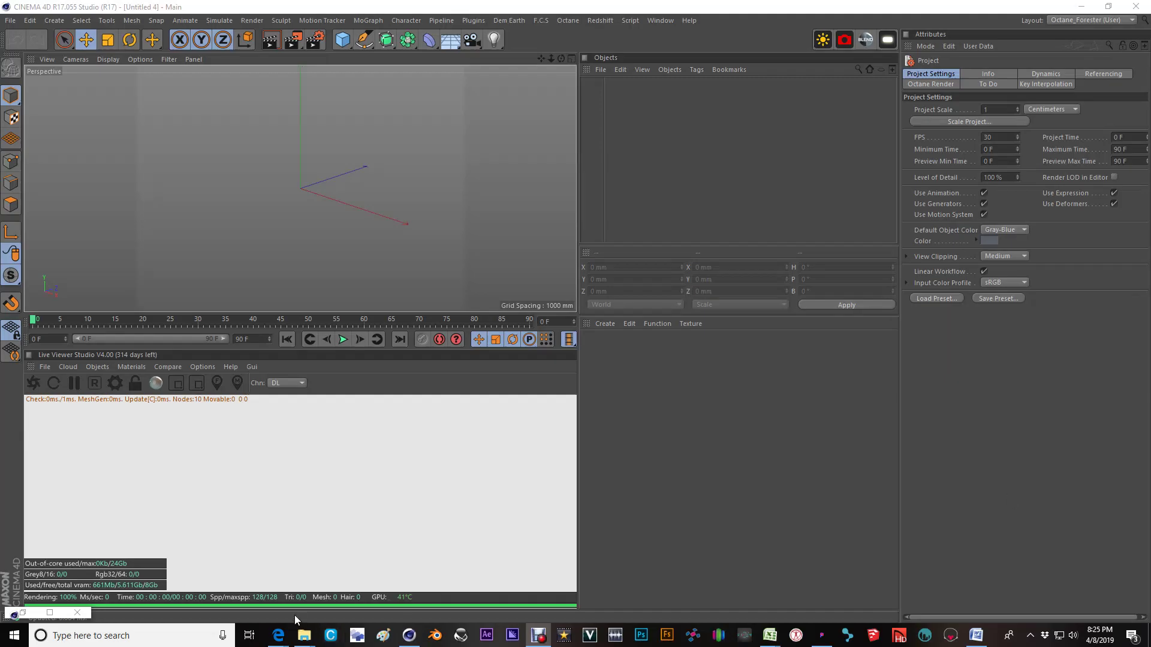
- Open Reaper.c4d from the Kcfelt17_Project folder by dragging it into Cinema 4D
mouse_move(304, 635)
left_click(399, 540)
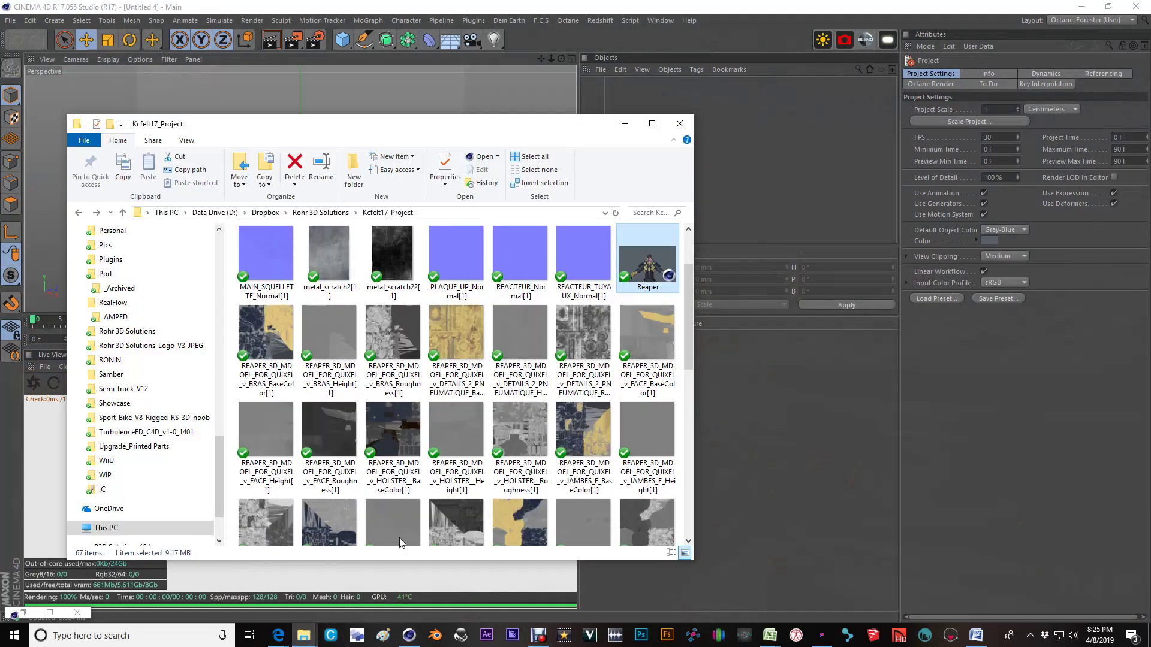
left_click_drag(275, 126, 246, 115)
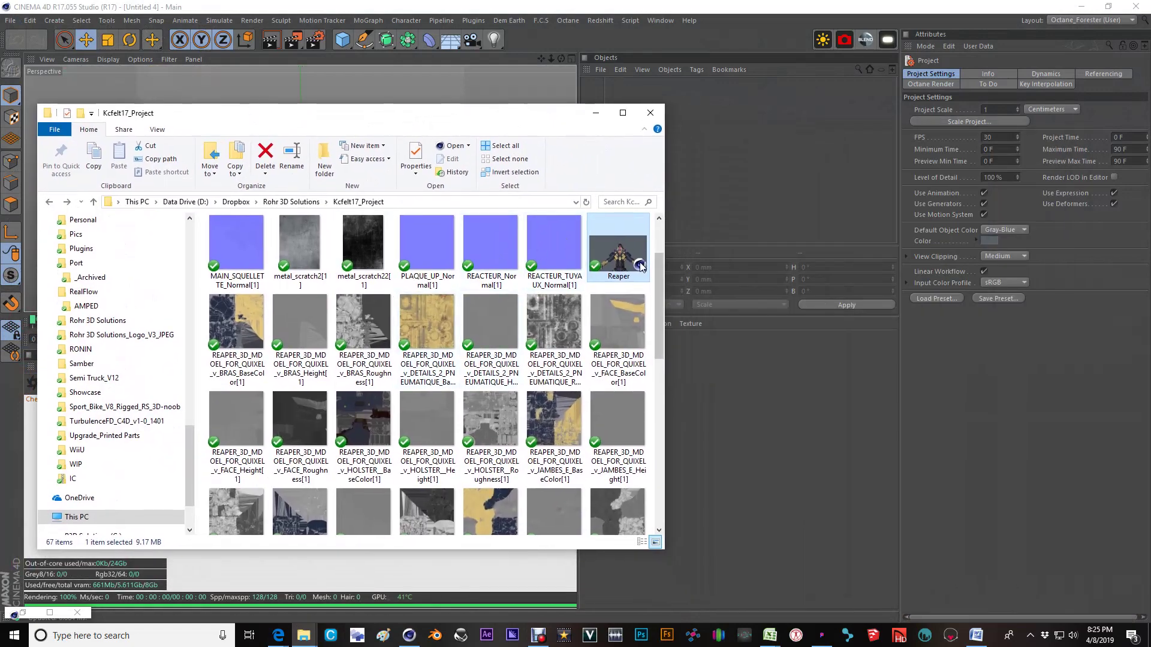
left_click_drag(640, 267, 772, 147)
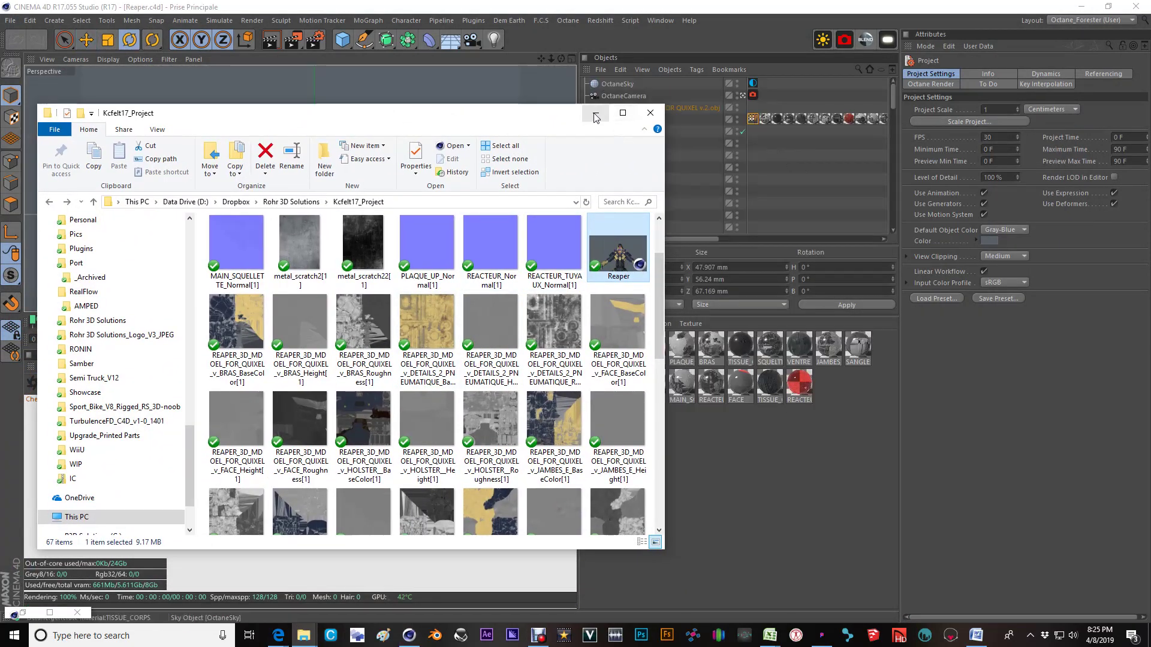
left_click(595, 114)
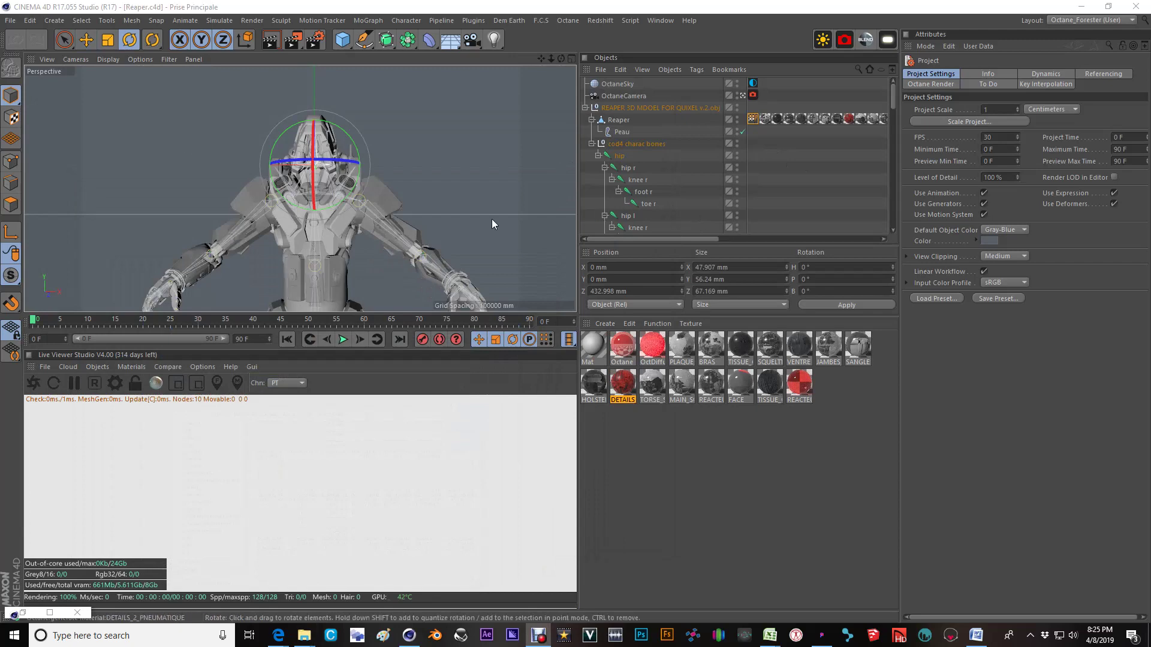
- Orbit to a frontal view of the Reaper and start the Octane live render
left_click(742, 94)
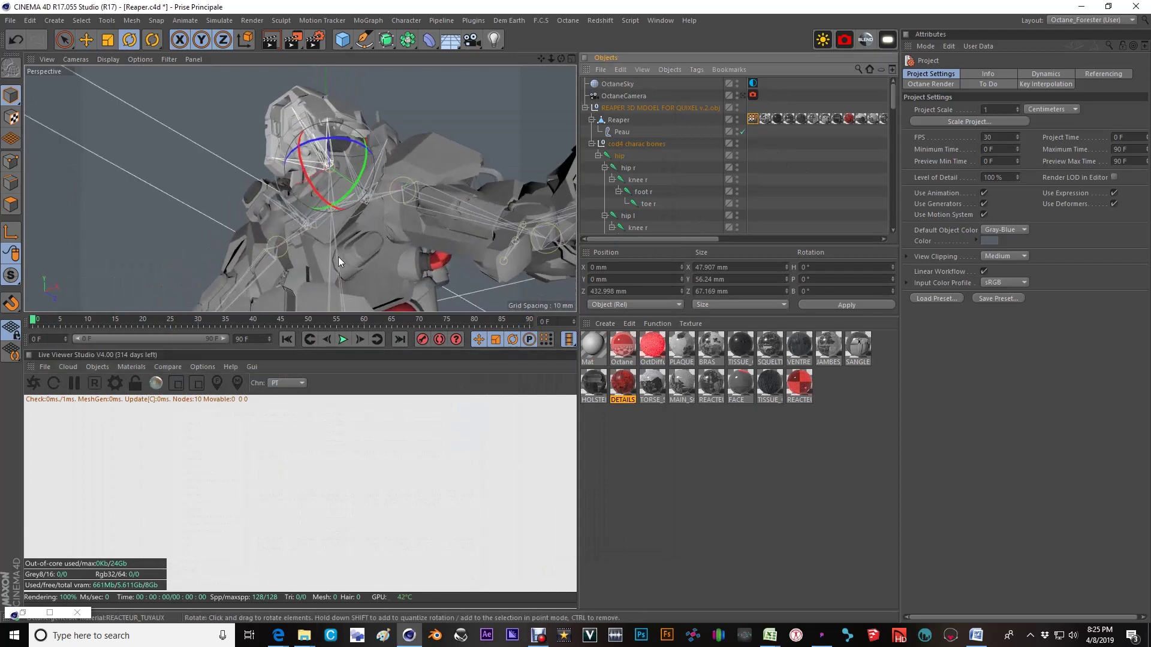
left_click_drag(338, 256, 276, 168, "alt")
scroll(283, 181, "down", 5)
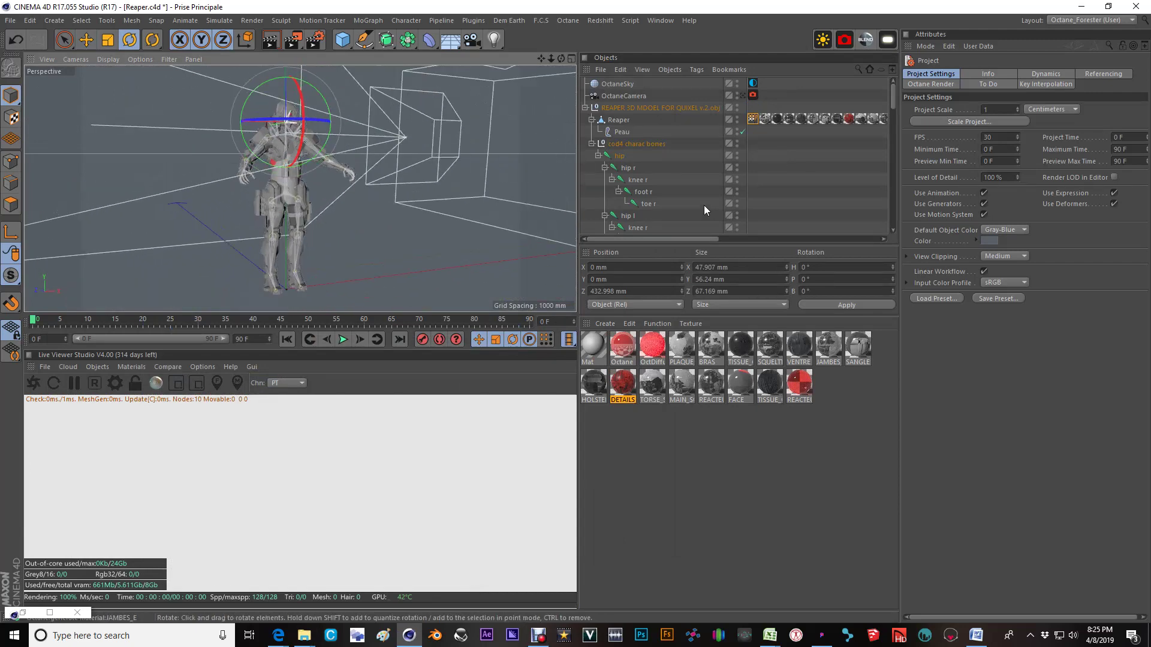
left_click(33, 382)
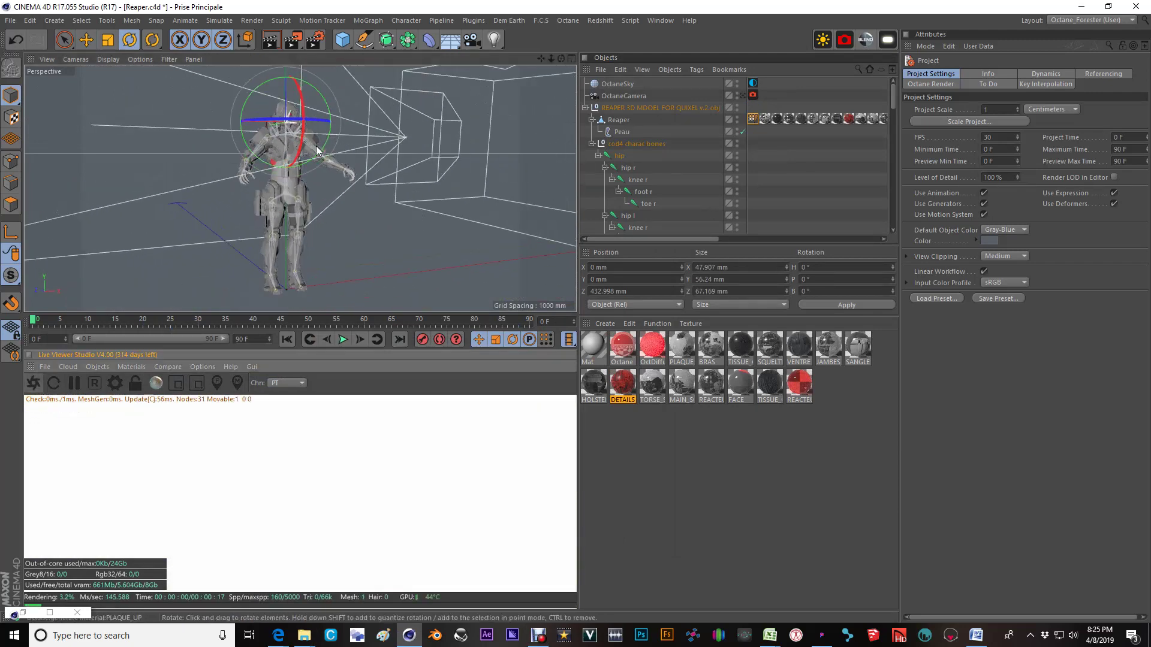
left_click_drag(315, 146, 326, 205, "alt")
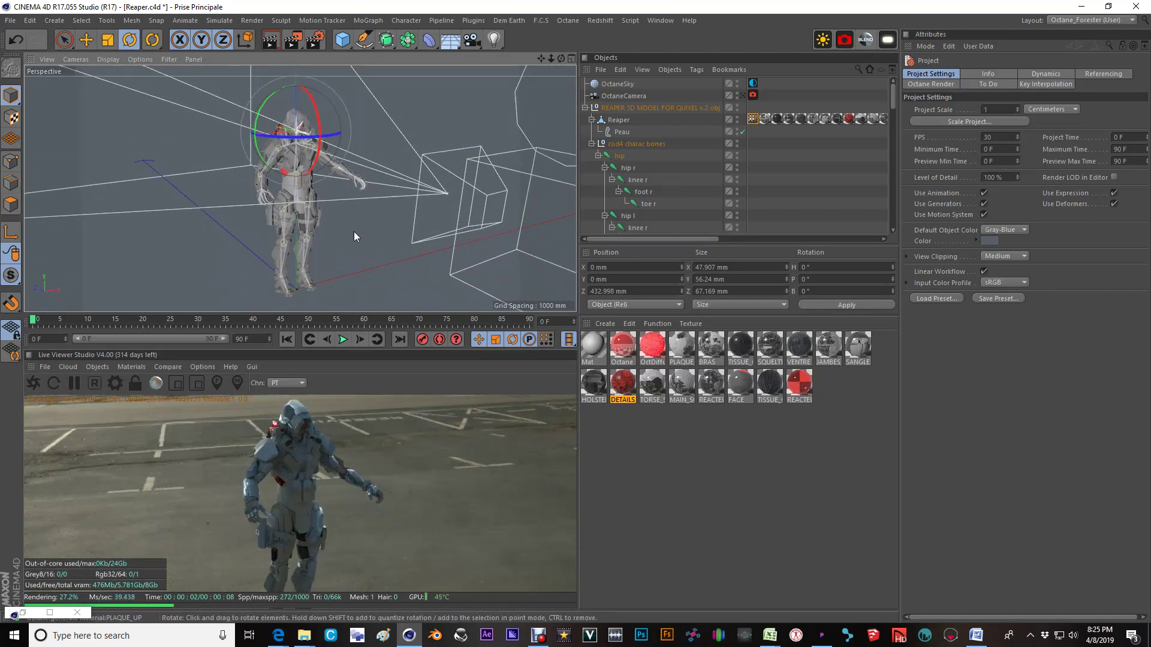
left_click(11, 21)
- Export the scene to FBX under the file name Reaper_FBX_Test
mouse_move(90, 239)
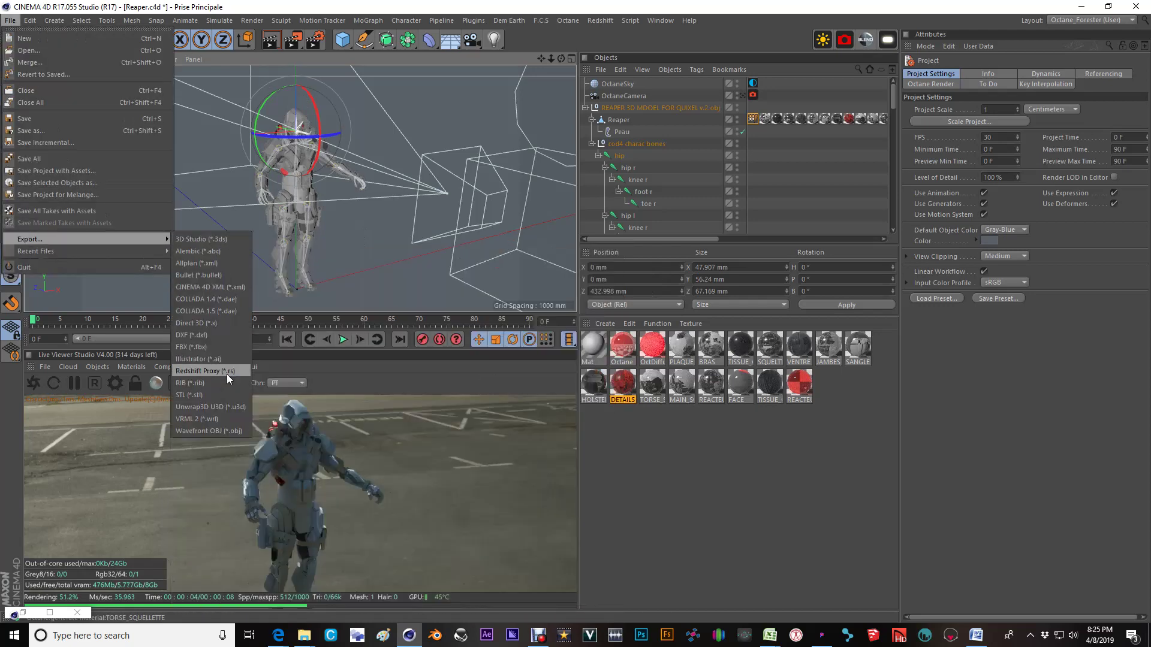
left_click(219, 393)
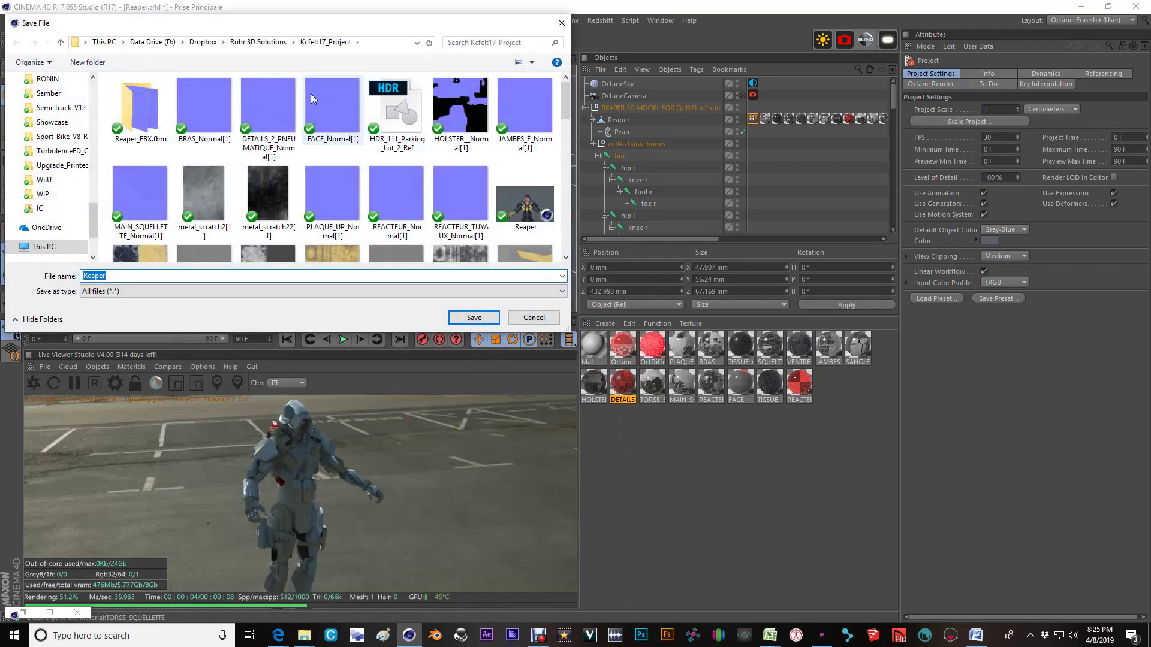
left_click(149, 279)
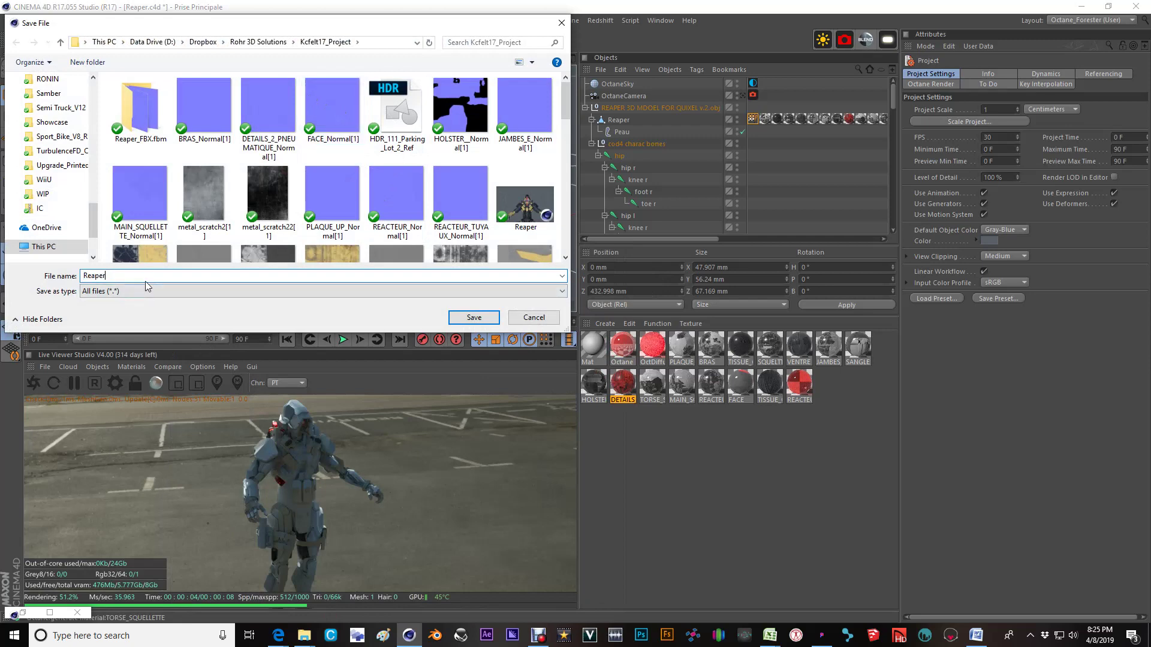
type("_FBX_Test")
key("Return")
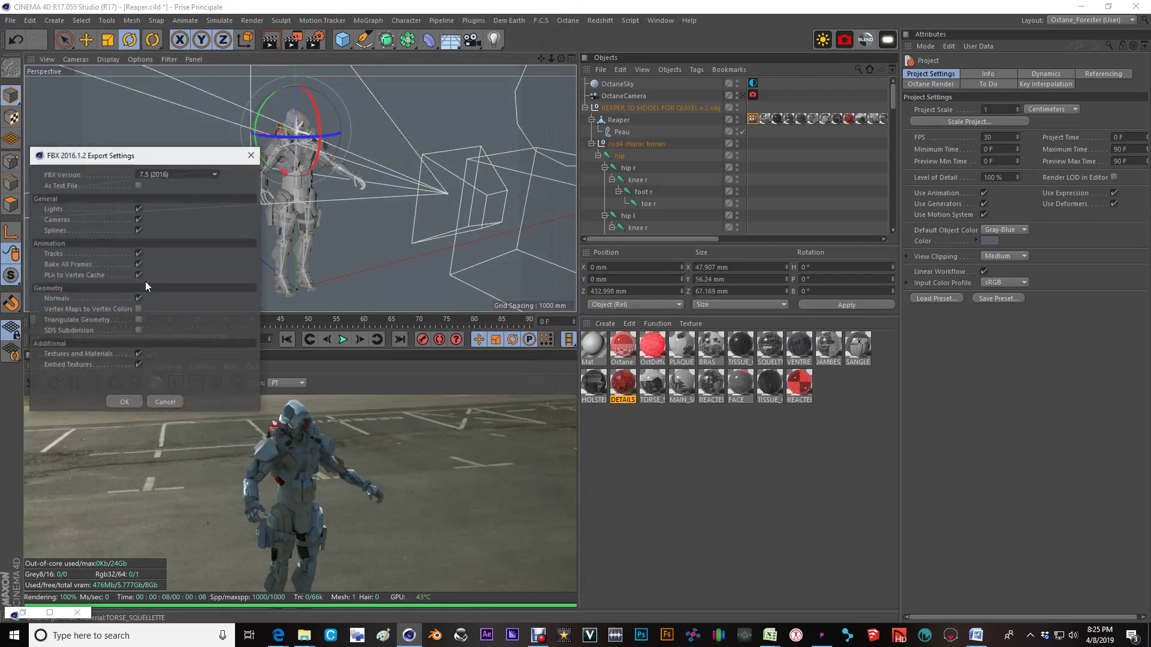
- Keep FBX version 7.5 (2016) with embedded textures and confirm the export settings
left_click_drag(156, 159, 468, 166)
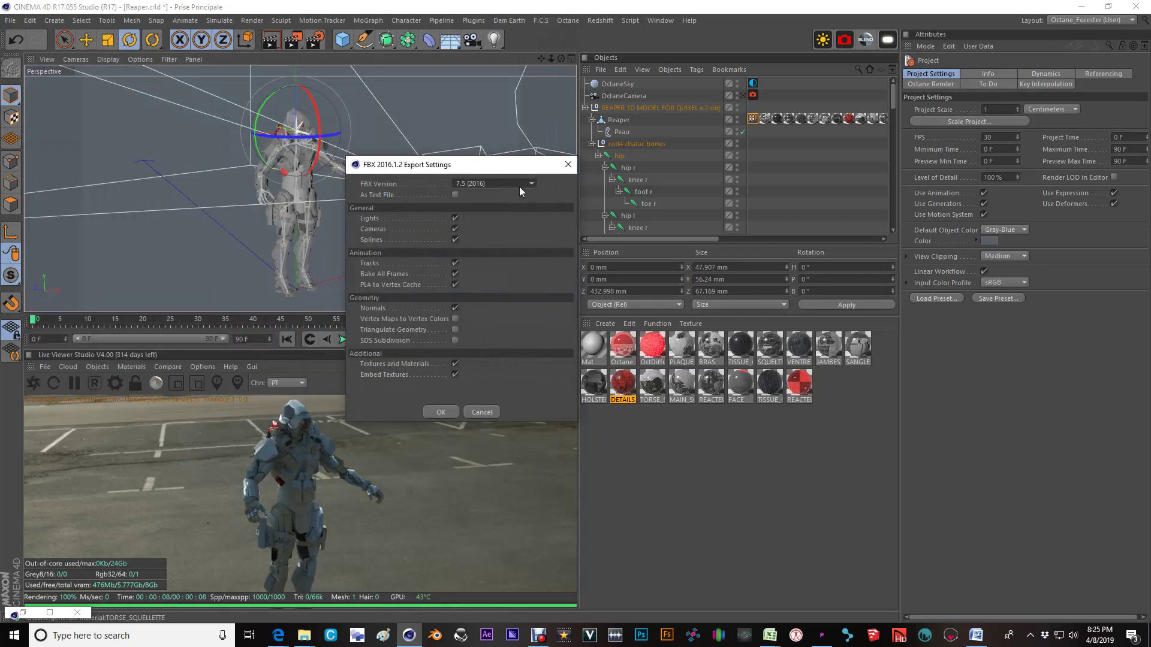
left_click(492, 184)
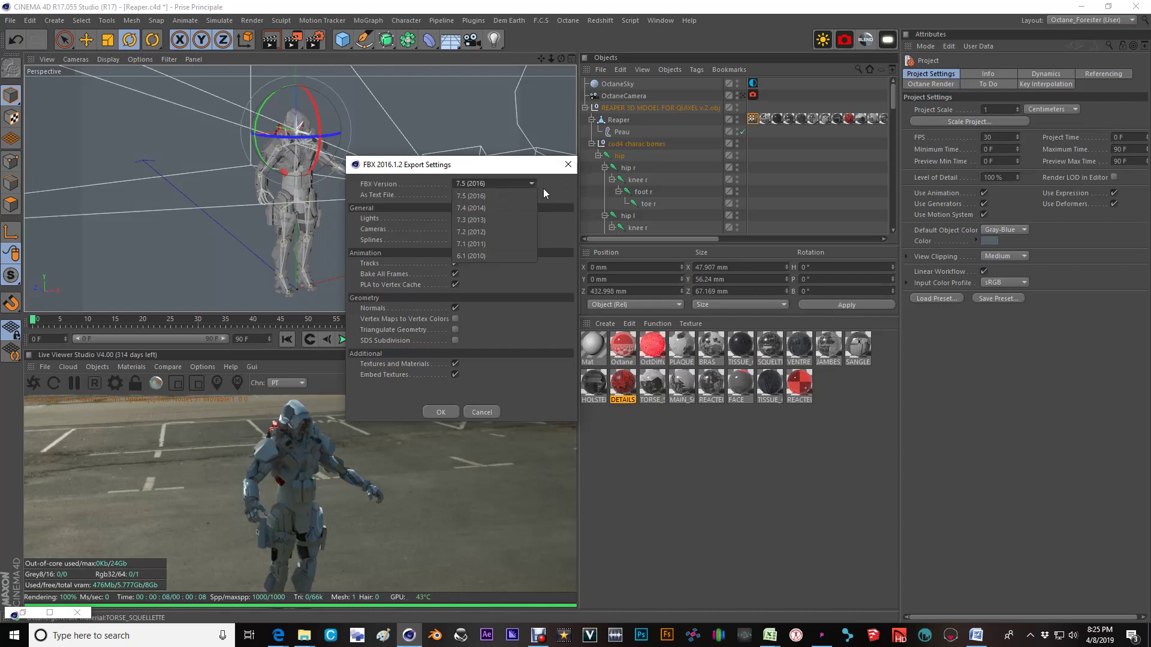
left_click(561, 191)
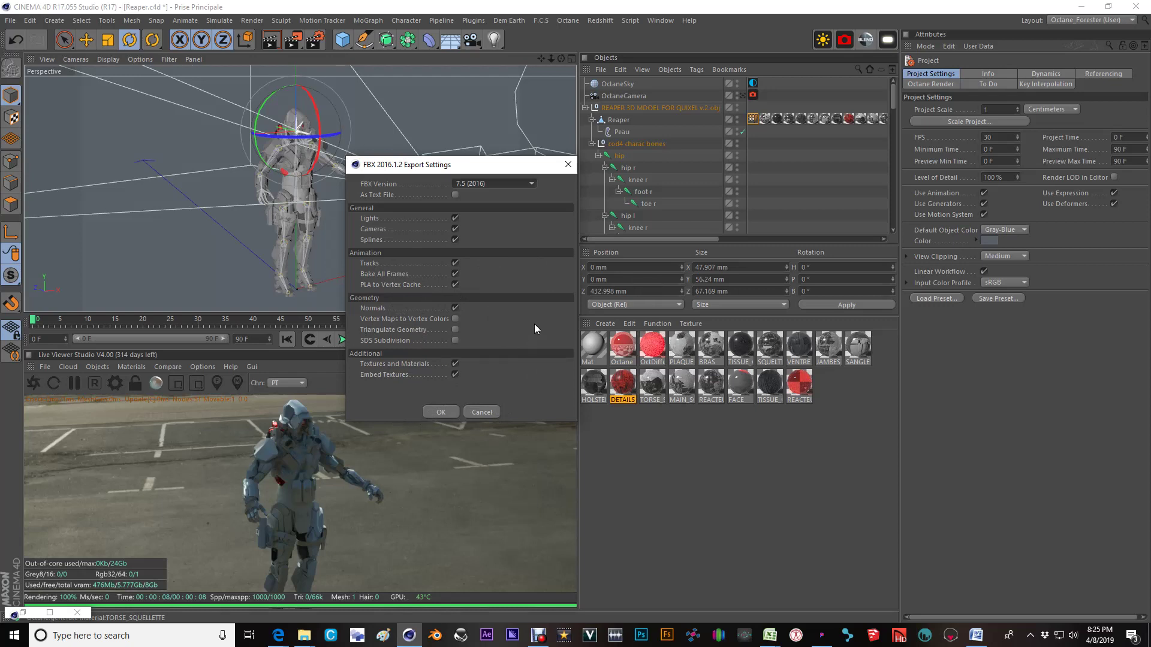
left_click(442, 414)
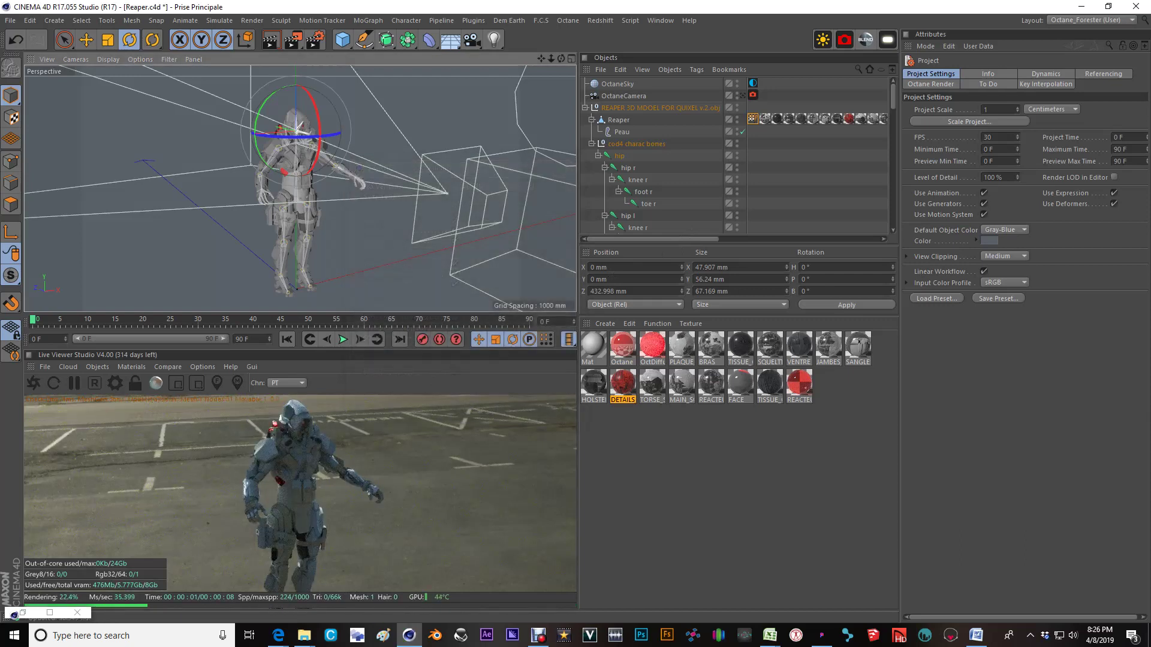
- Drag Reaper_FBX_Test from the Kcfelt17_Project folder into the Cinema 4D viewport
mouse_move(307, 645)
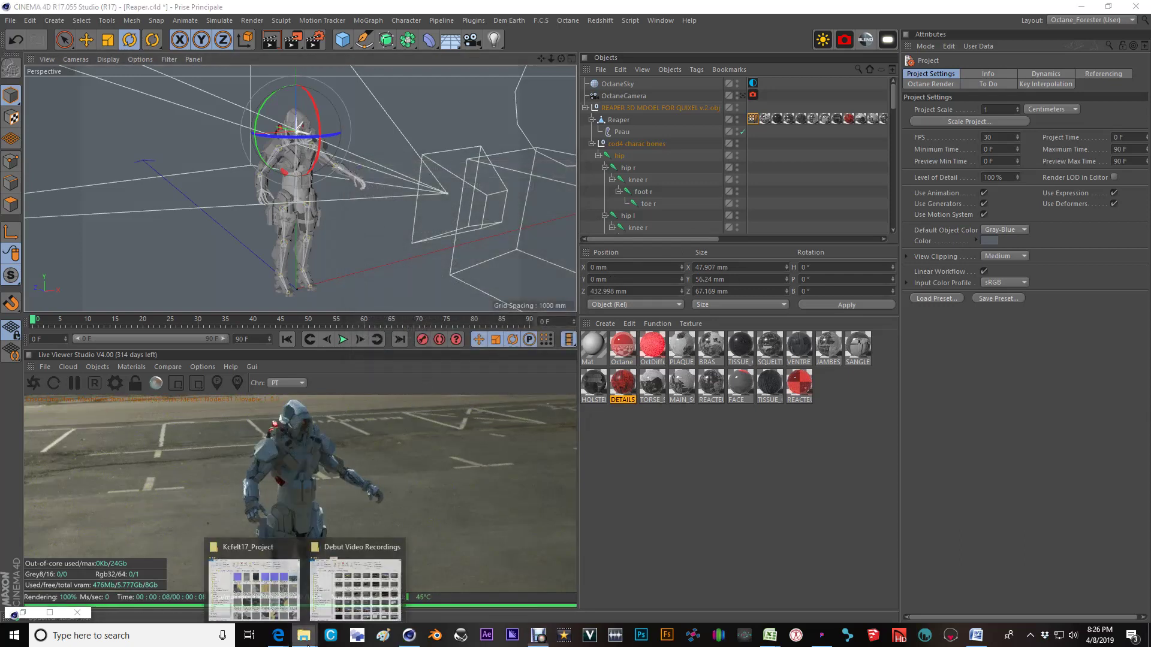
left_click(258, 580)
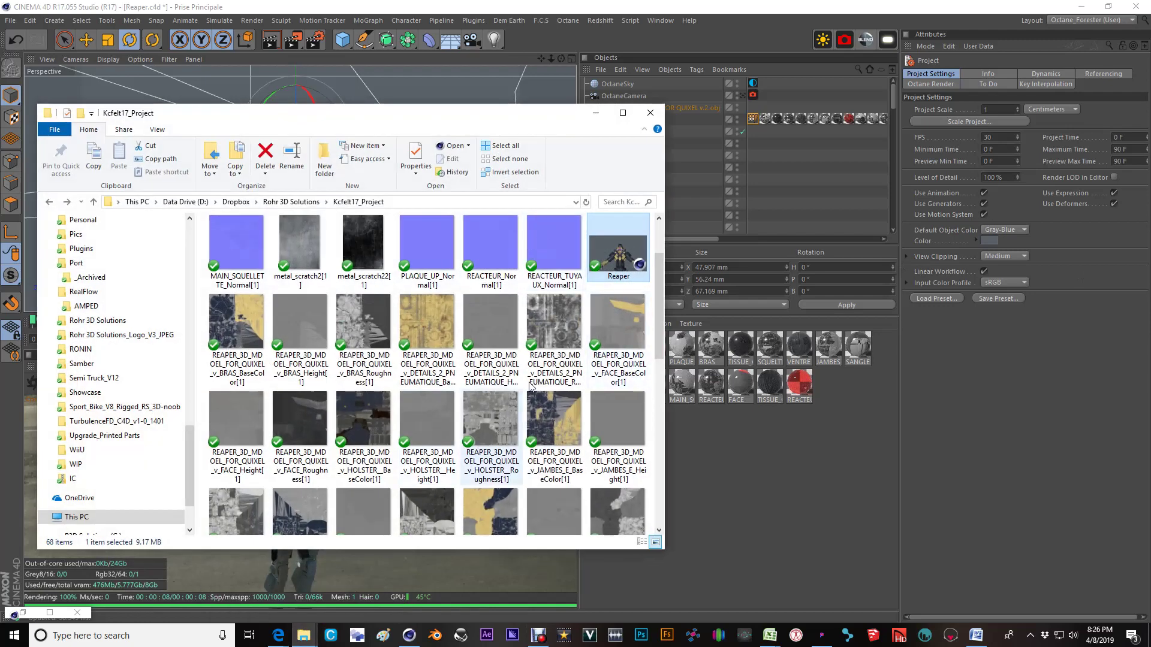
scroll(529, 386, "down", 5)
left_click(237, 487)
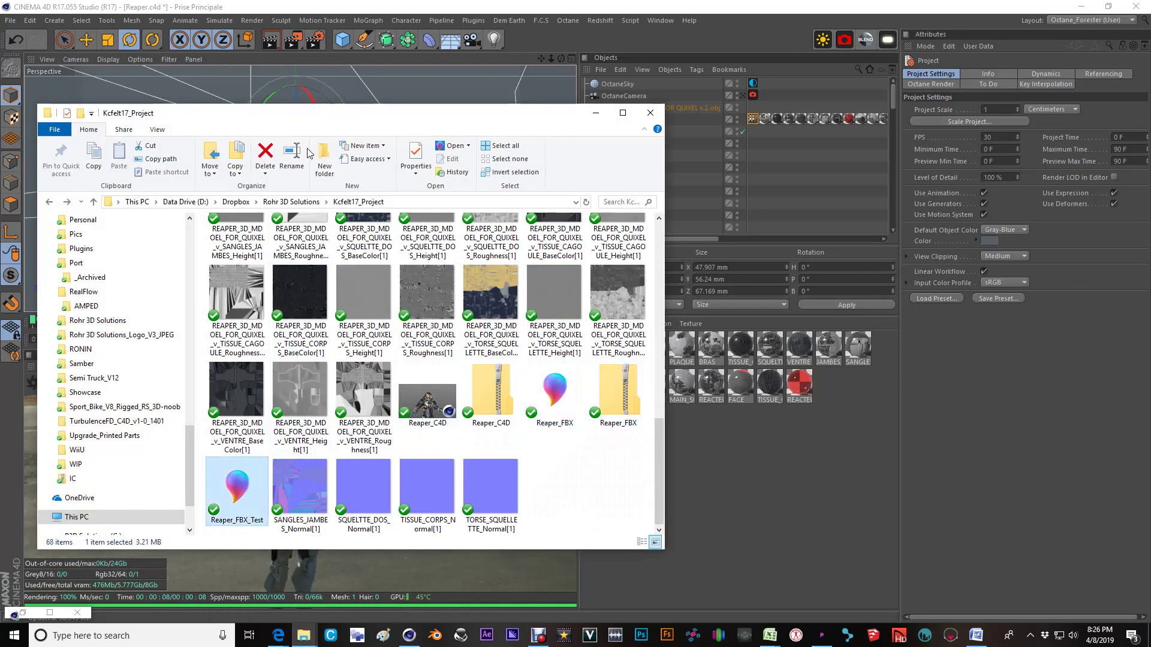
left_click_drag(307, 118, 582, 103)
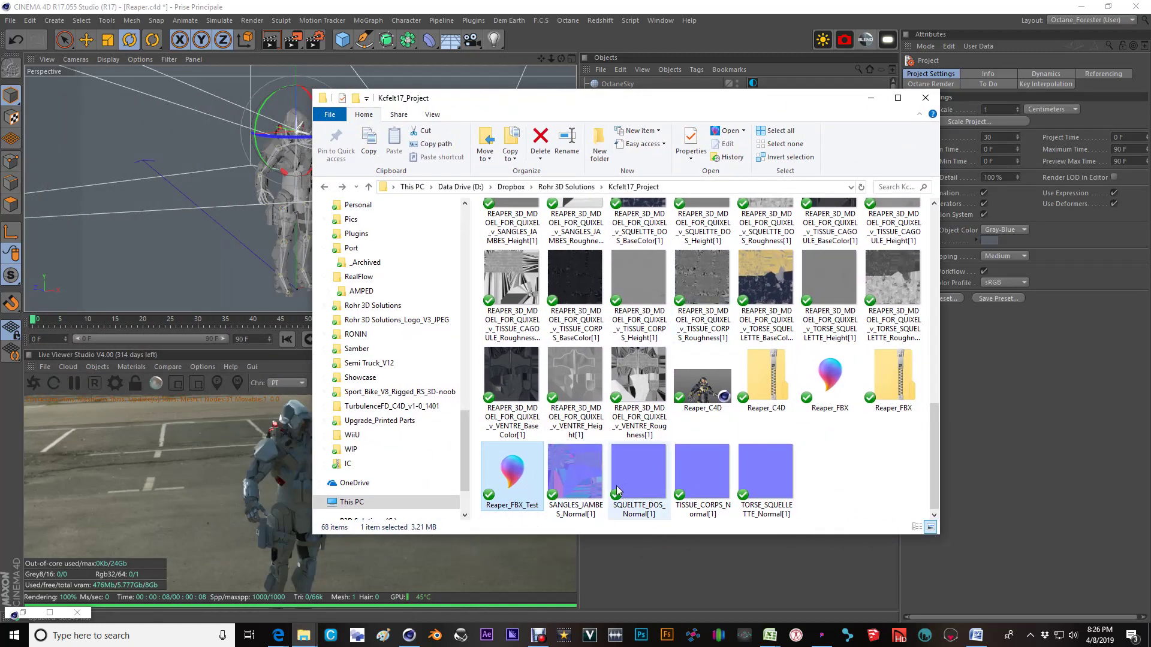
left_click_drag(512, 483, 308, 270)
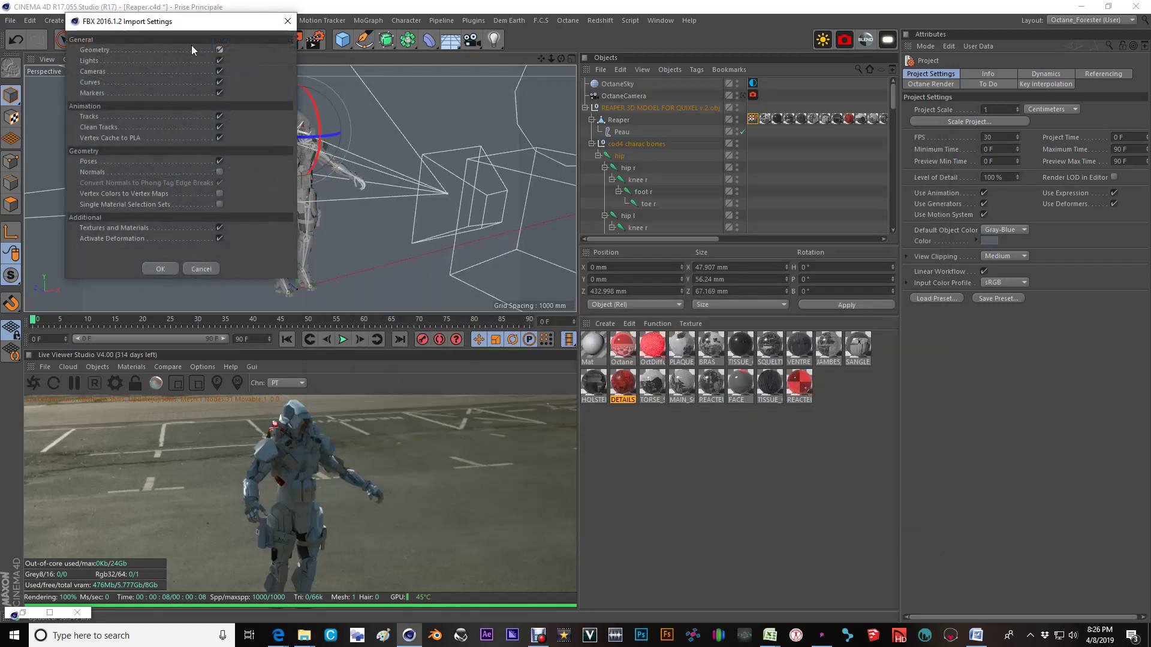
- Accept the FBX import settings and re-render, showing the untextured grey Reaper character
left_click(161, 269)
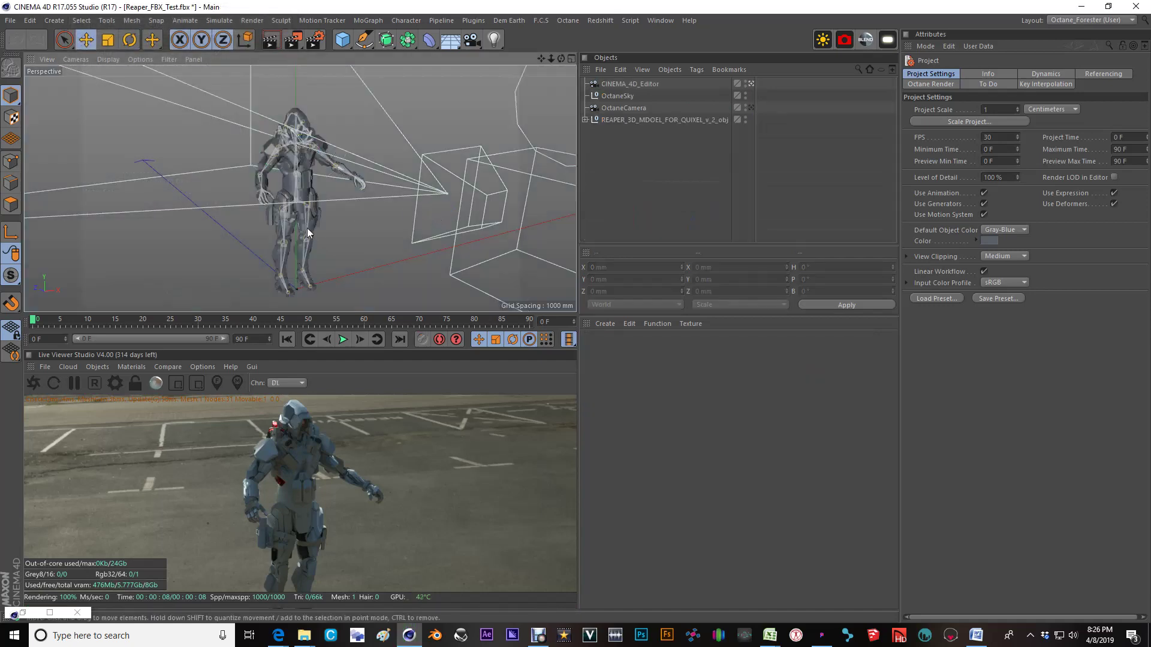
scroll(350, 232, "up", 3)
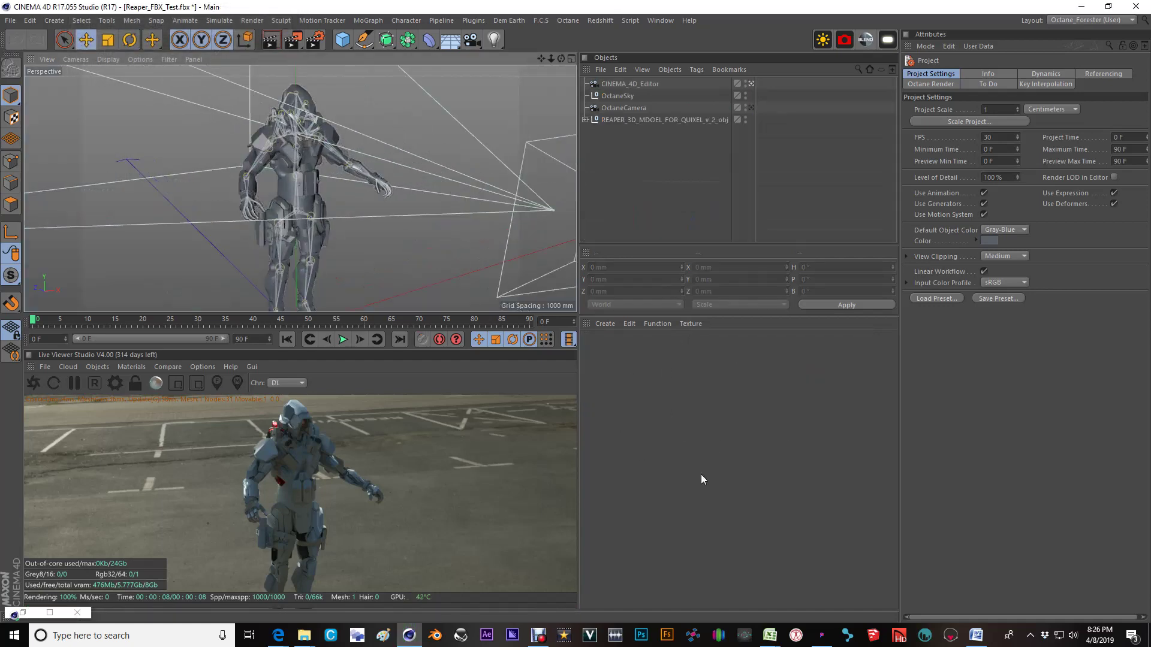
left_click_drag(303, 217, 283, 213, "alt")
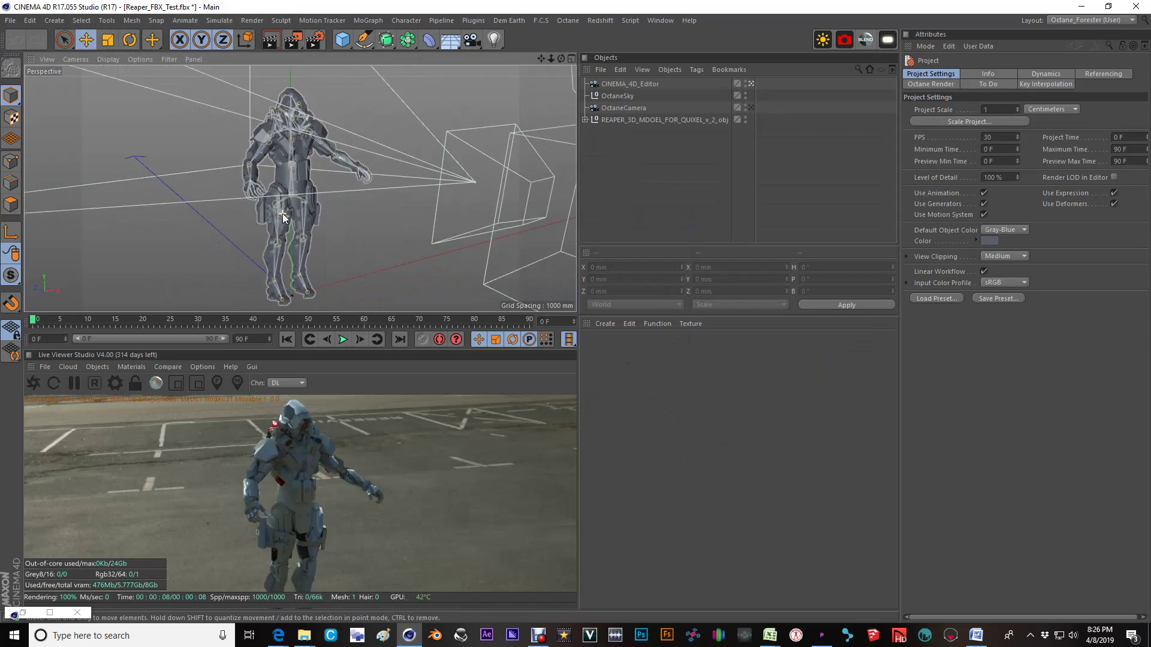
left_click(54, 384)
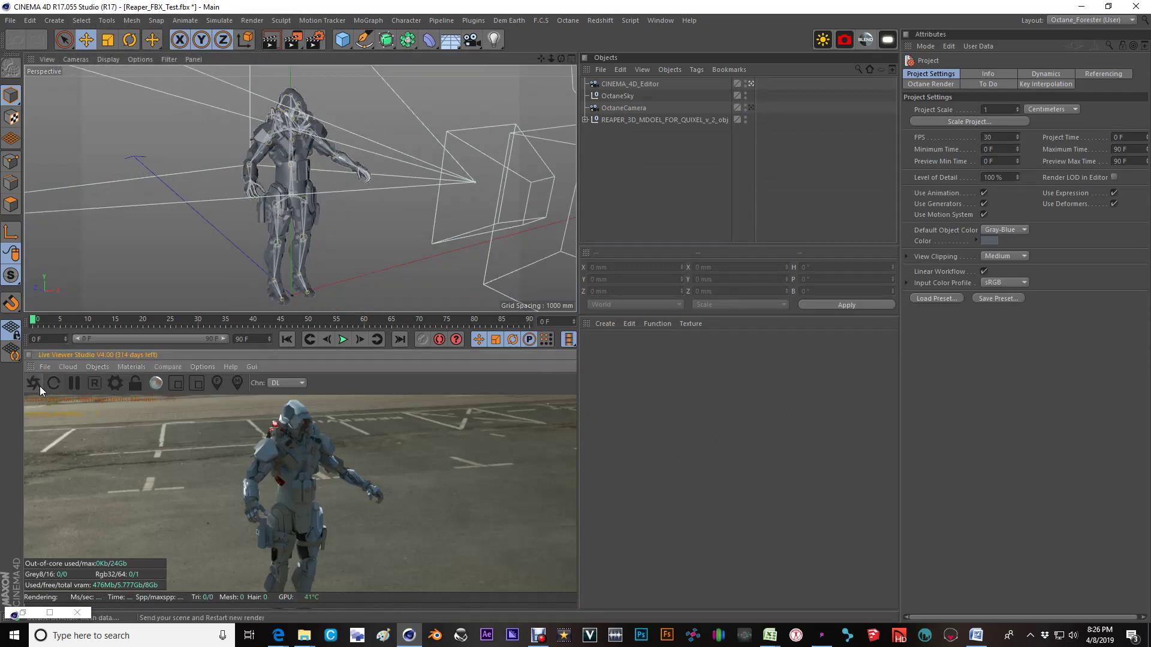
left_click_drag(290, 201, 294, 198, "alt")
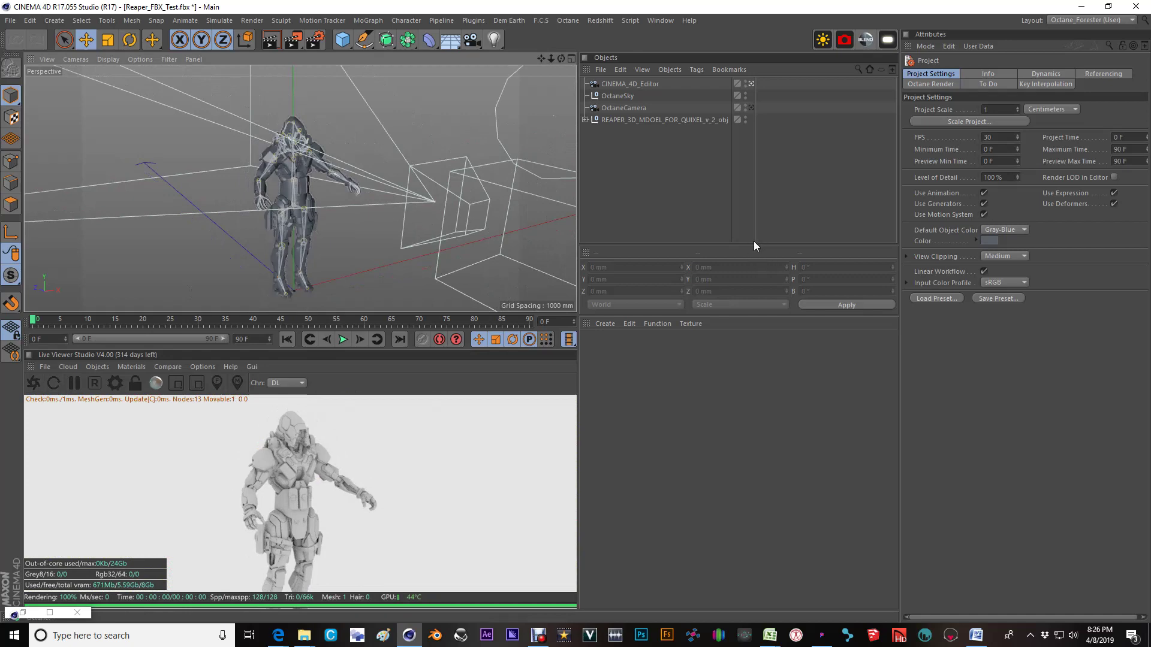
mouse_move(287, 254)
left_mouse_down("alt")
mouse_move(298, 232)
mouse_move(294, 260)
mouse_move(294, 237)
left_mouse_up("alt")
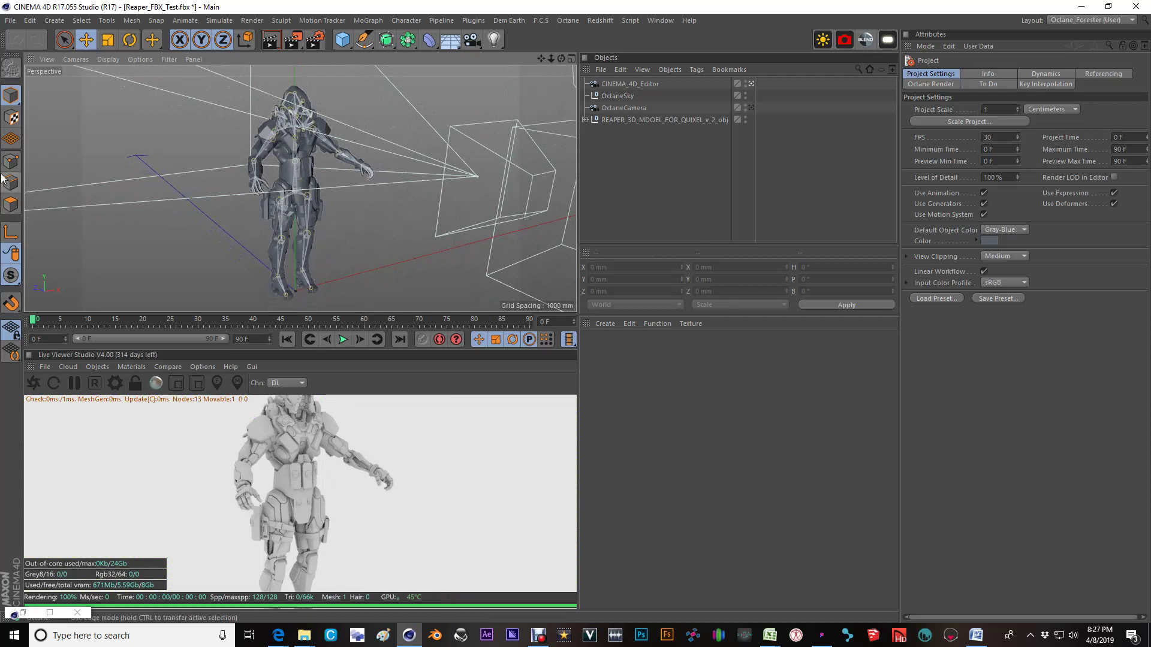
- Switch back to the Reaper.c4d scene and inspect the Octane PLAQUE_UP material
left_click(655, 21)
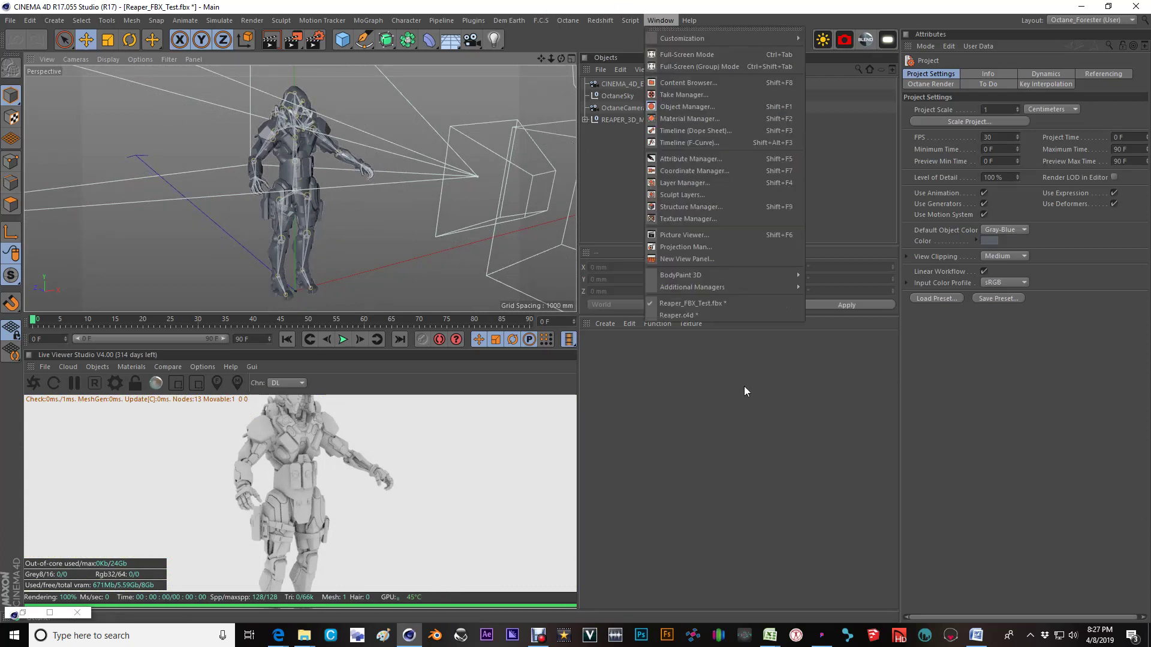
left_click(687, 315)
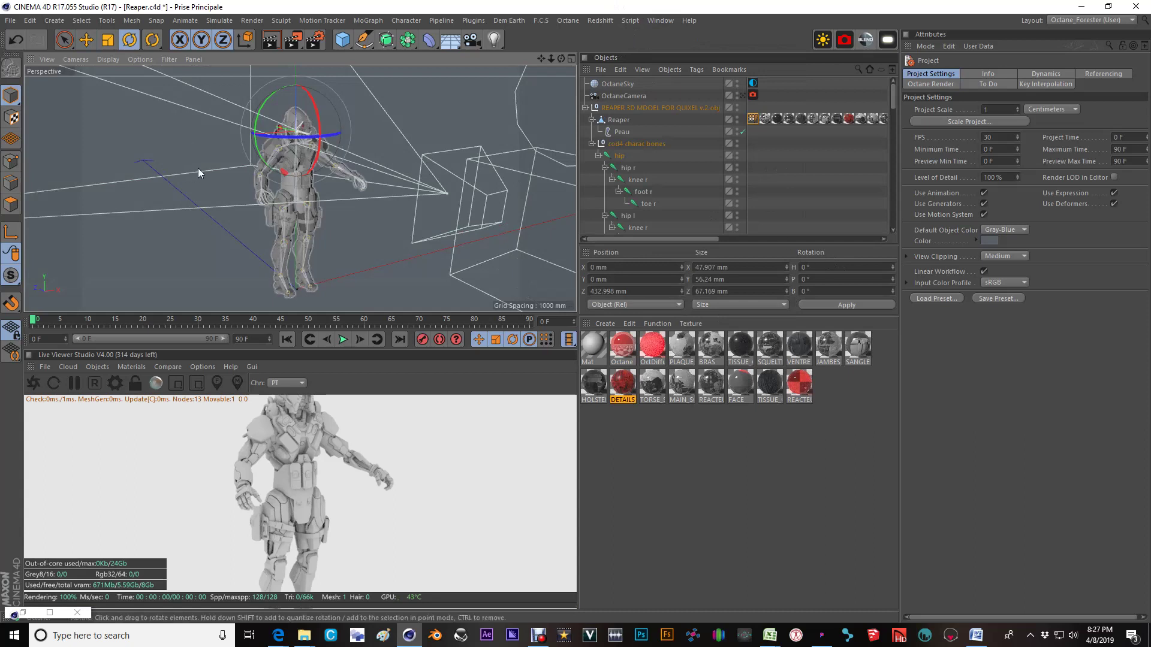
scroll(281, 146, "up", 4)
scroll(281, 146, "up", 2)
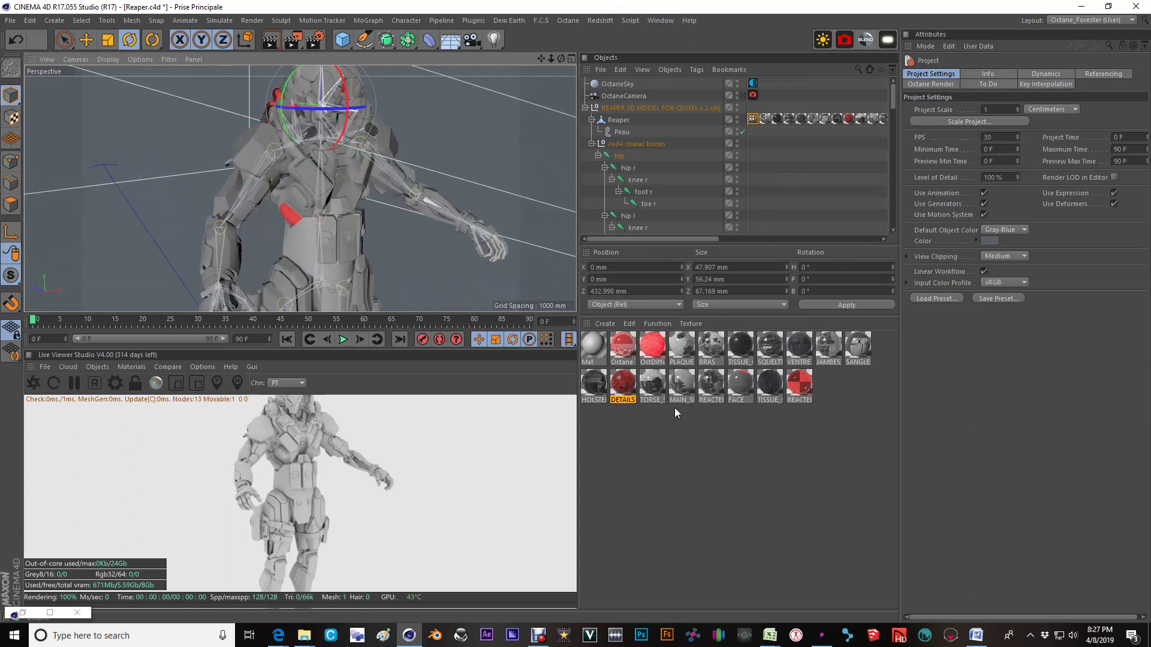
left_click(624, 350)
left_click(685, 349)
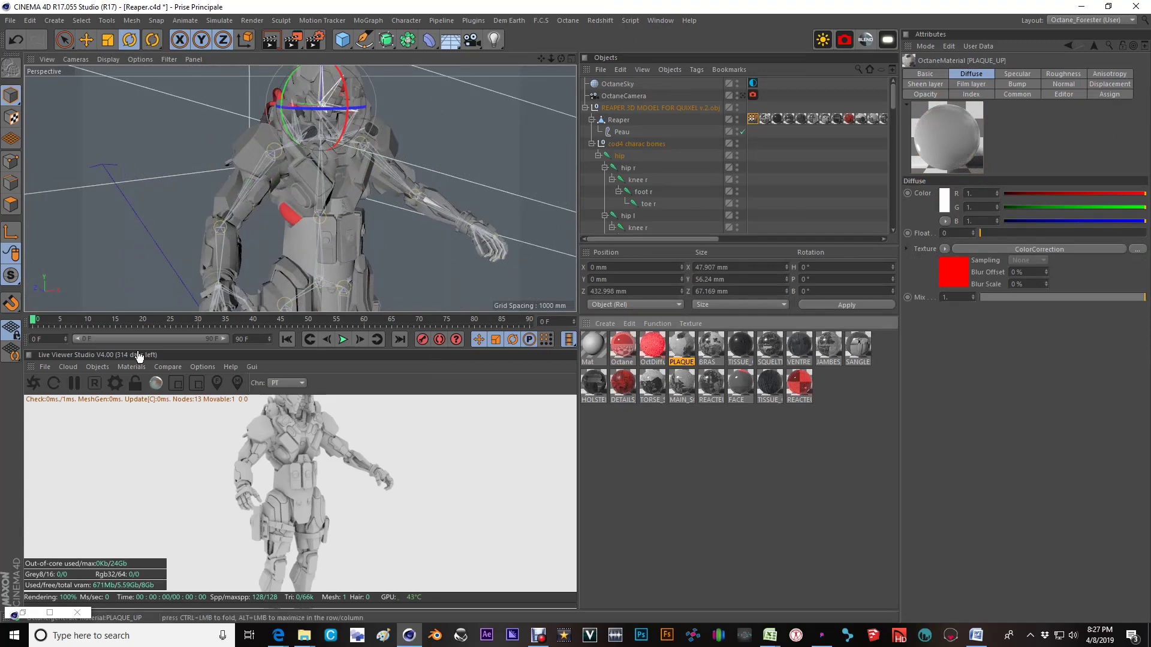
- Create a new standard material, rename it PLAQUE_UP, and switch to the Standard layout
double_click(675, 452)
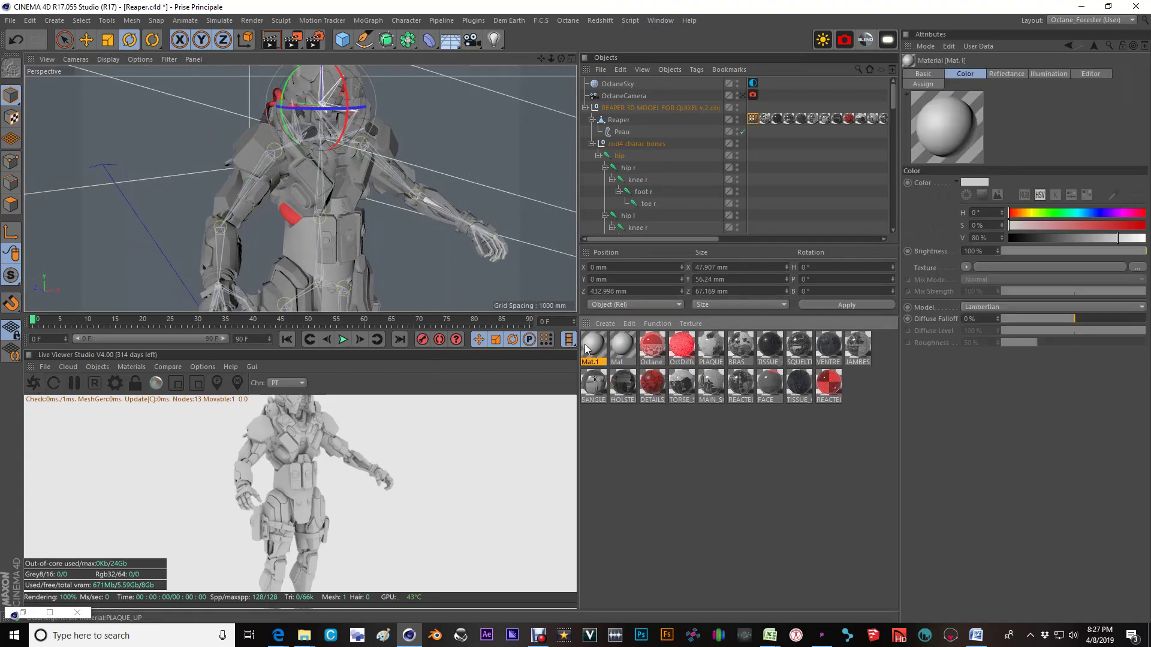
double_click(598, 351)
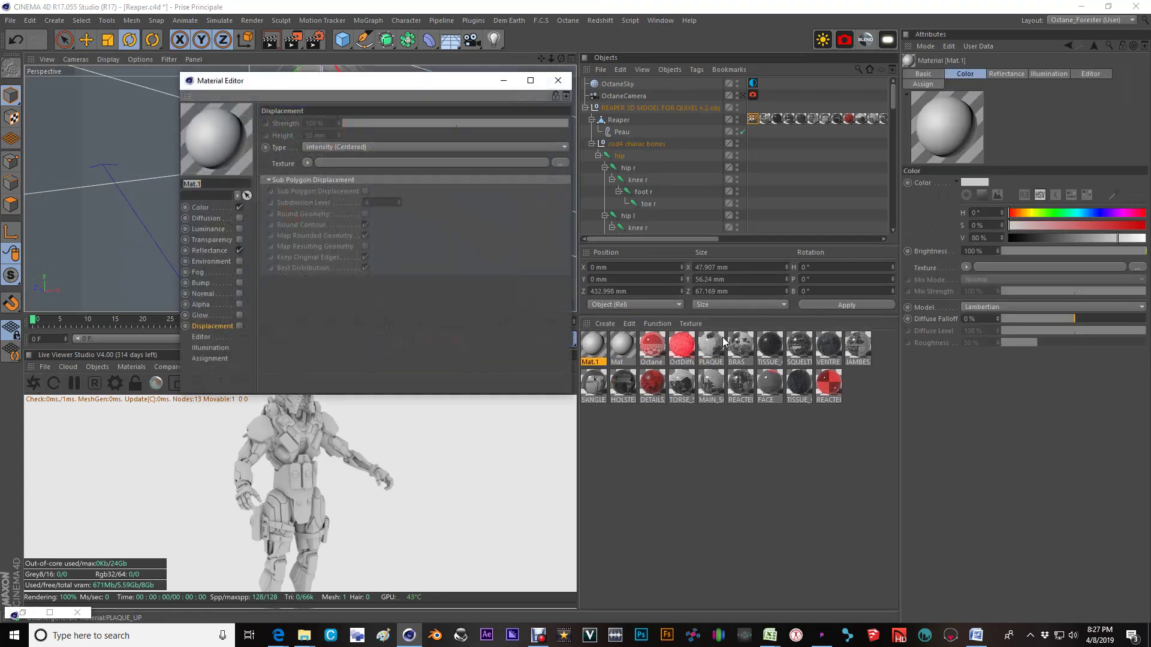
left_click(304, 635)
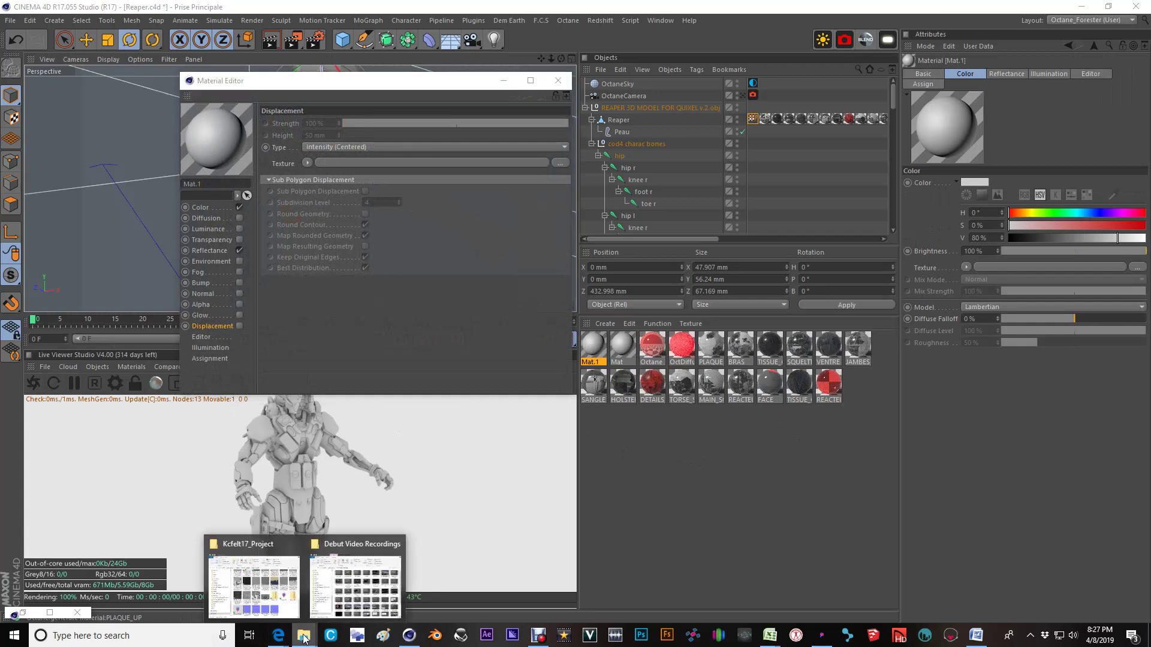
left_click(256, 586)
left_click_drag(569, 112, 313, 451)
double_click(714, 346)
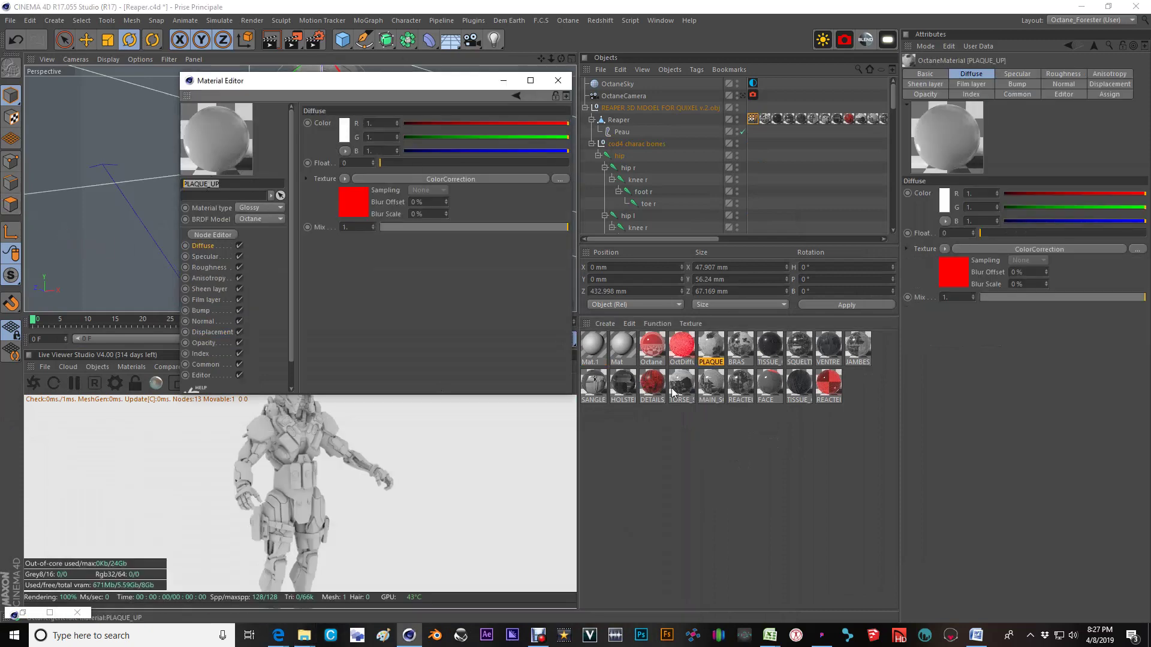
left_click(597, 351)
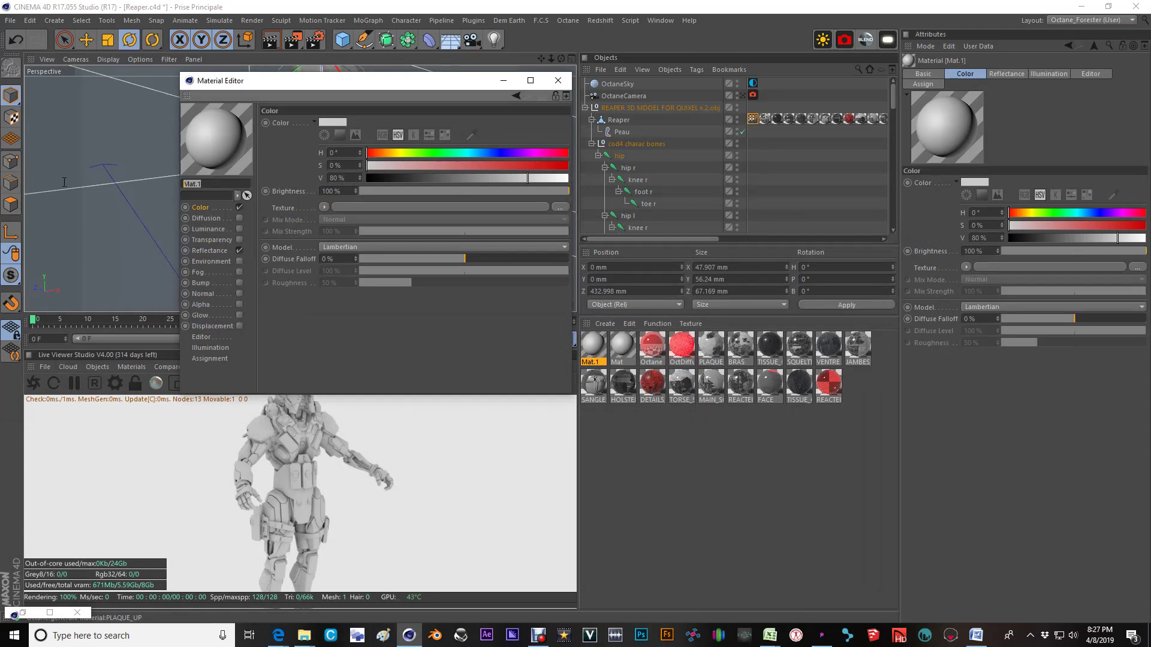
type("PLAQUE_UP")
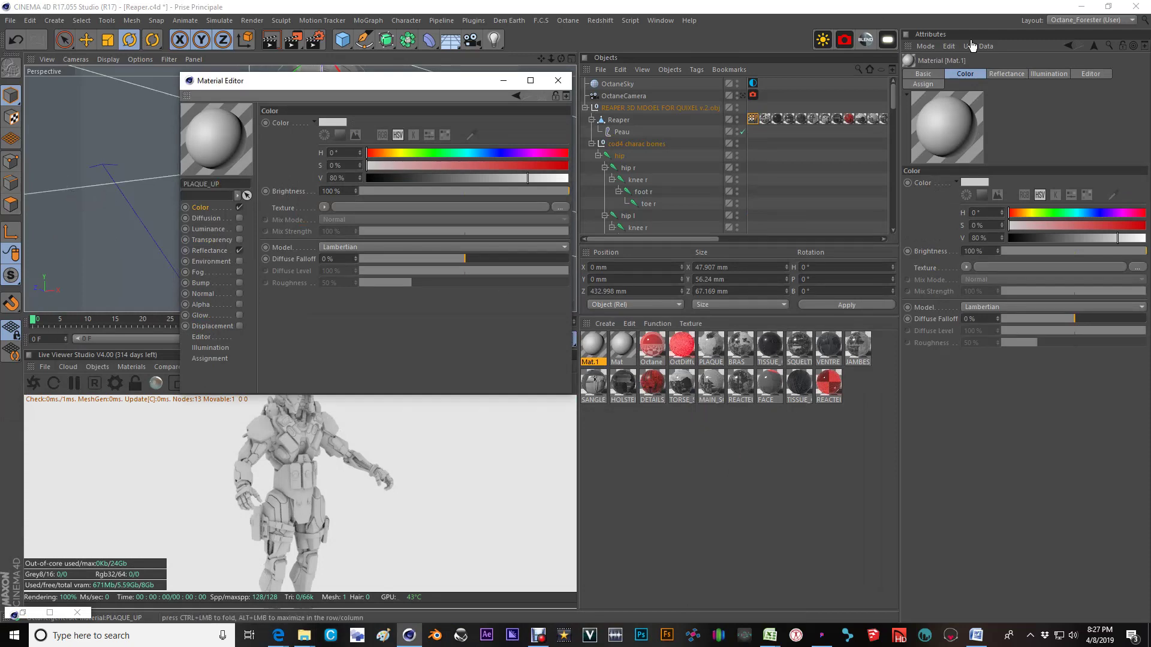
left_click(1057, 22)
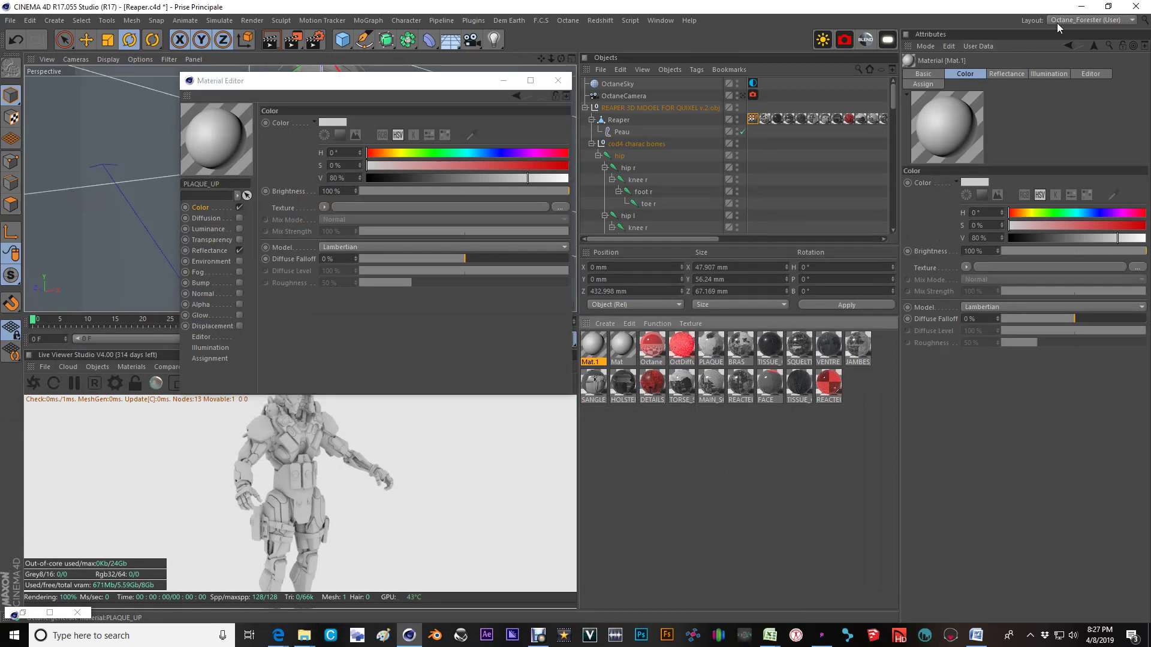
left_click(1063, 153)
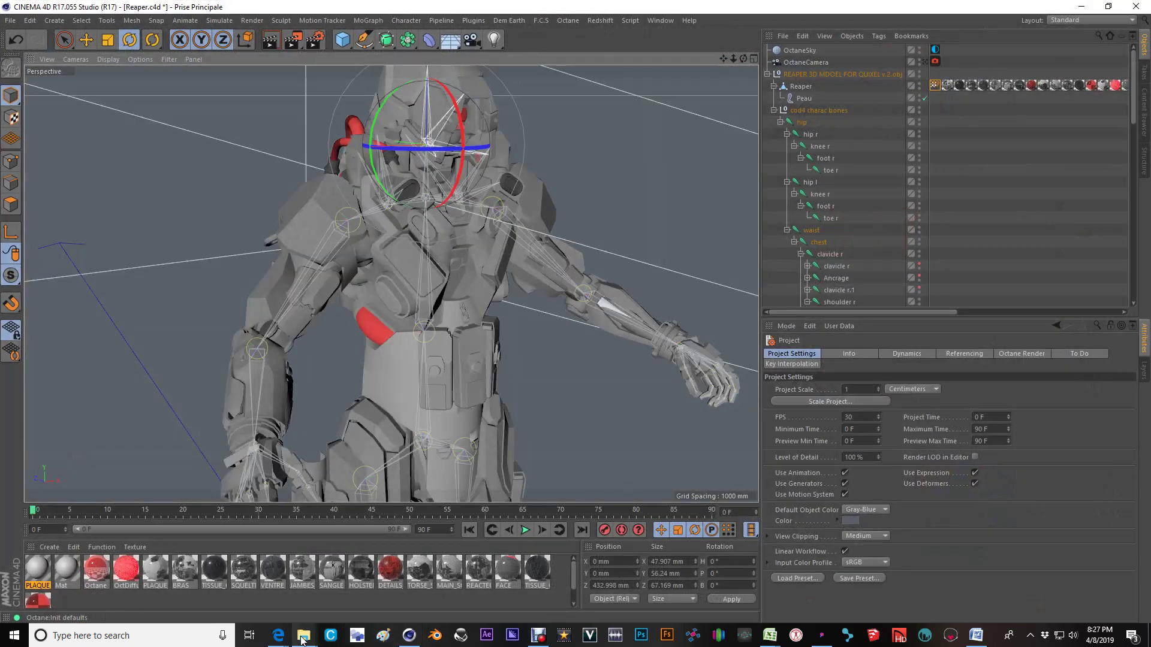
- Search the Kcfelt17_Project folder for PLAQUE_UP to list its texture maps
mouse_move(304, 635)
left_click(264, 598)
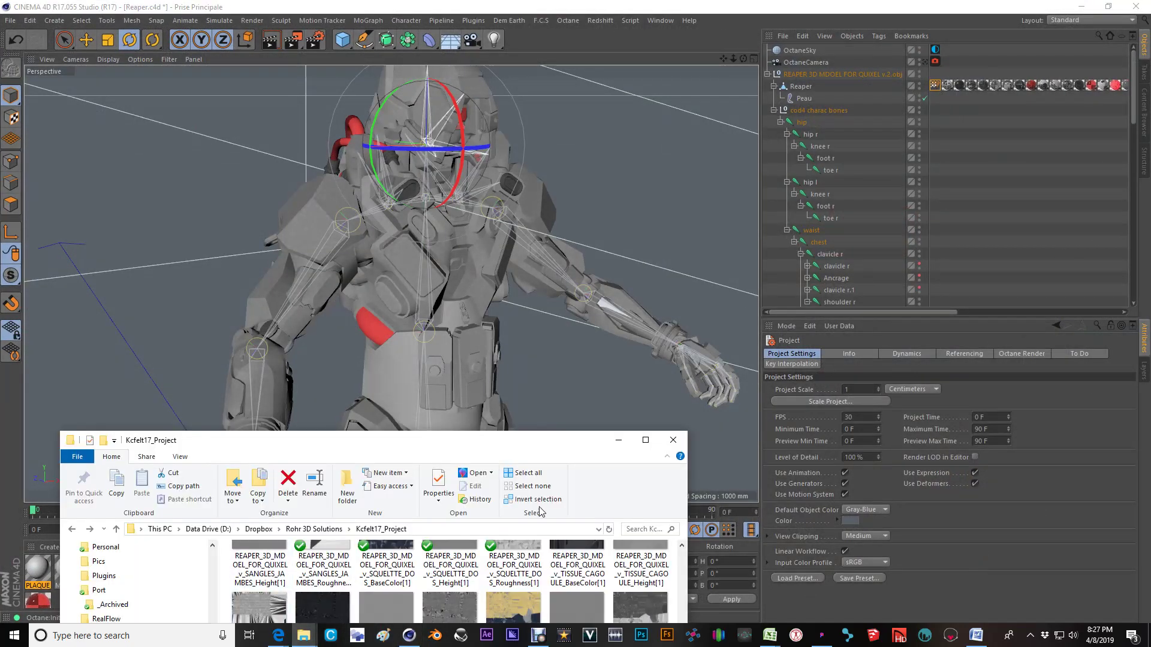
left_click_drag(493, 444, 656, 70)
left_click(805, 154)
type("PLAQUE_UP")
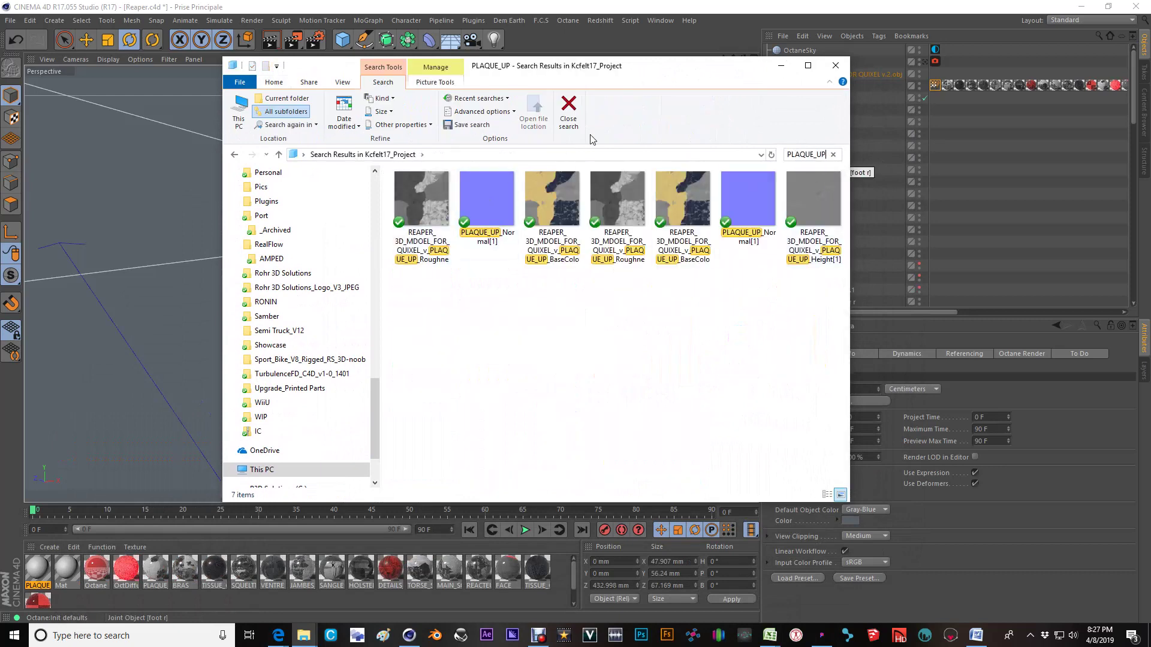
left_click_drag(492, 72, 693, 77)
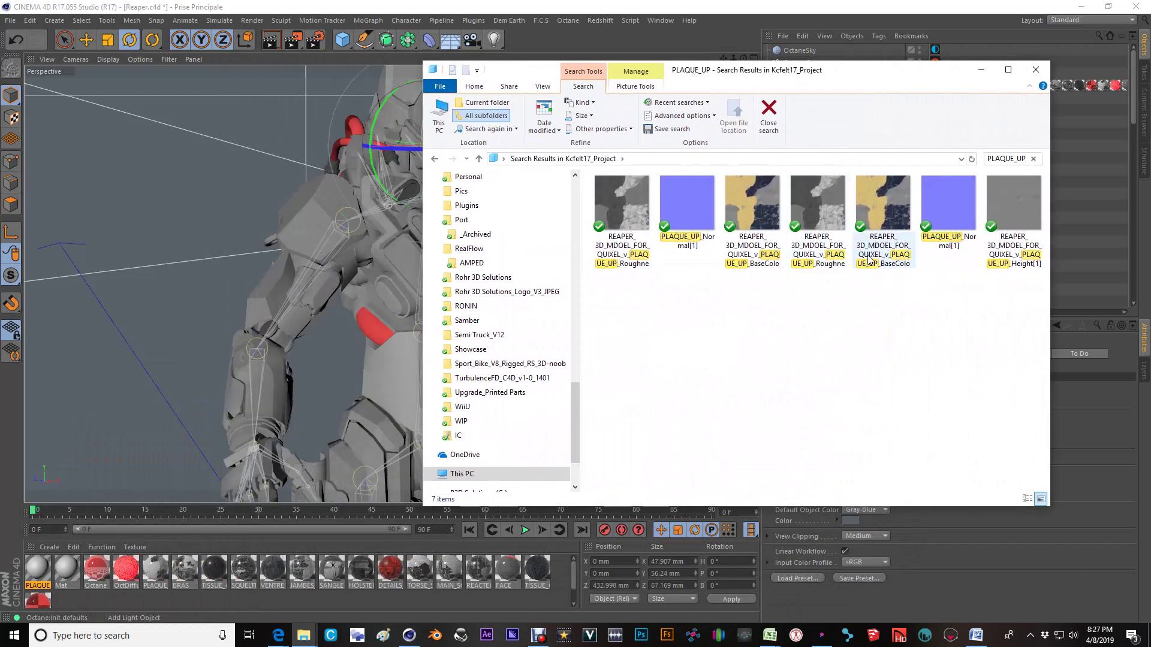
- Load the PLAQUE_UP BaseColor image as the material's Color texture
double_click(31, 578)
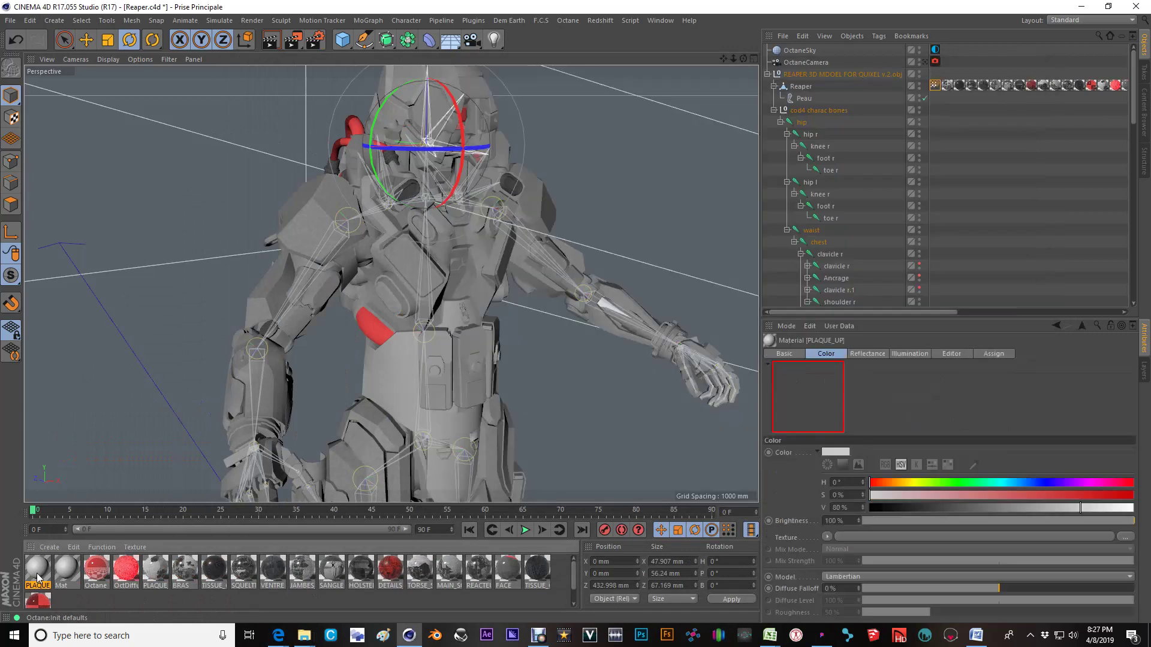
mouse_move(305, 640)
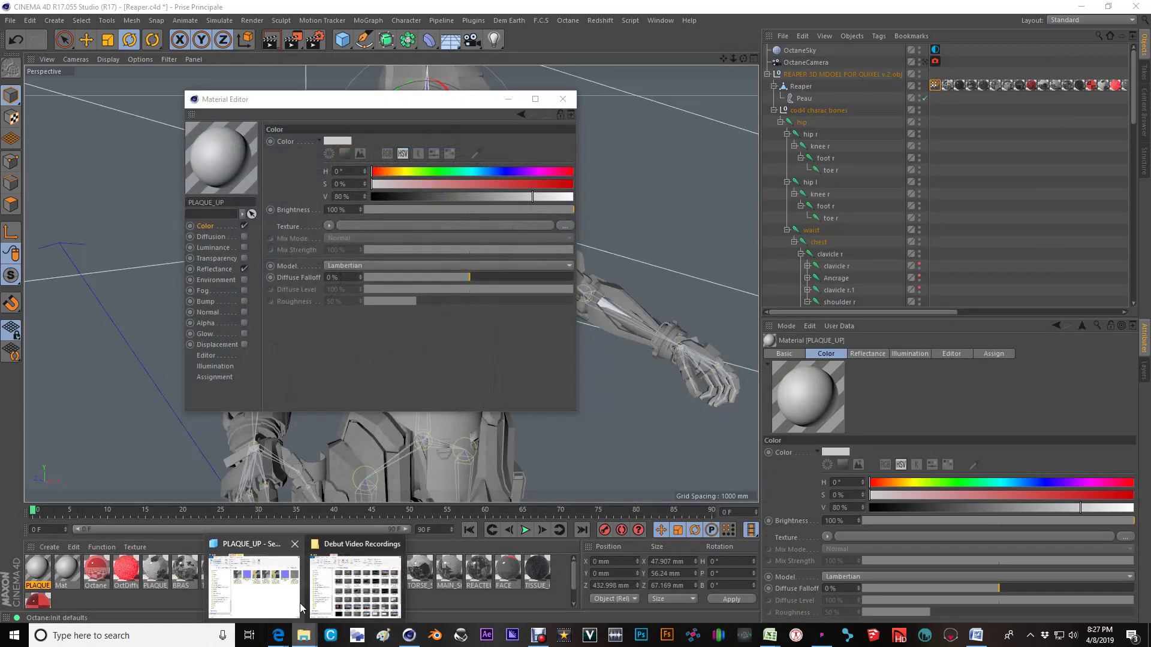
left_click(359, 579)
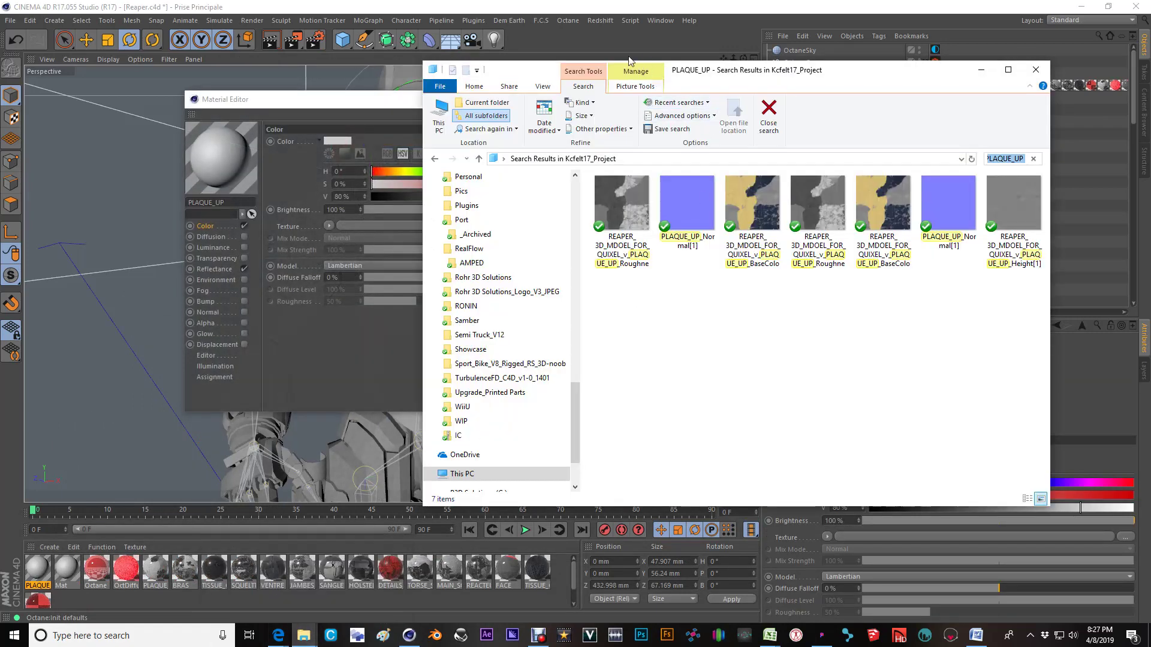
left_click_drag(709, 76, 764, 102)
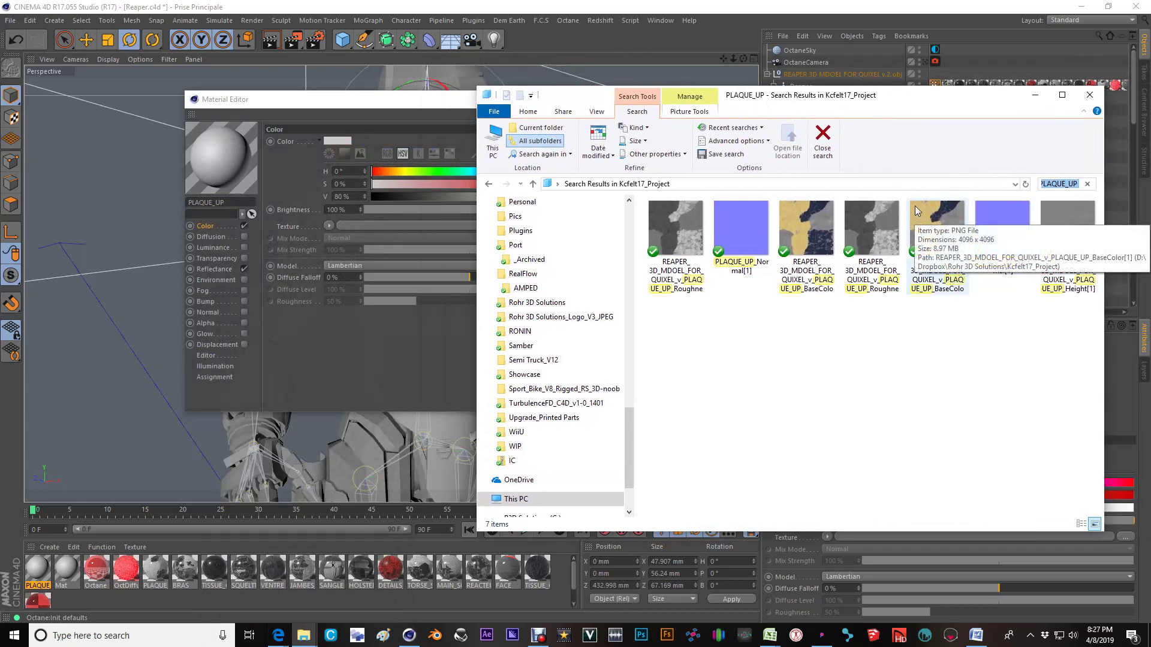
left_click_drag(915, 207, 344, 225)
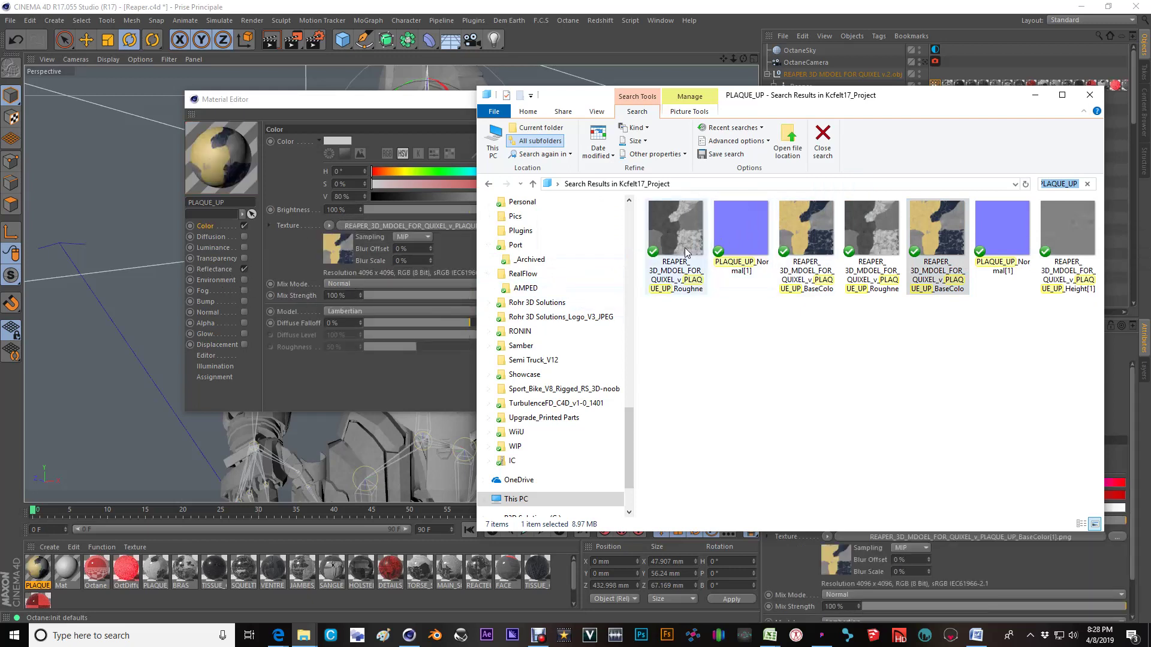
- Enable Bump and set the Roughness image as its texture without copying it
left_click(244, 301)
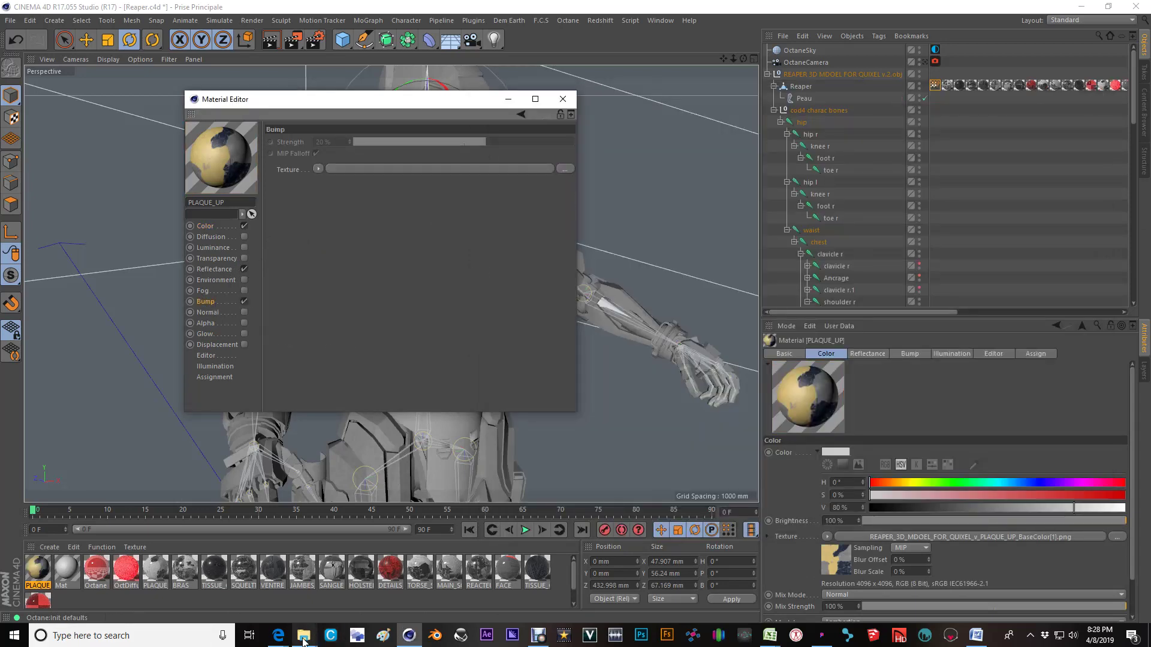
mouse_move(303, 639)
left_click(267, 581)
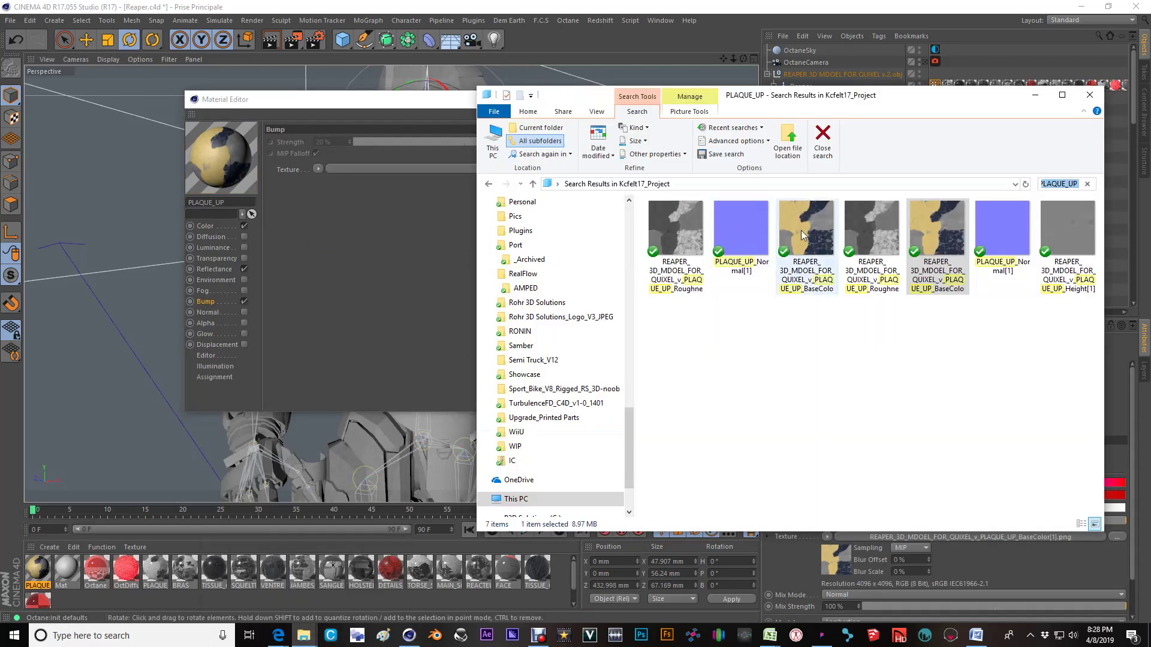
left_click_drag(675, 237, 303, 193)
left_click_drag(366, 167, 362, 168)
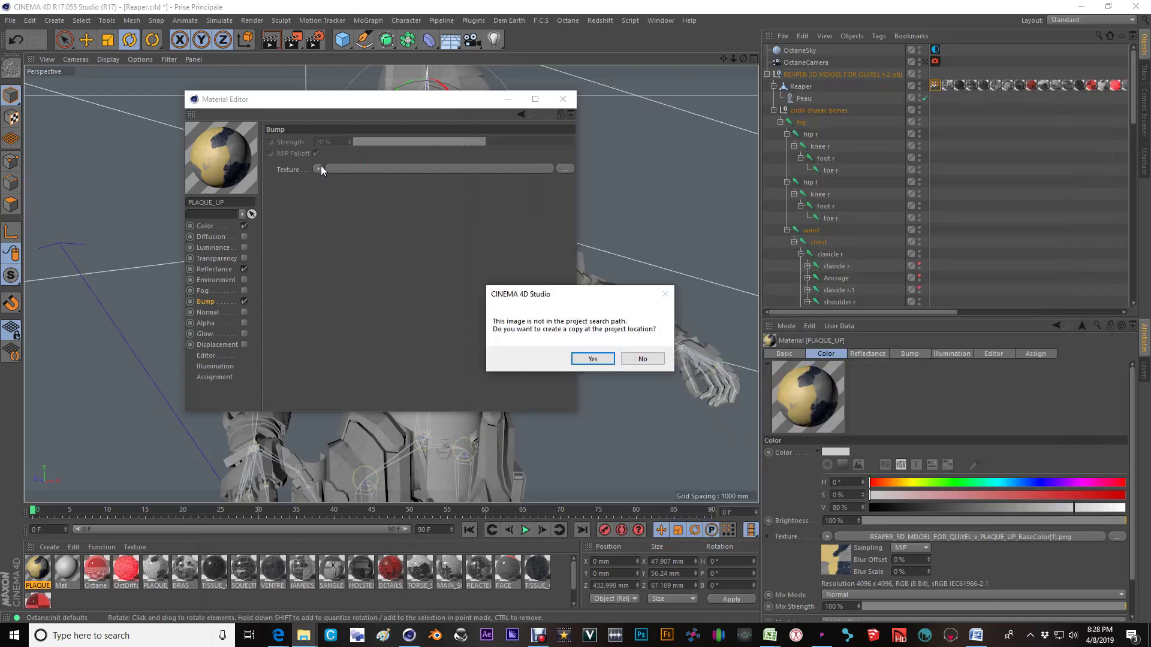
left_click(642, 359)
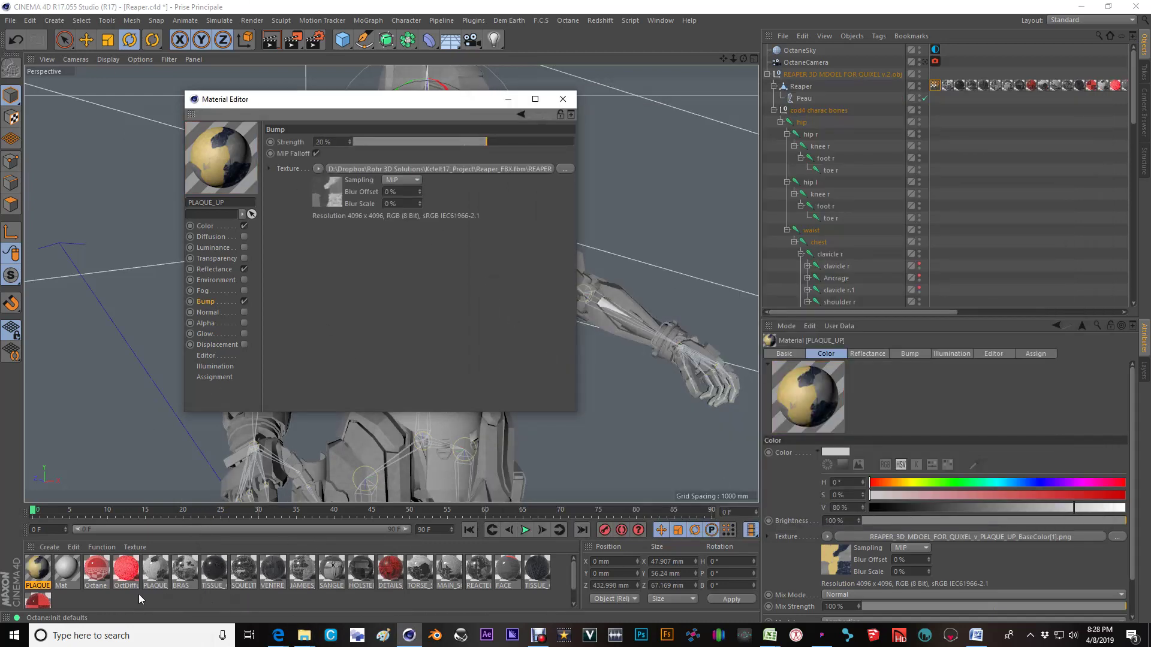
- Enable the Normal channel on PLAQUE_UP
left_click(304, 636)
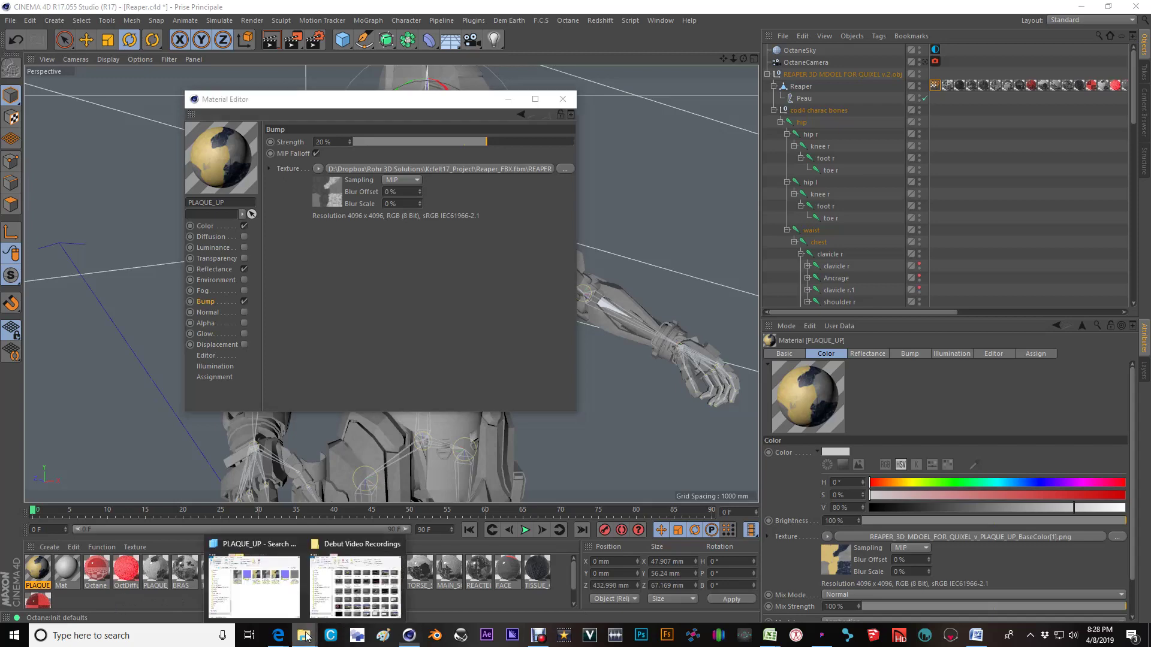
left_click(283, 581)
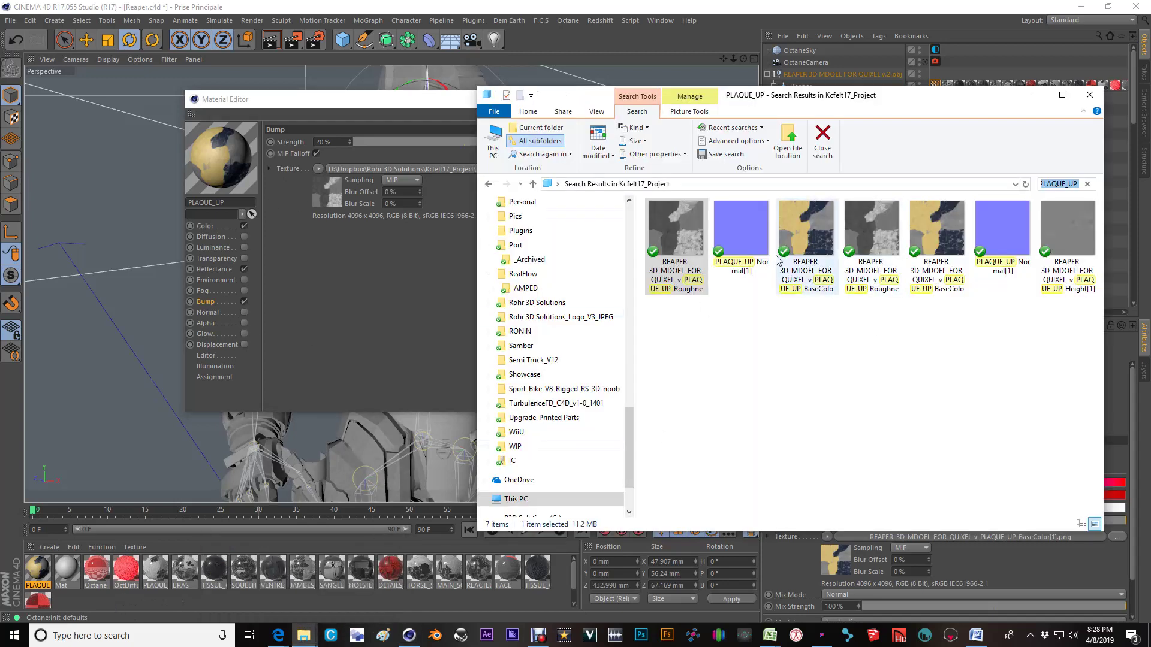
left_click(242, 313)
- Set PLAQUE_UP_Normal[1].png as the Normal channel texture without copying it
mouse_move(304, 636)
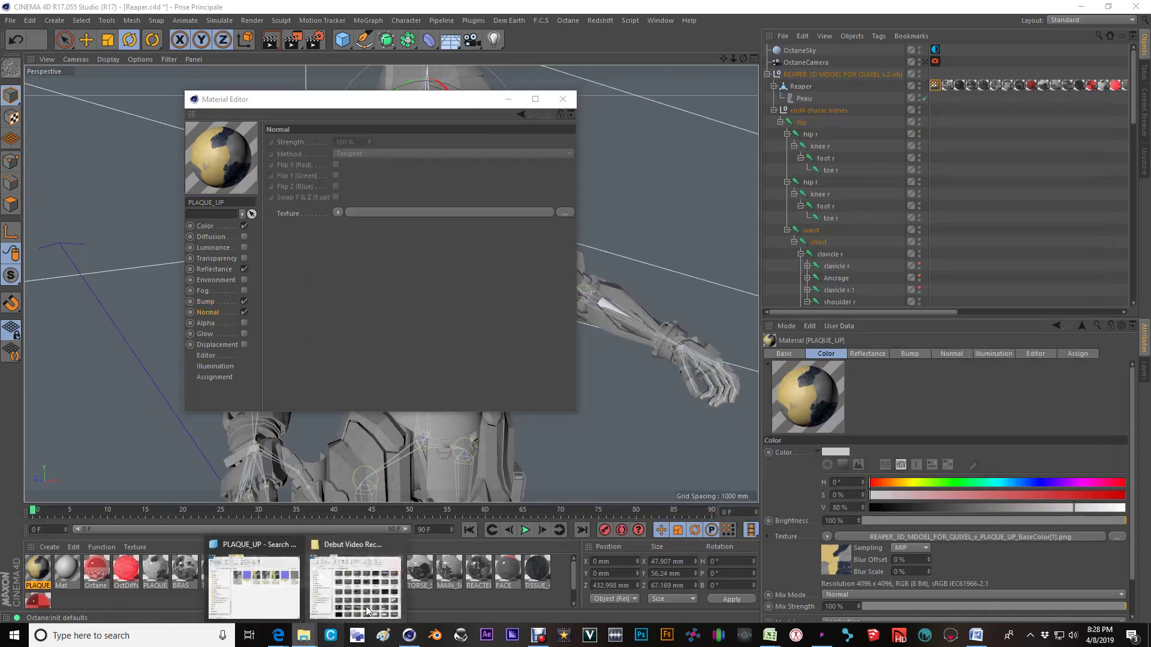
left_click(280, 576)
left_click_drag(763, 102, 1150, 114)
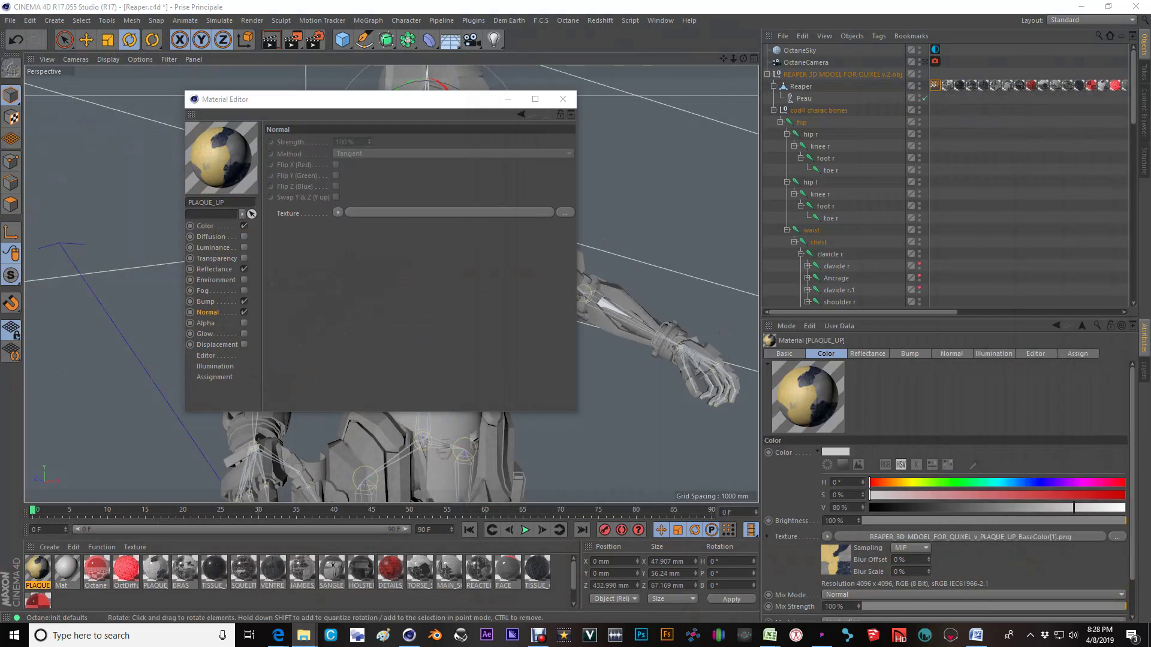
left_click_drag(401, 194, 389, 211)
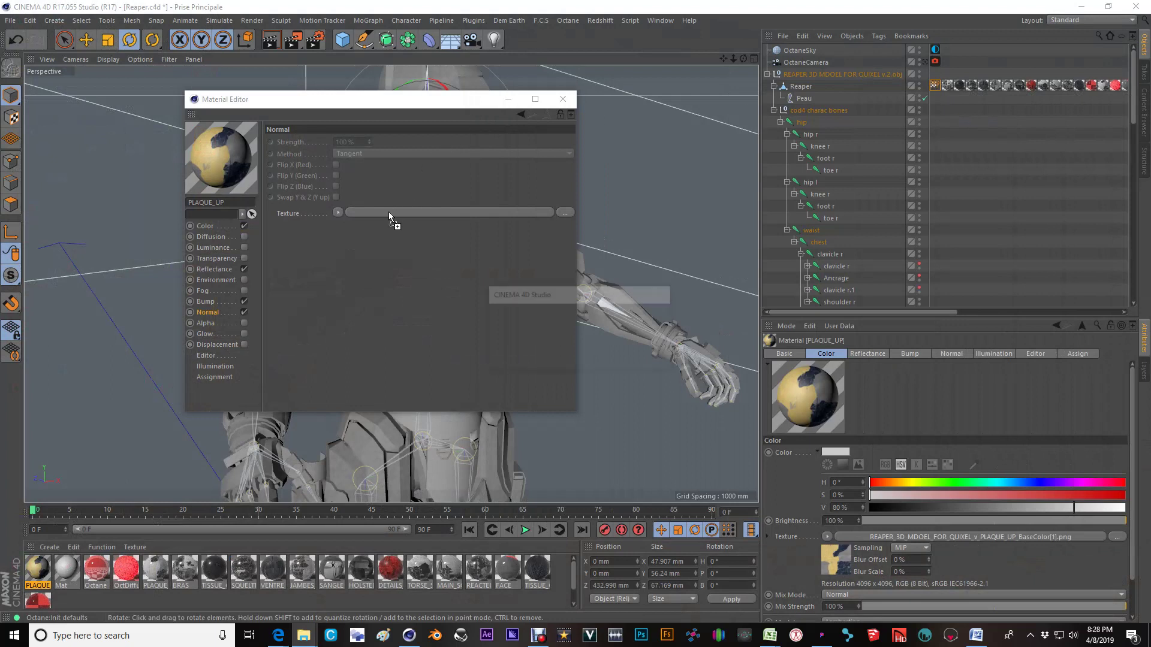
left_click(644, 358)
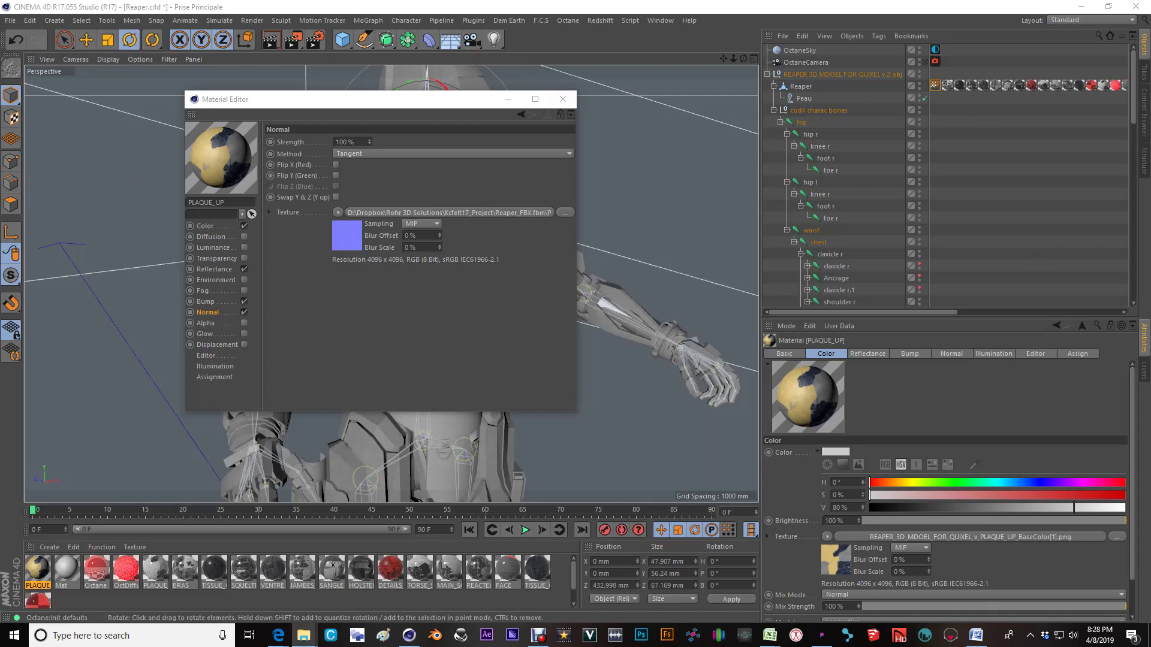
left_click(541, 635)
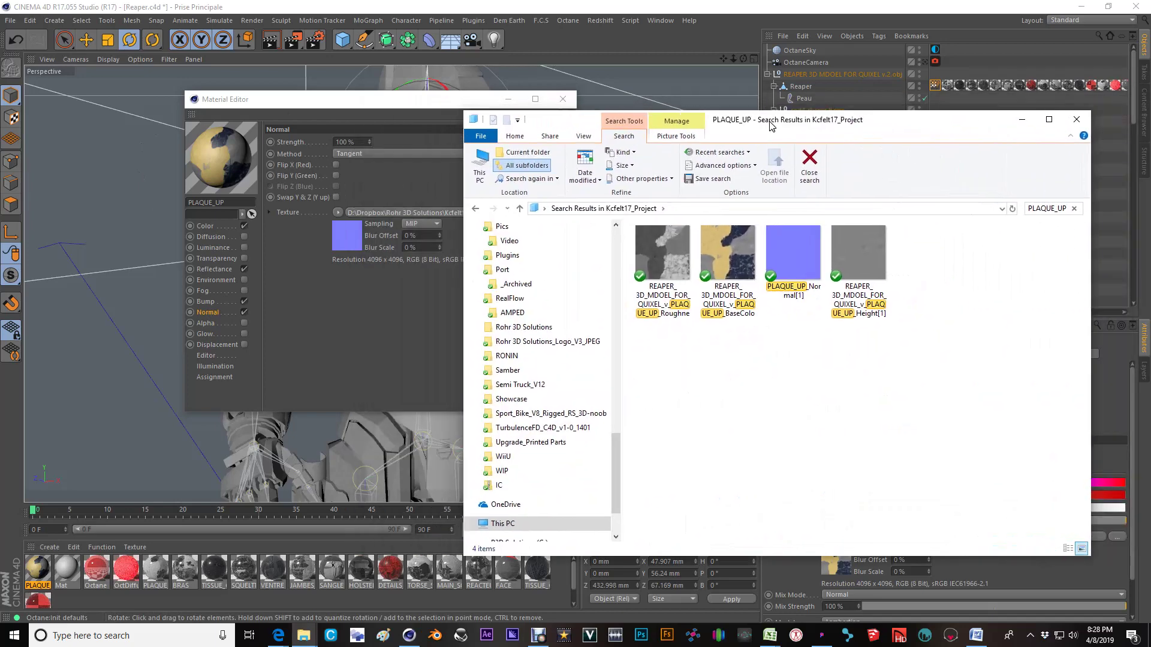
left_click(542, 636)
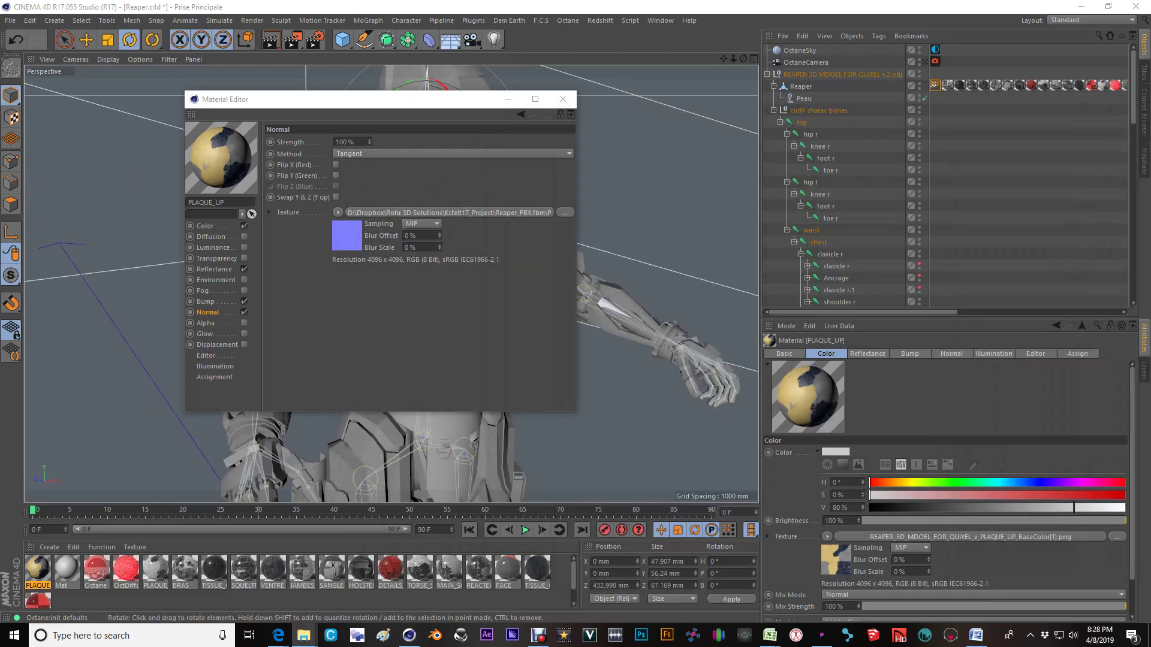
left_click_drag(636, 235, 470, 213)
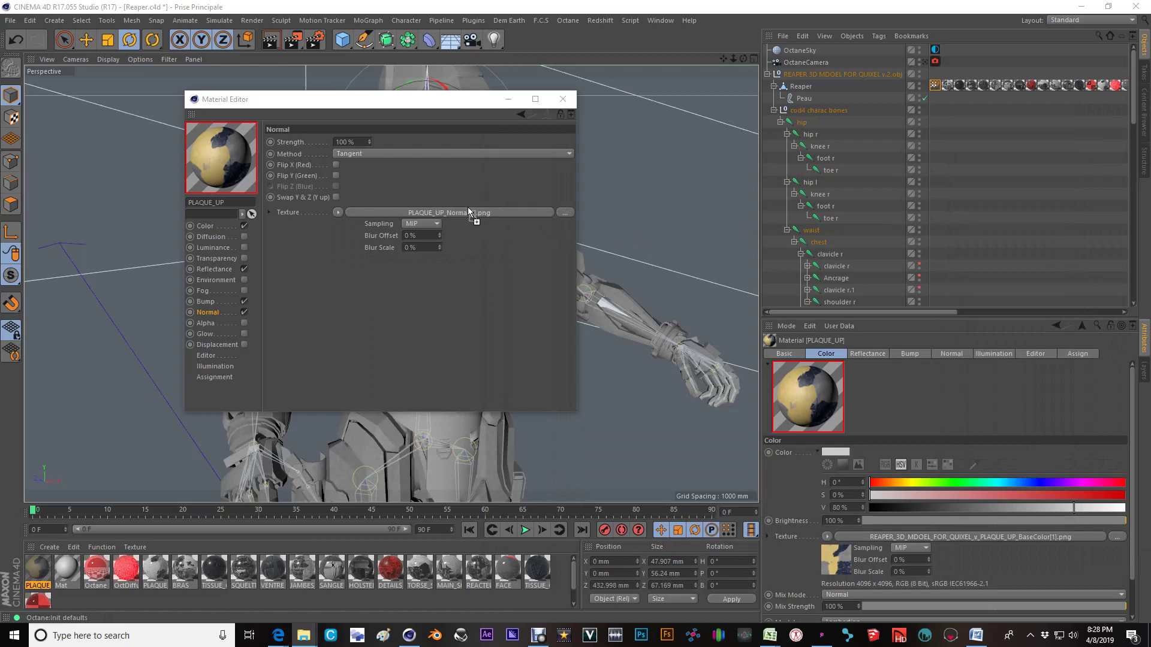
left_click(210, 300)
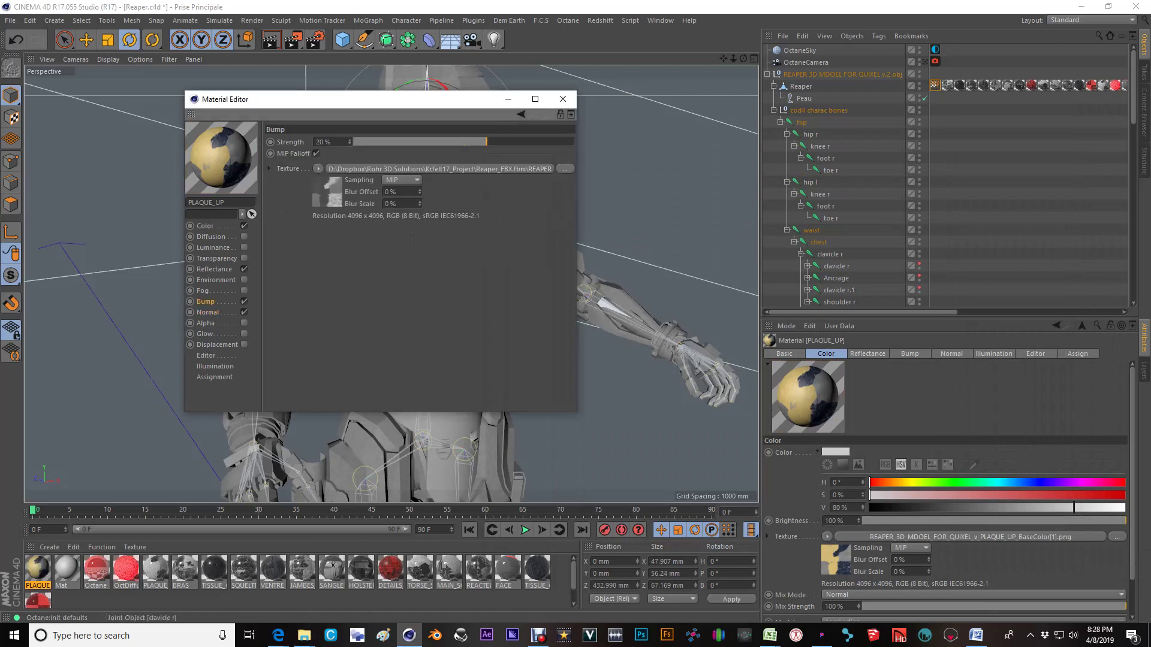
- Replace the bump texture with the PLAQUE_UP Roughness image
left_click_drag(484, 126, 401, 179)
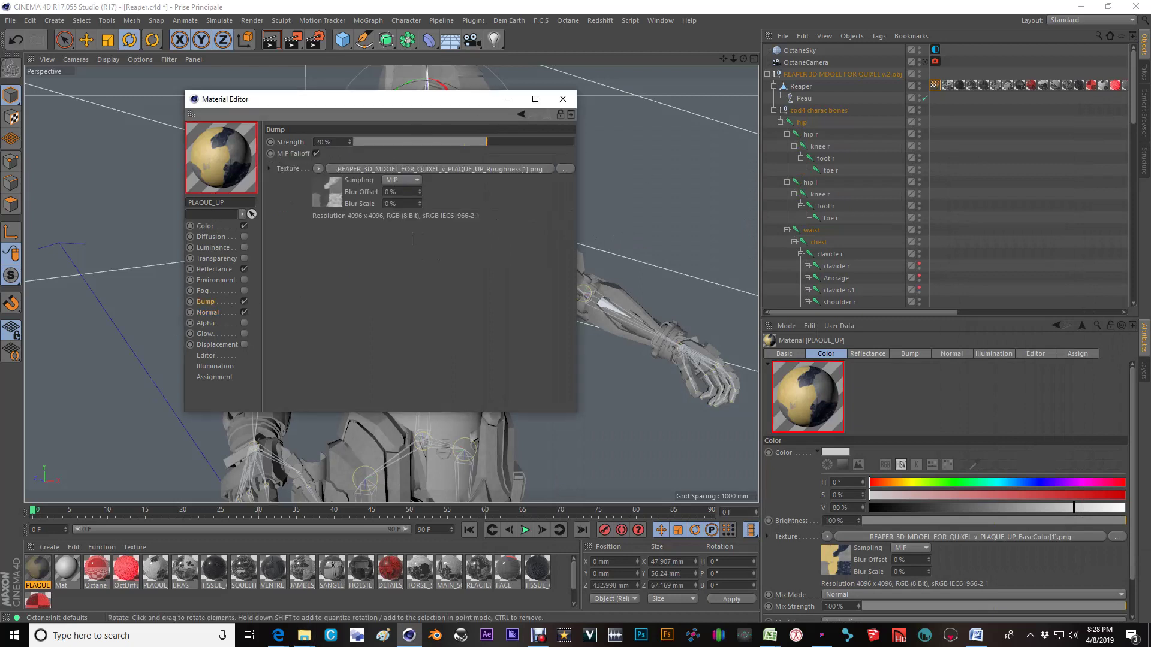
left_click(304, 635)
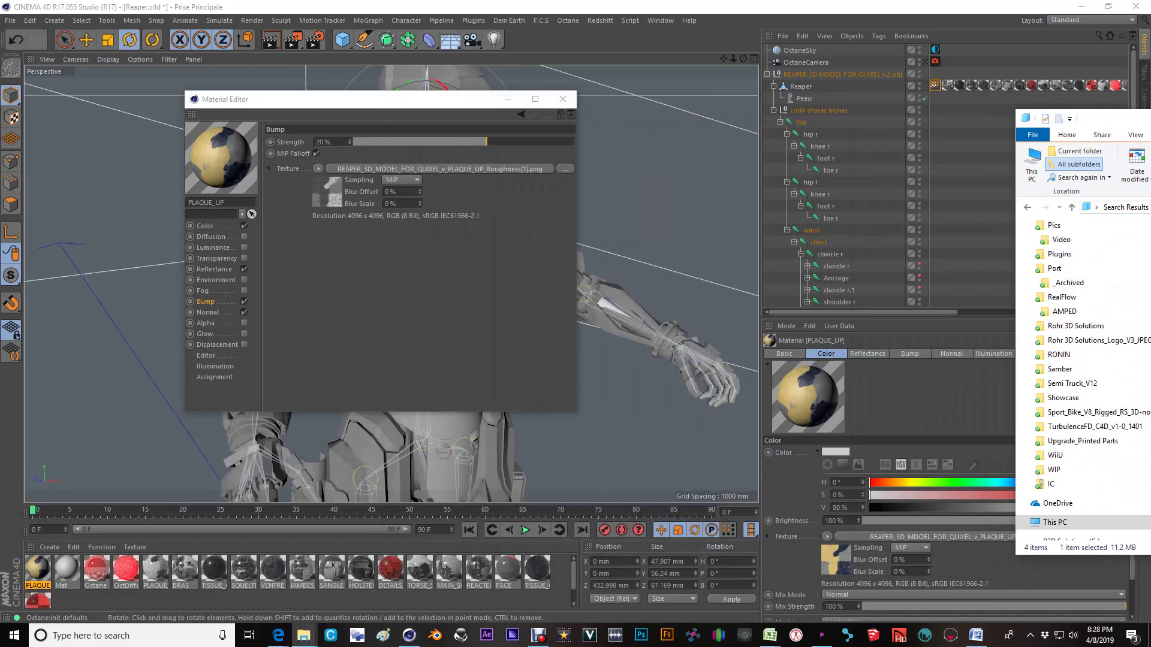
left_click(207, 227)
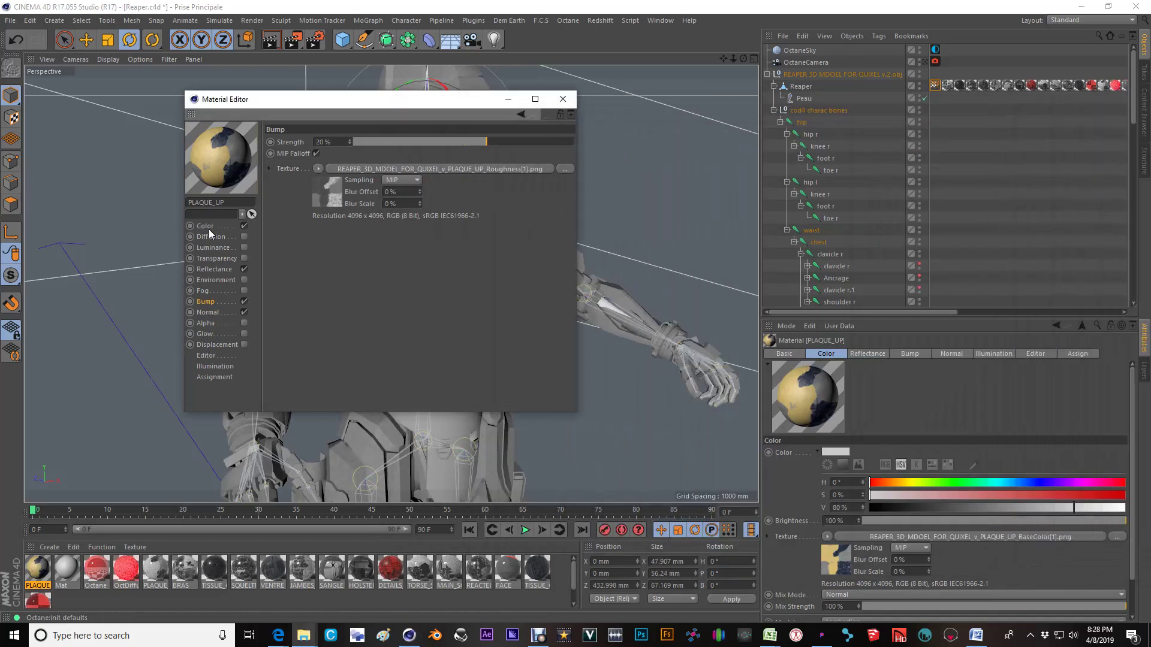
- Enable displacement using PLAQUE_UP_Height[1].png at 10 mm height and 52% strength
left_click(217, 345)
left_click(245, 345)
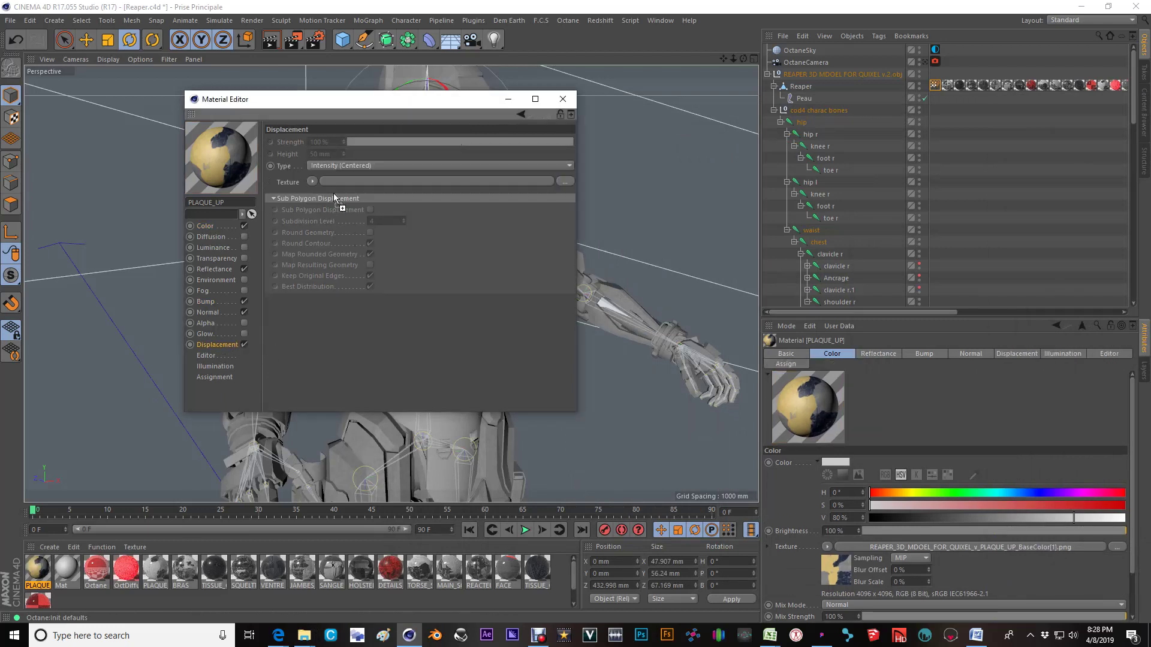
left_click_drag(334, 193, 340, 182)
left_click(332, 153)
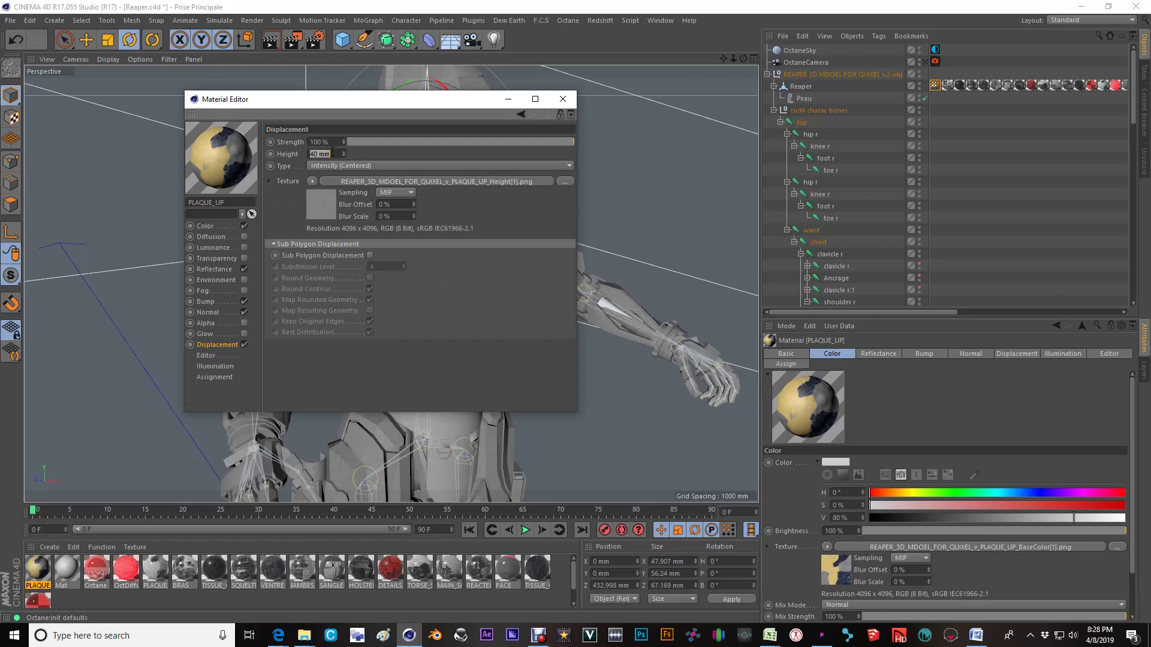
type("30")
key("Return")
left_click(337, 154)
type("10")
key("Return")
left_click(531, 142)
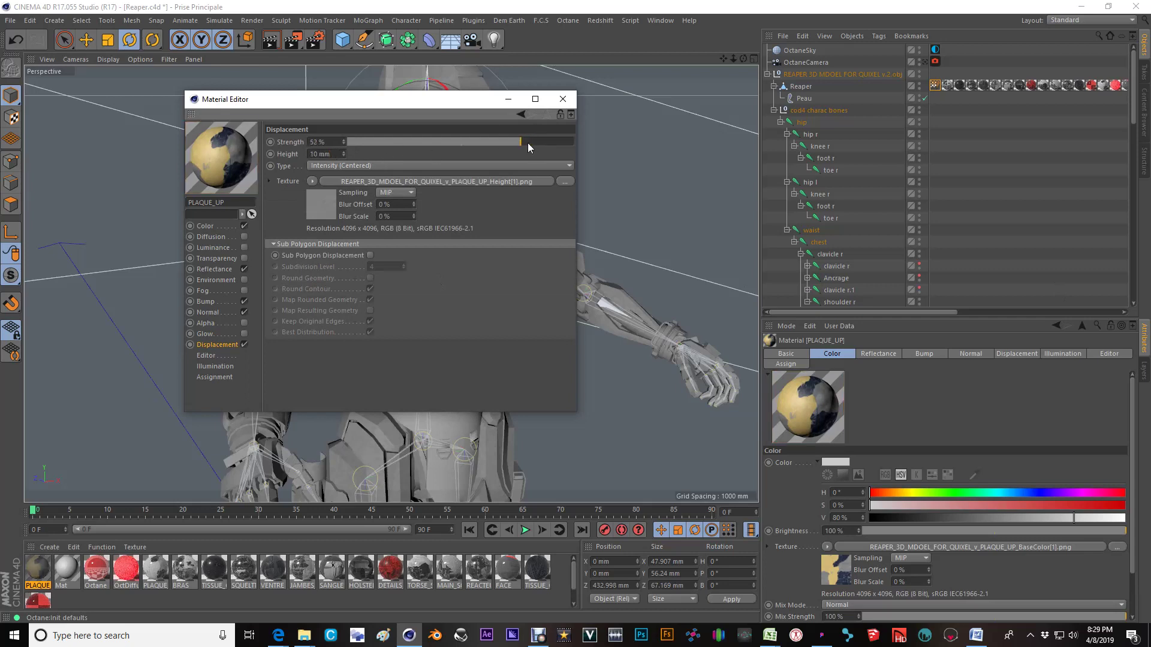
left_click(563, 99)
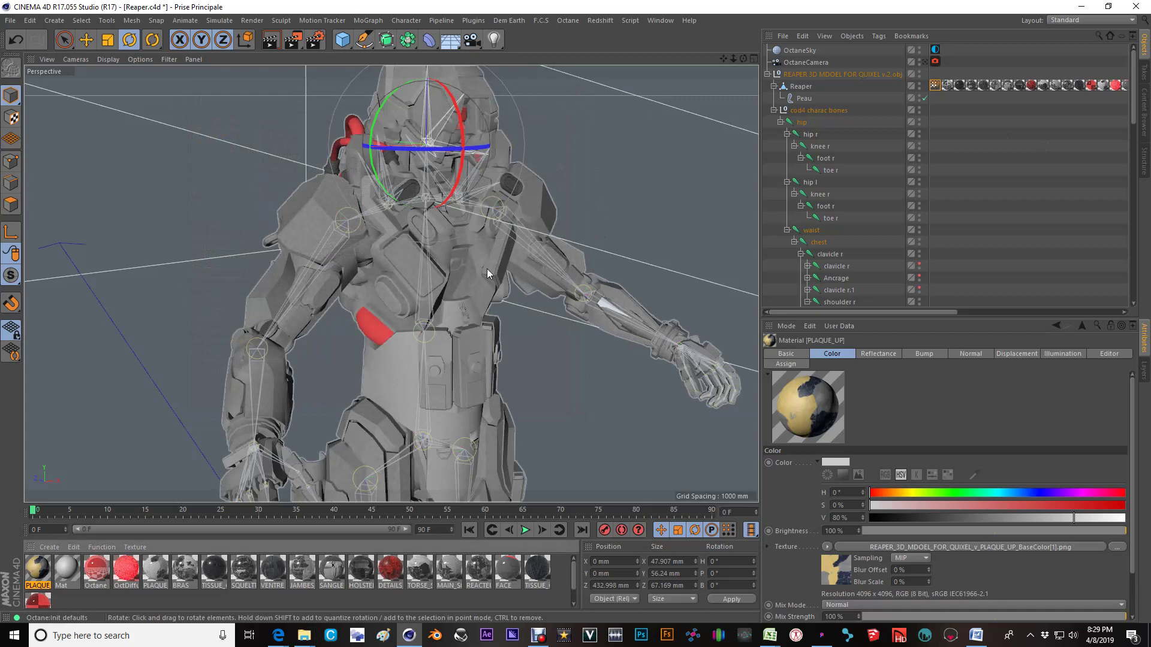
- Orbit and zoom in on the character's helmet, then render the current view
left_click_drag(487, 269, 413, 286, "alt")
left_click_drag(46, 574, 159, 575)
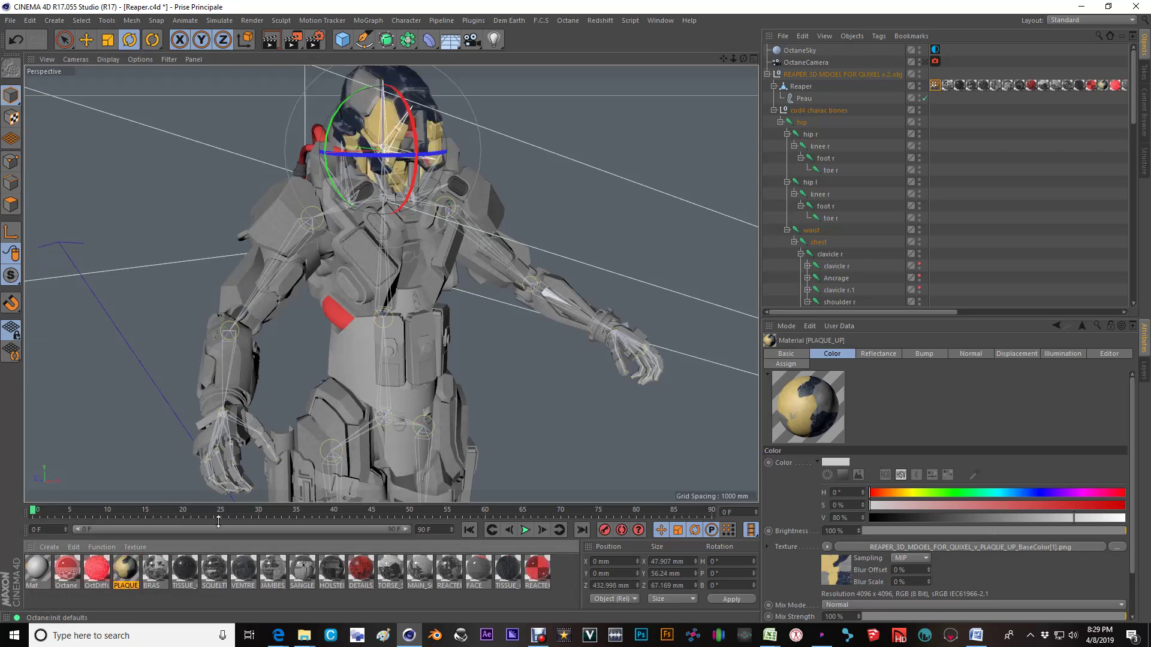
left_click_drag(336, 288, 297, 229, "alt")
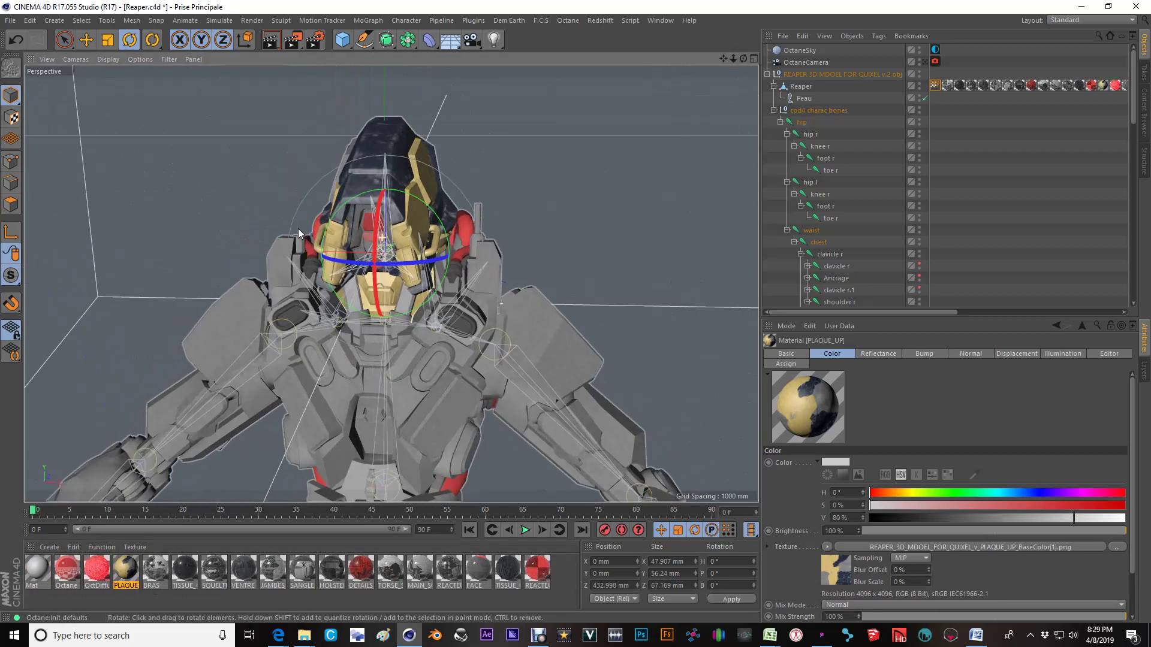
left_click(273, 45)
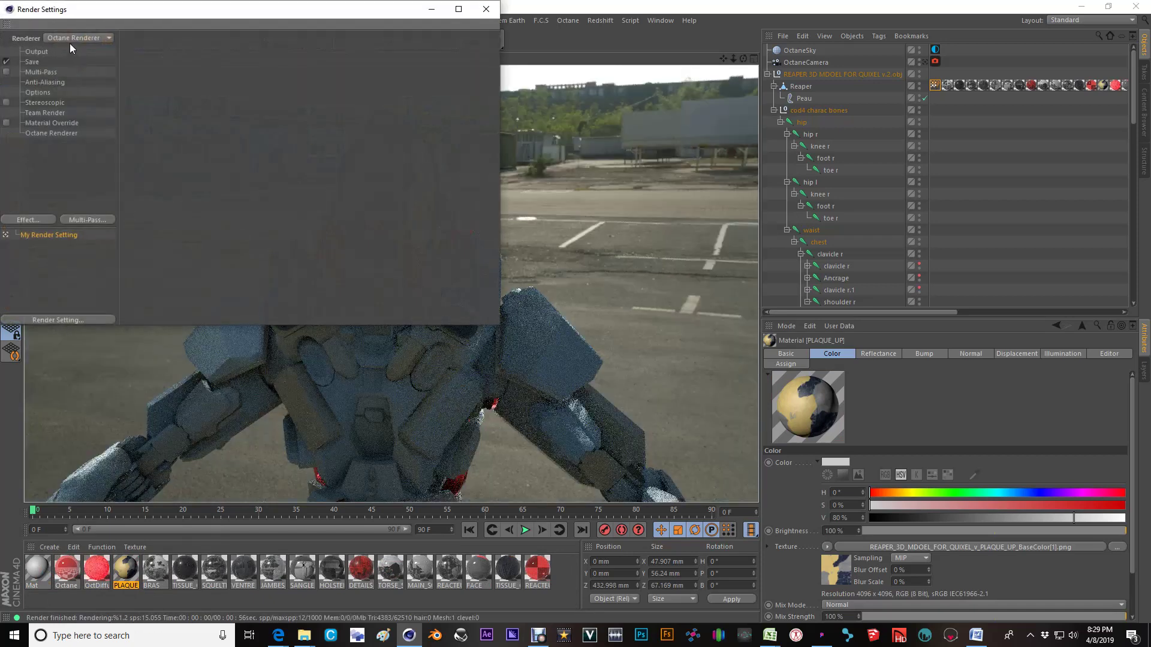
- Set the renderer to Standard and delete the OctaneSky and OctaneCamera objects
left_click(65, 37)
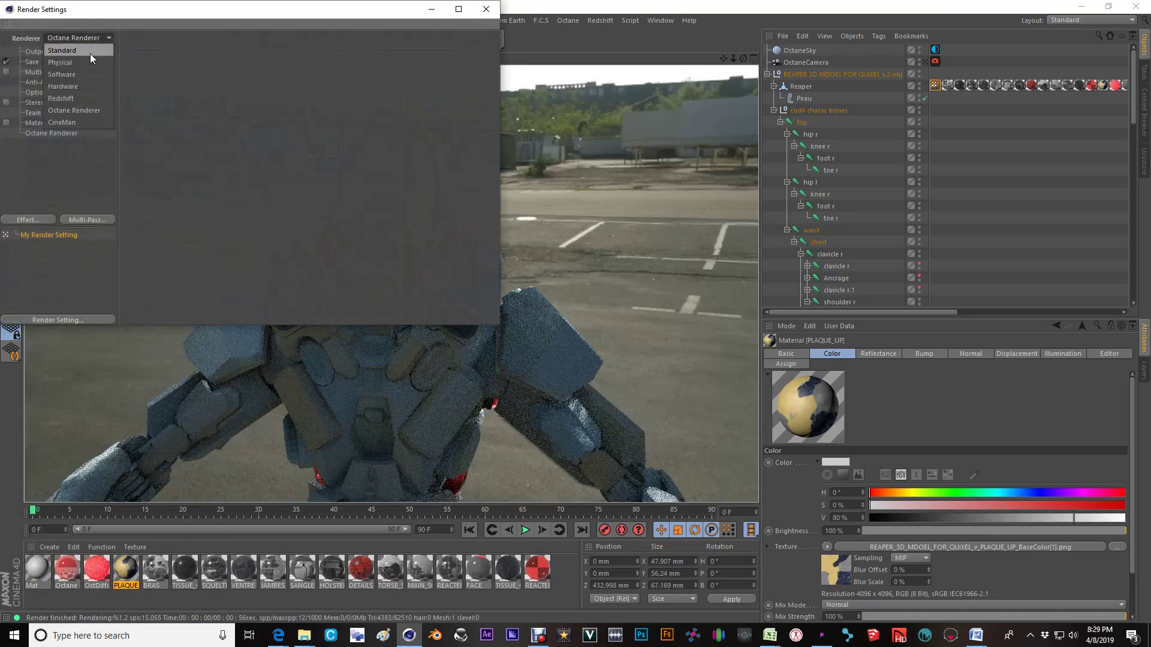
left_click(61, 52)
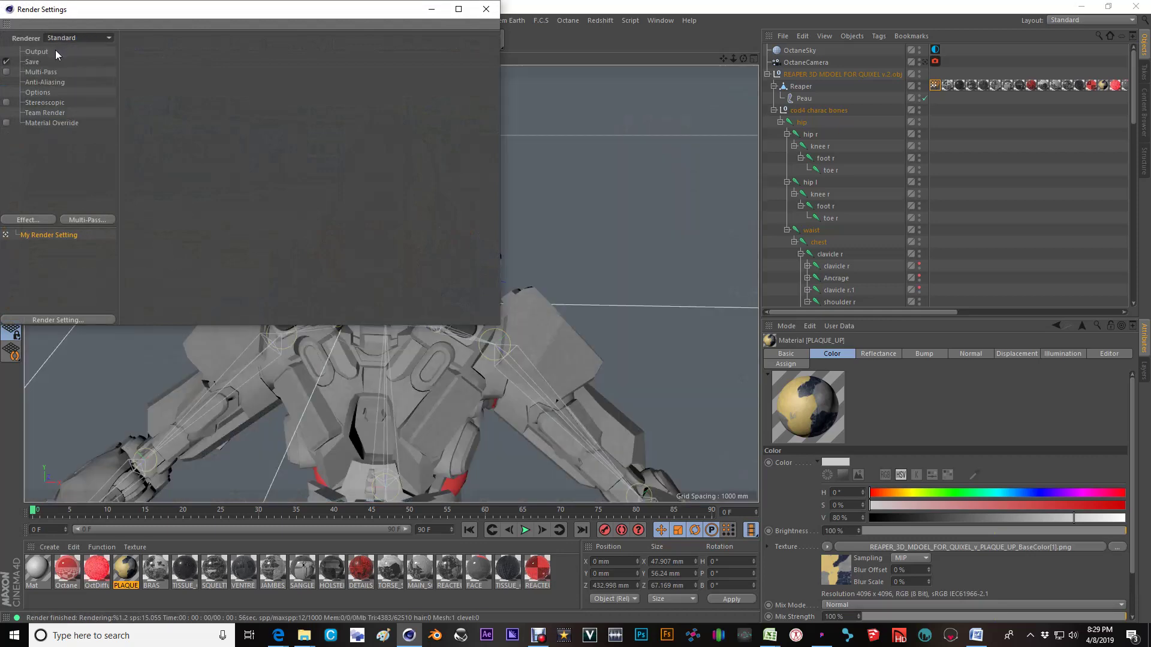
left_click(797, 52)
key("Delete")
left_click(797, 51)
key("Delete")
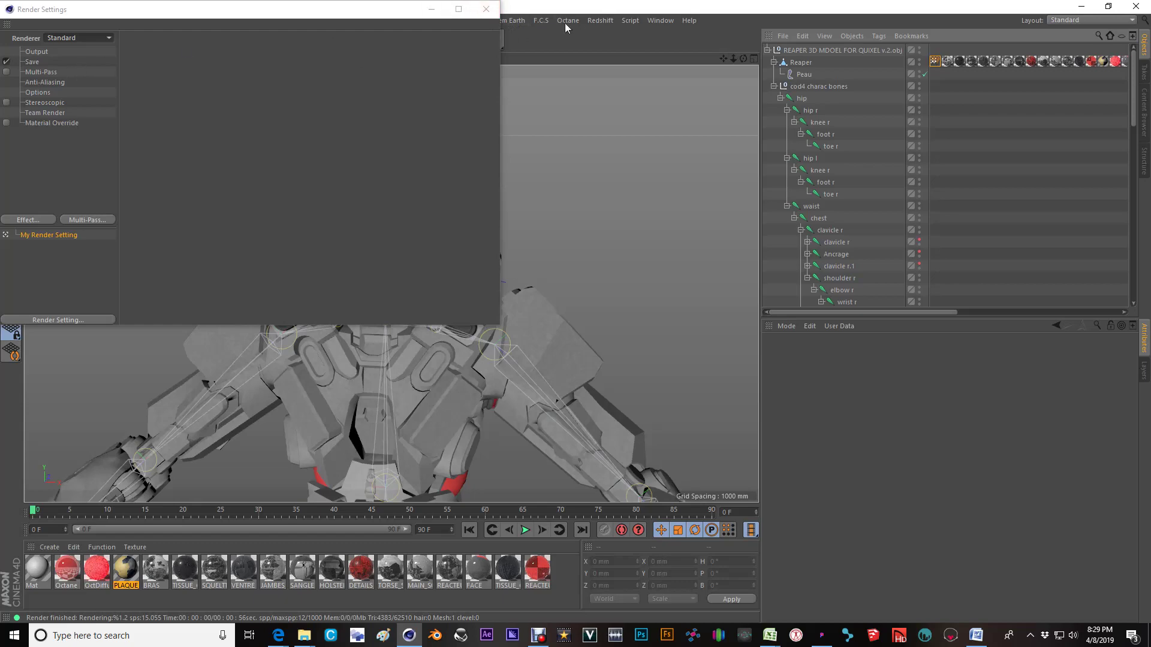
left_click(486, 10)
- Render the character from a new angle with the Standard renderer, then return to the editor view
left_click_drag(503, 198, 473, 216, "alt")
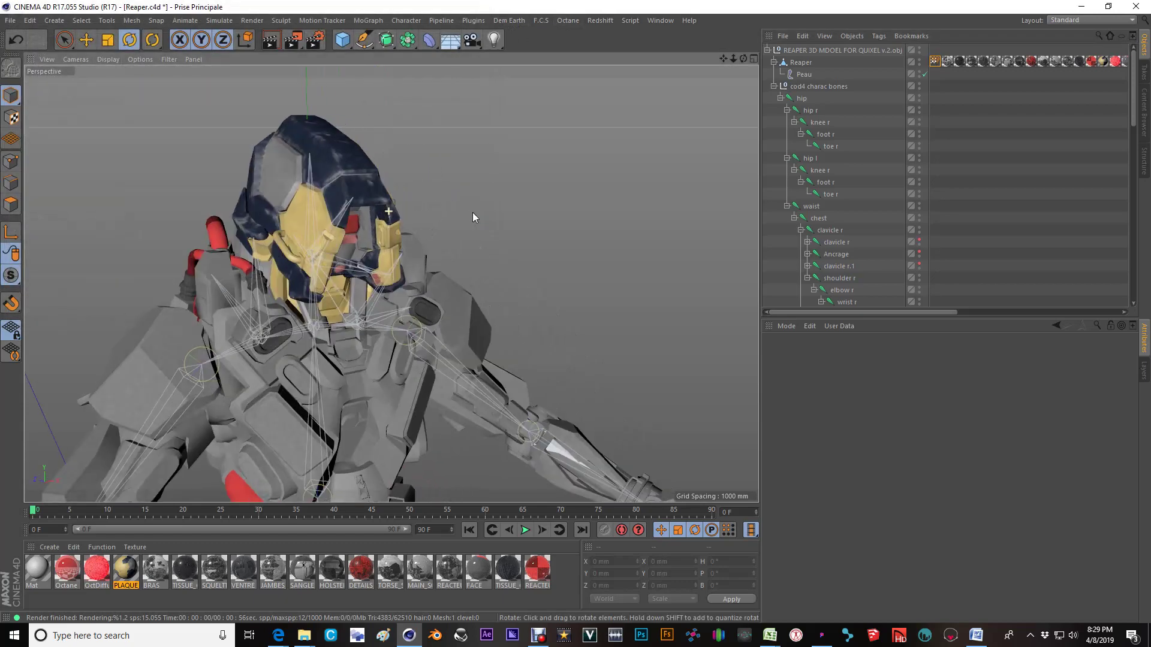
left_click(271, 40)
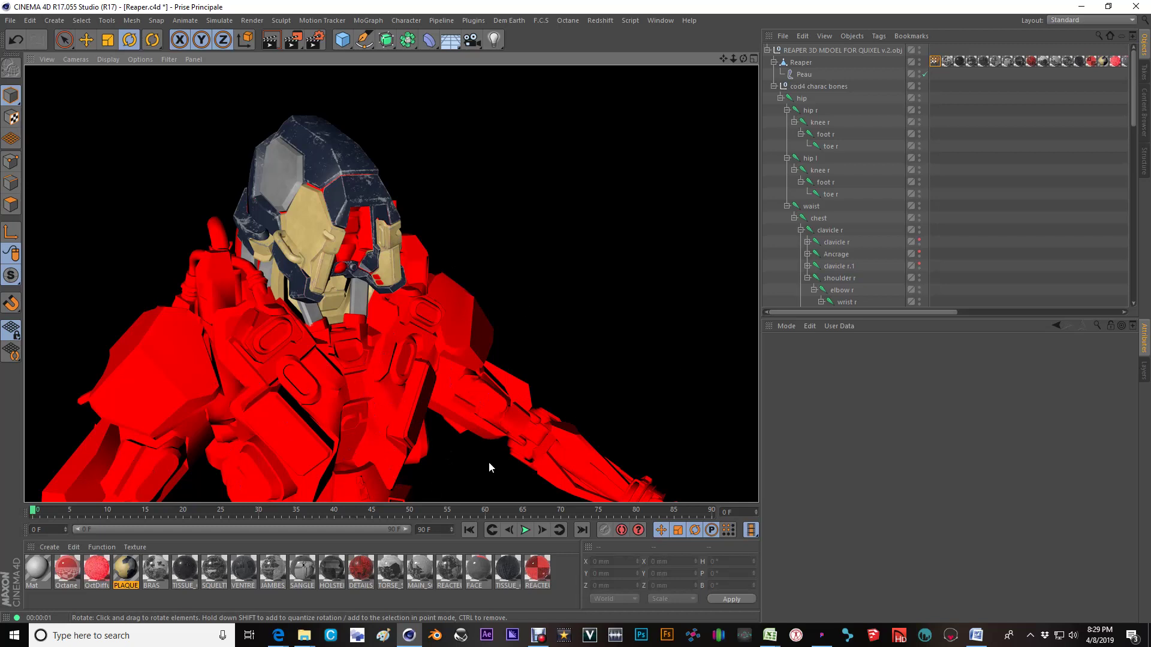
left_click(336, 194)
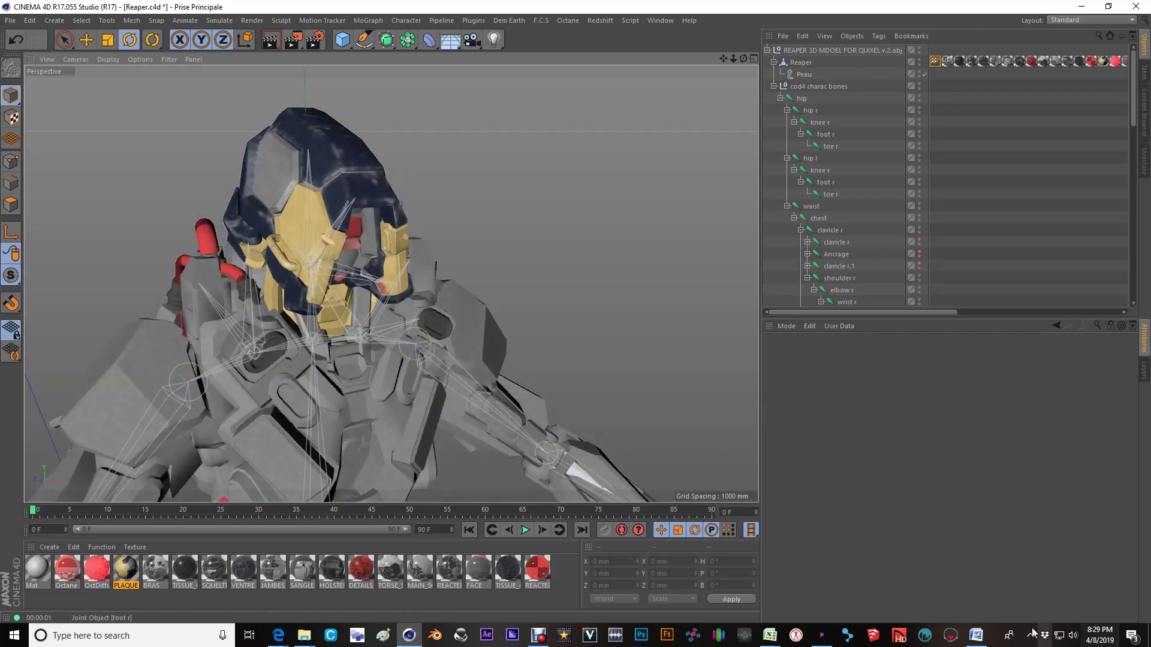
- Open the Reaper_C4D project by dragging it from the project folder into Cinema 4D
mouse_move(306, 637)
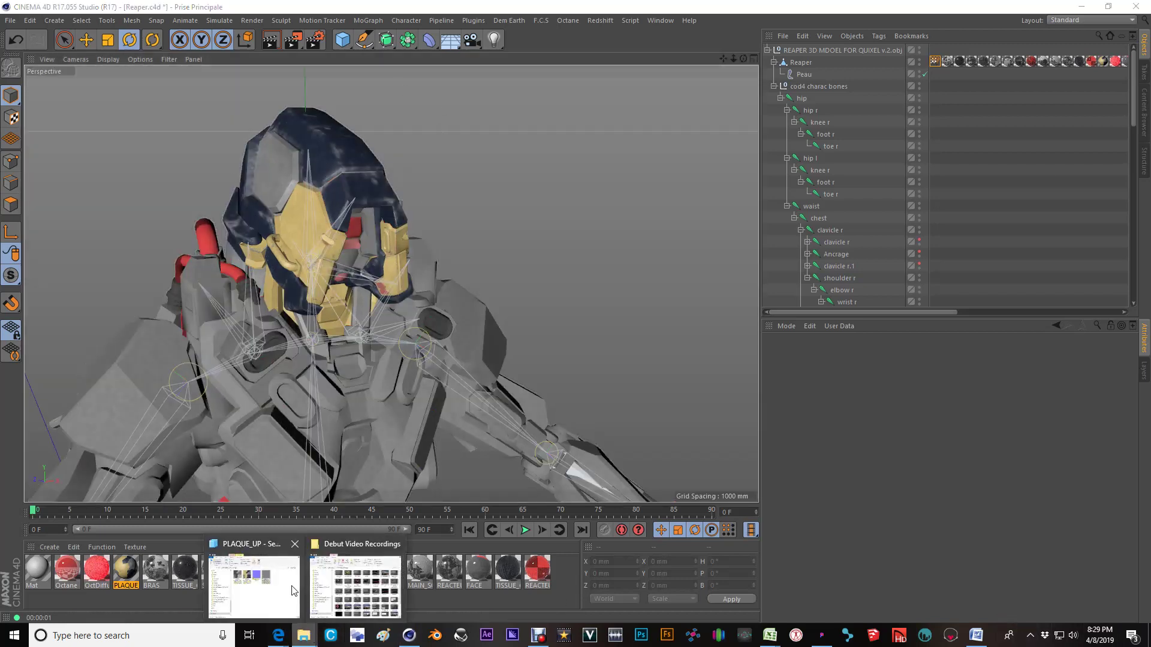
left_click(253, 578)
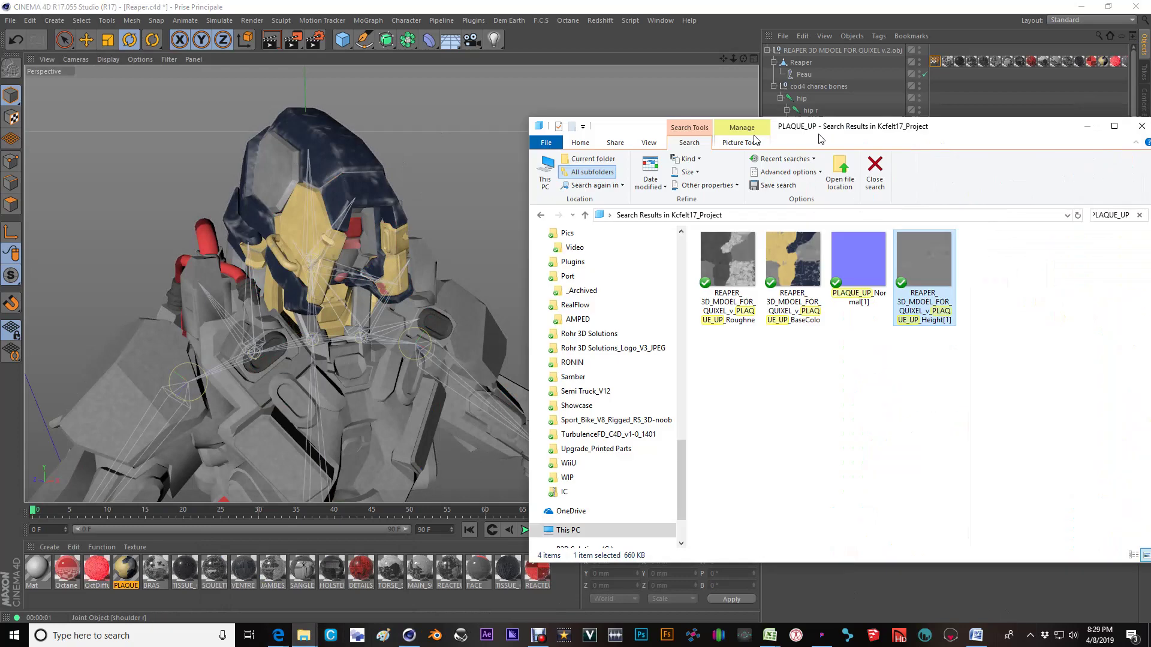
left_click_drag(822, 134, 508, 150)
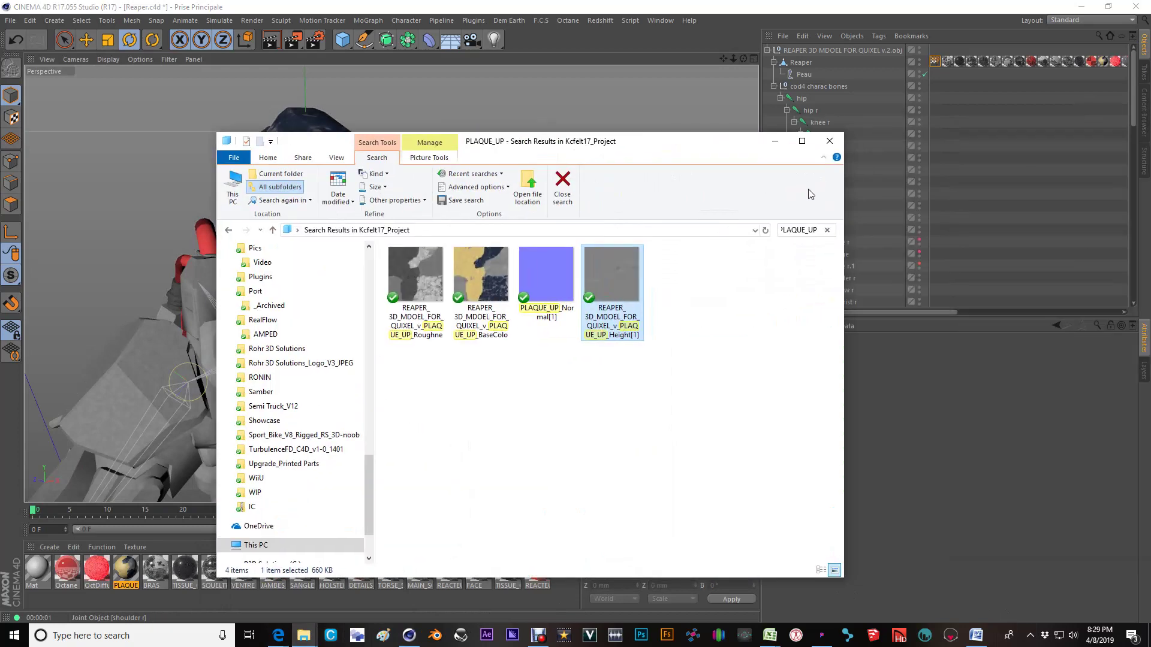
left_click(826, 231)
scroll(768, 316, "down", 6)
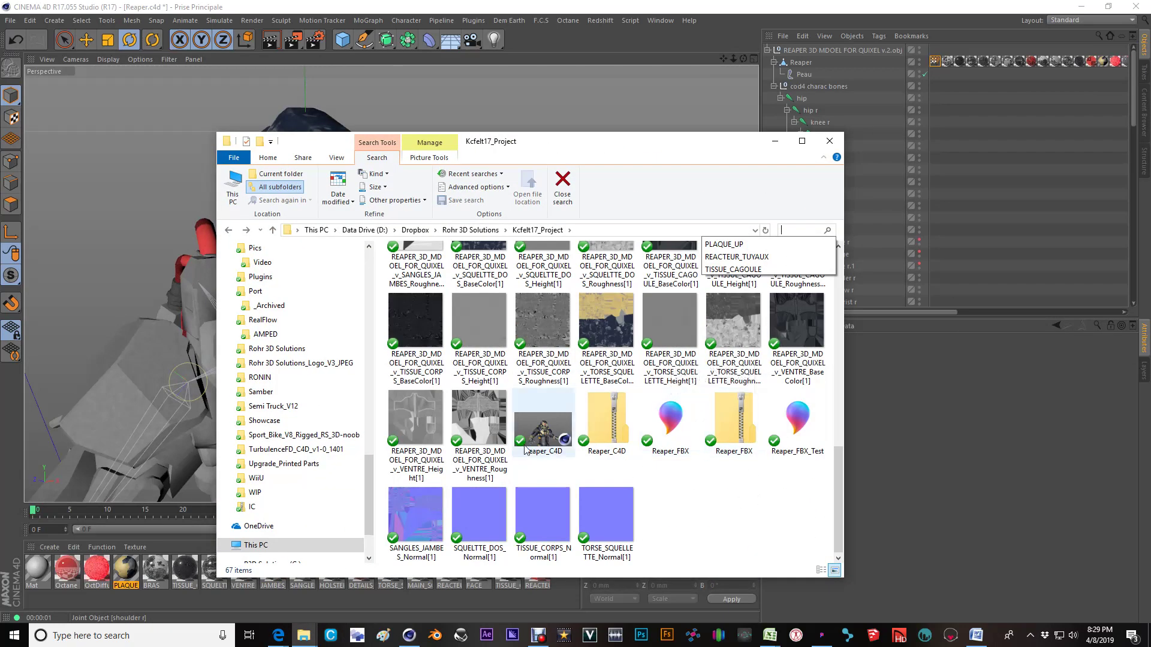
left_click_drag(543, 419, 100, 199)
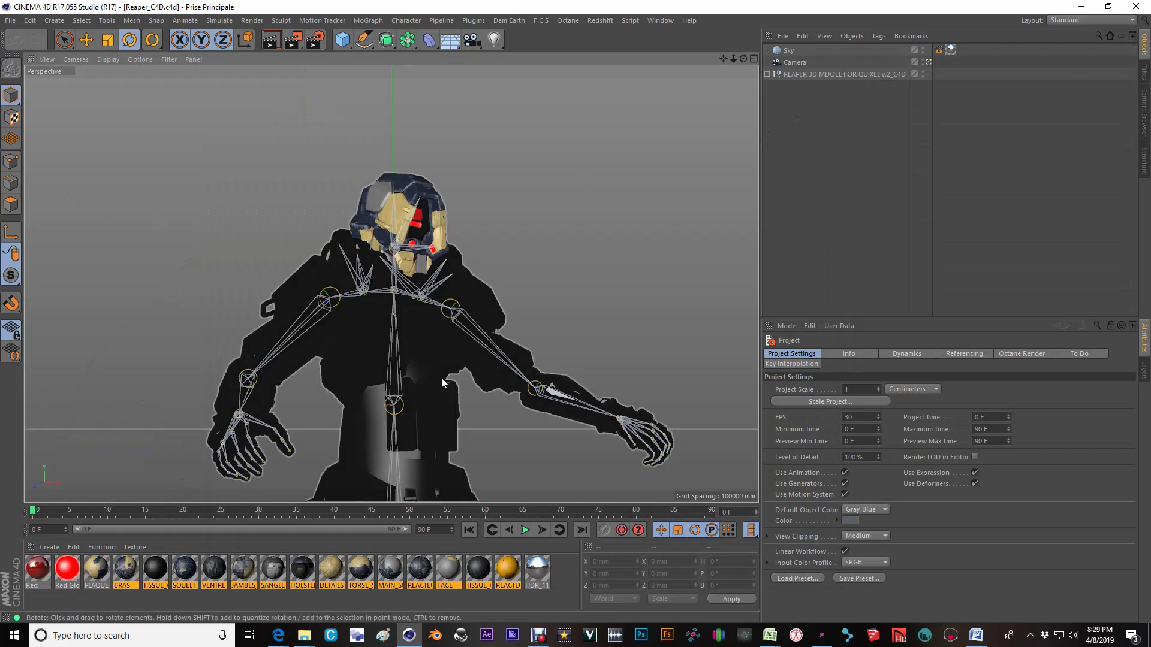
- Reload all material textures and render the view to check the blue and yellow materials
left_click(101, 547)
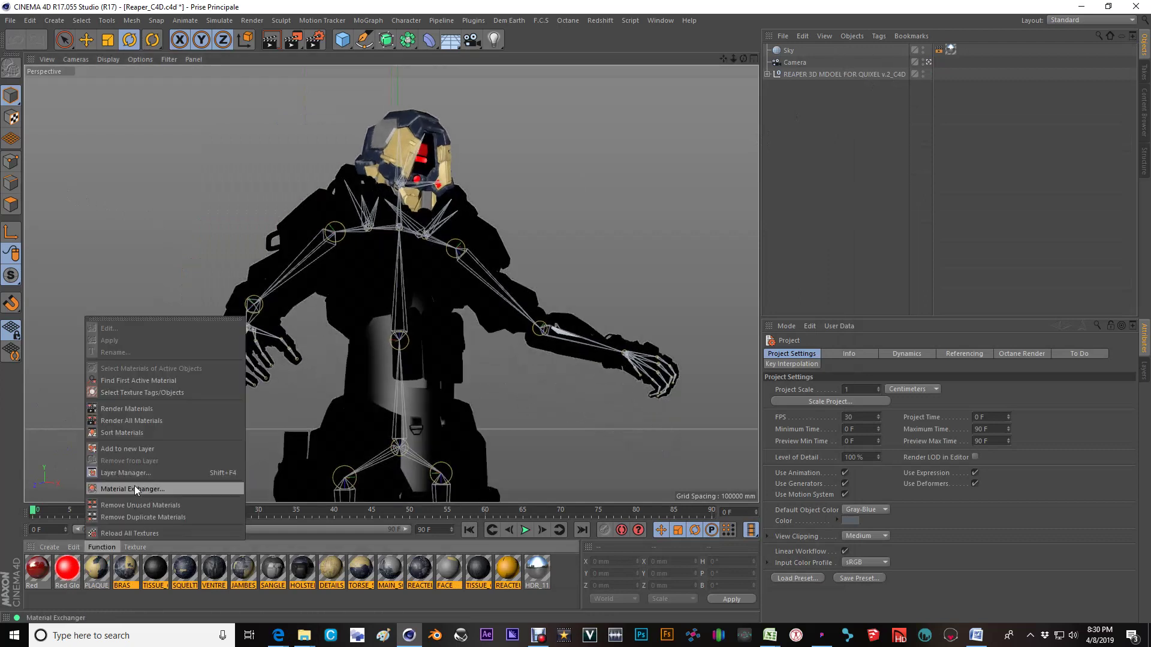
left_click(128, 532)
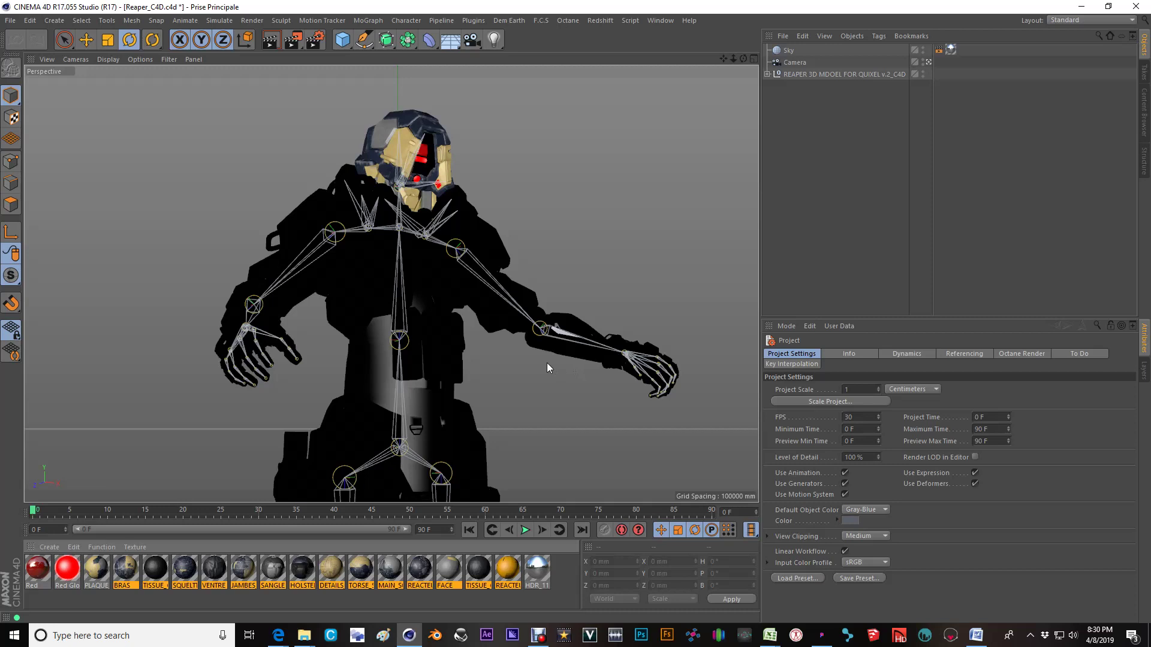
left_click(272, 47)
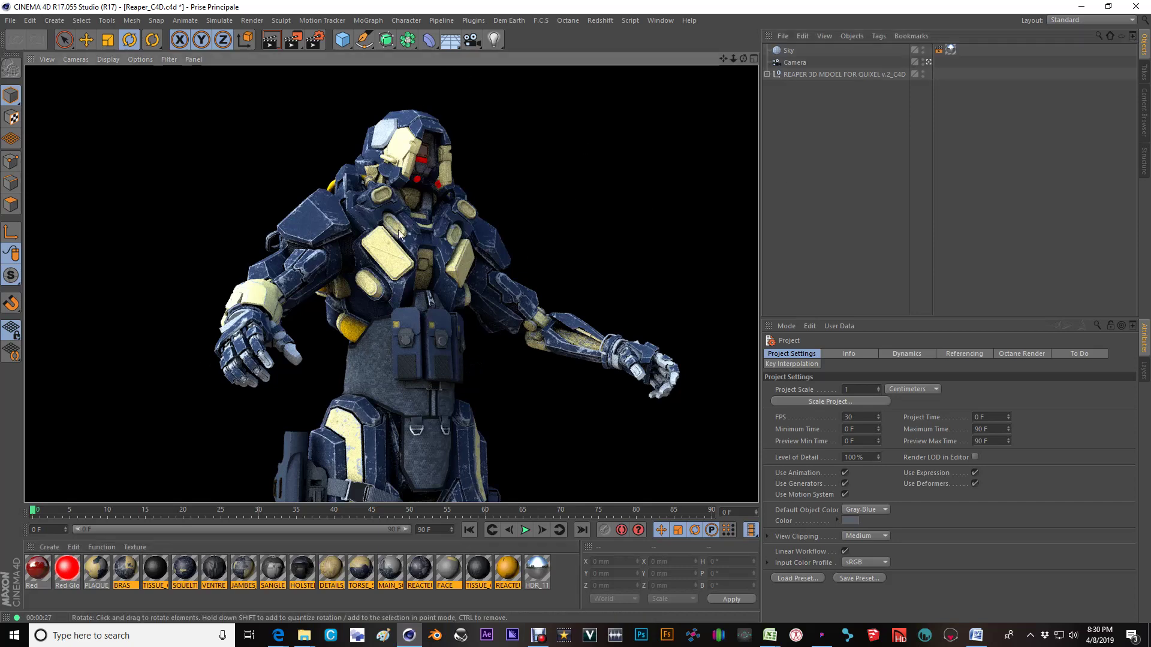
left_click(384, 286)
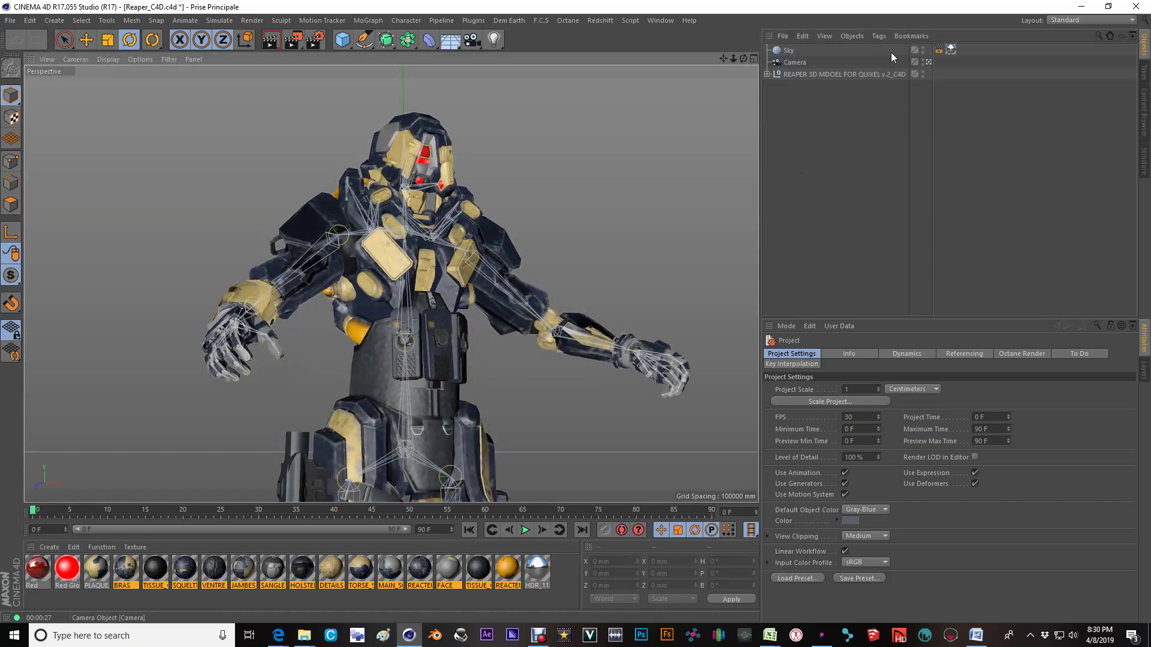
- Turn off the scene camera view and orbit in on the robot
left_click(930, 62)
scroll(391, 270, "down", 5)
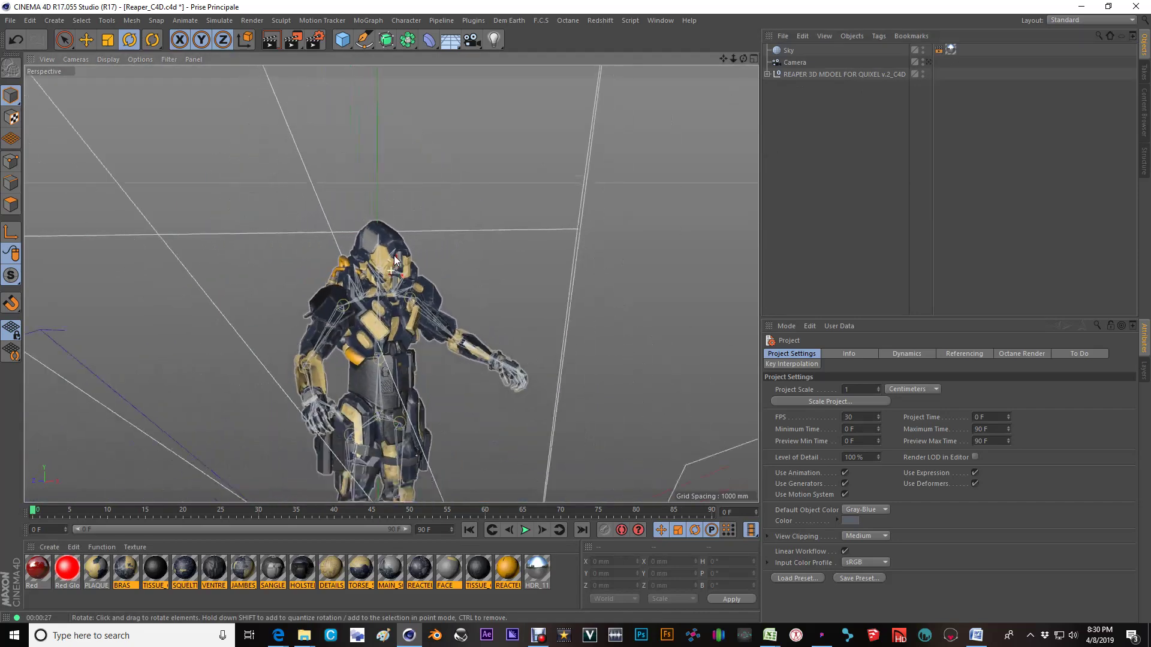
mouse_move(361, 318)
left_mouse_down("alt")
mouse_move(389, 312)
mouse_move(378, 324)
left_mouse_up("alt")
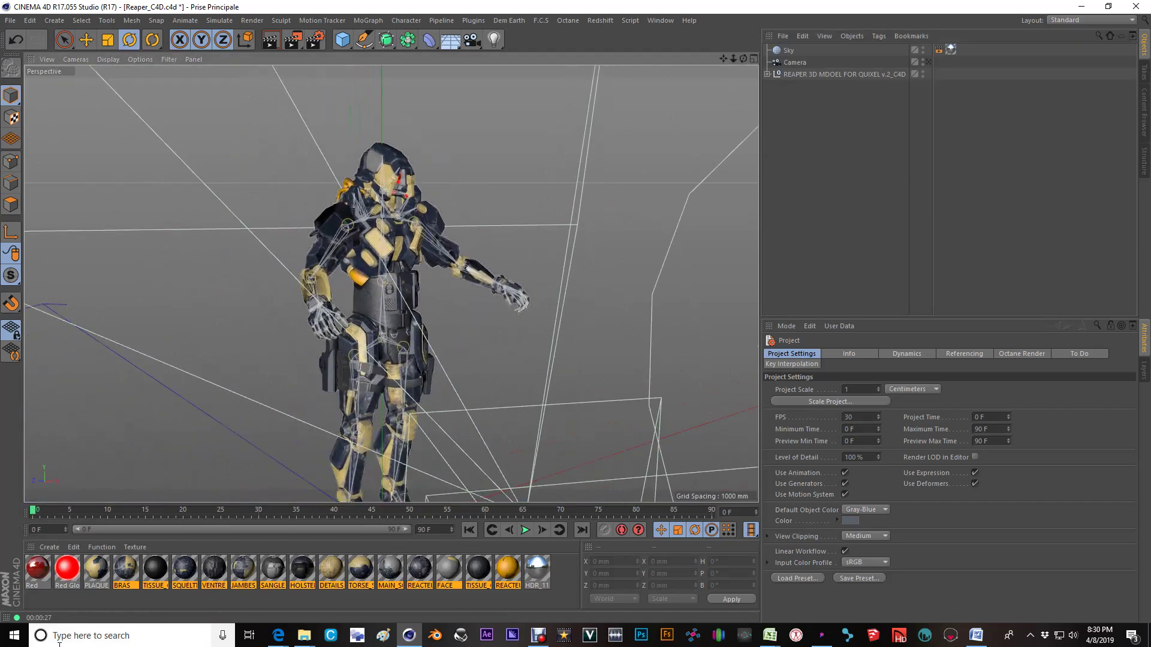
- Review the PLAQUE_UP material's Color, Reflectance, Bump and Normal channels
double_click(93, 570)
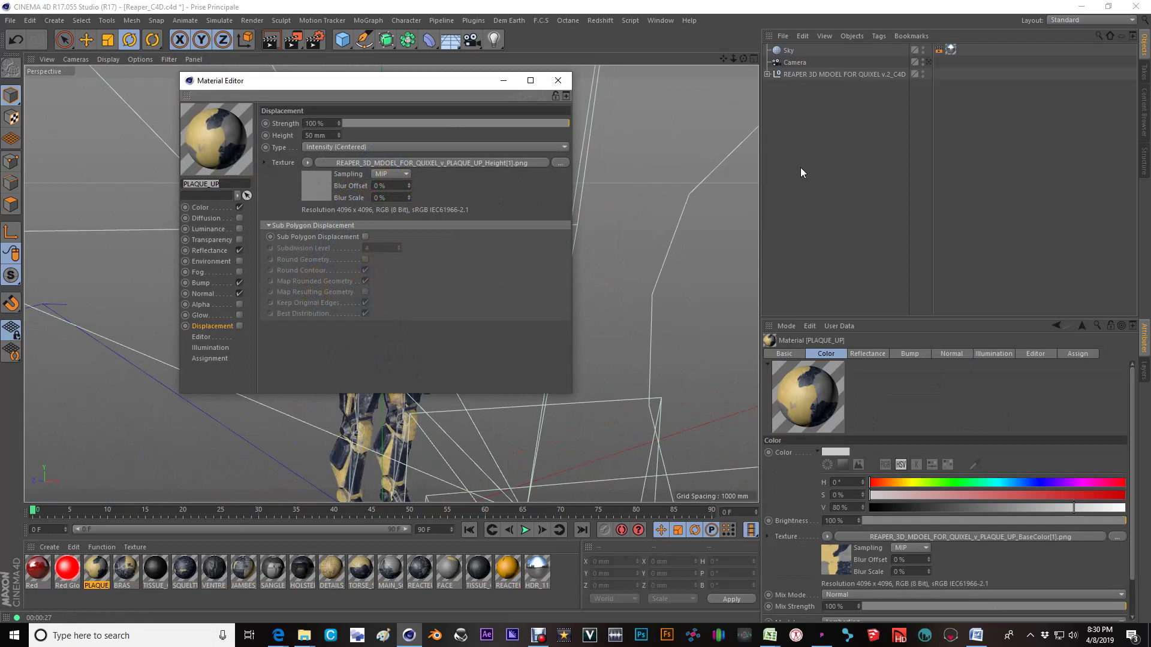
left_click(202, 208)
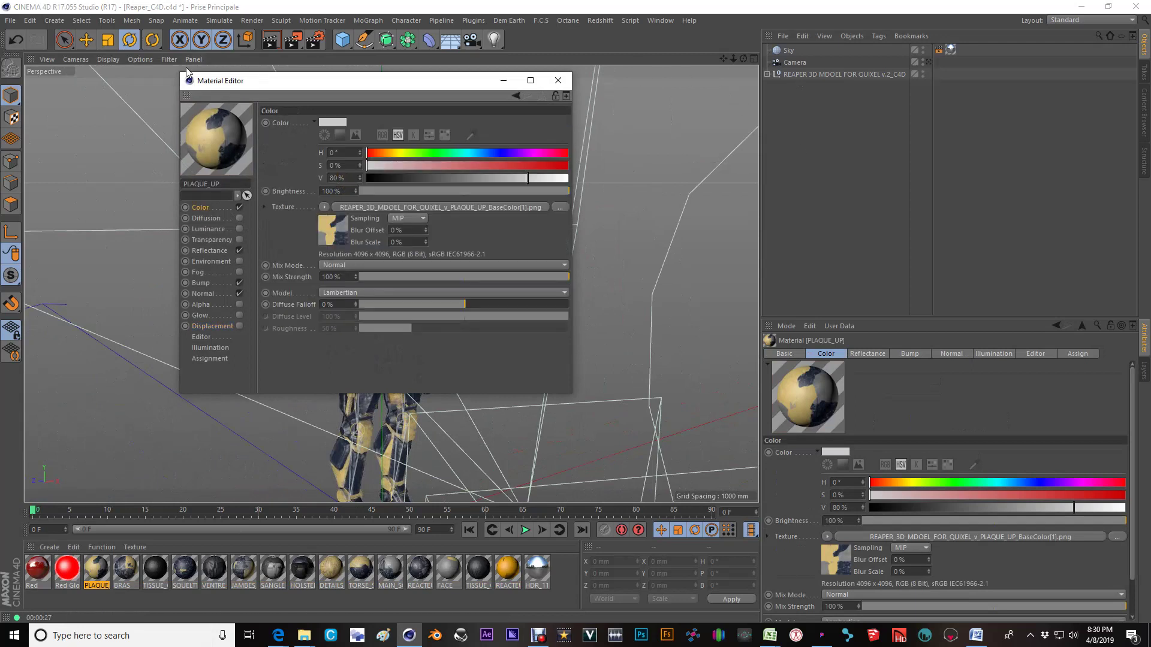
left_click(210, 250)
left_click(203, 283)
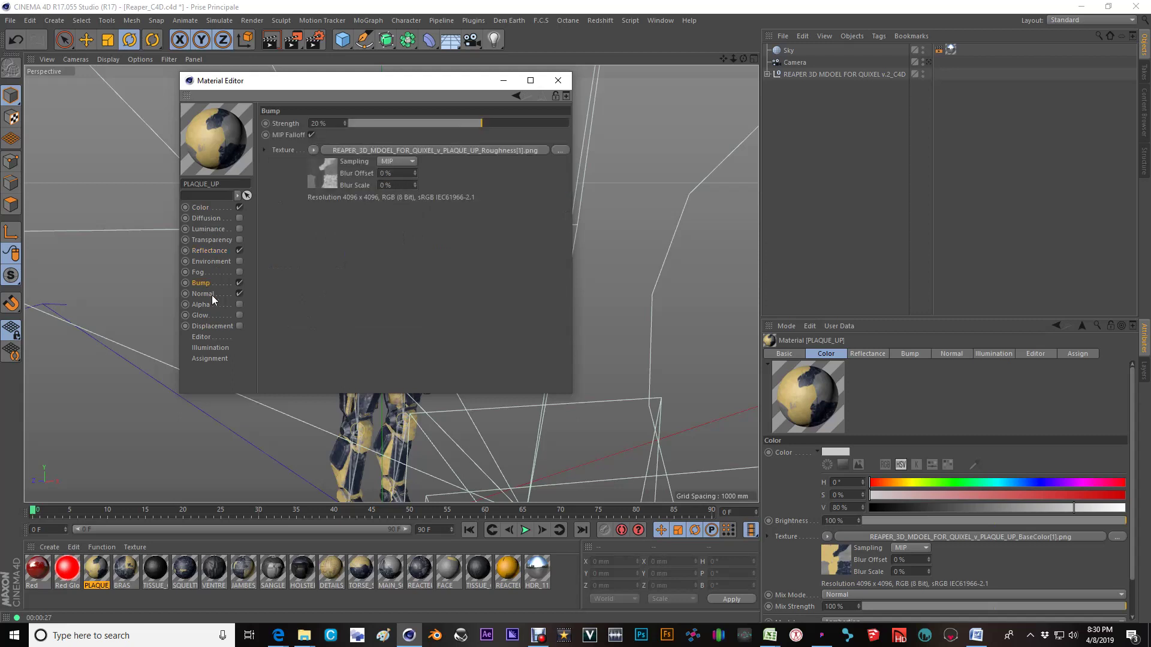
left_click(207, 296)
- Check BRAS displacement (Height map, 40%, 10 mm), close the Material Editor and orbit the view
left_click(125, 570)
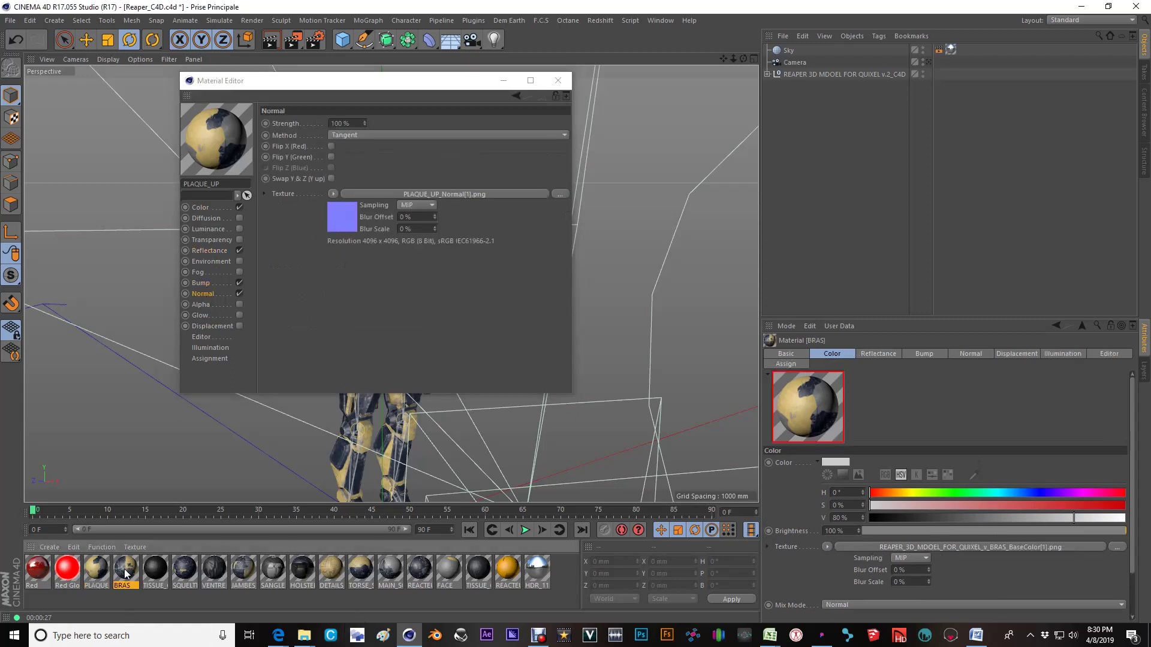
left_click(212, 326)
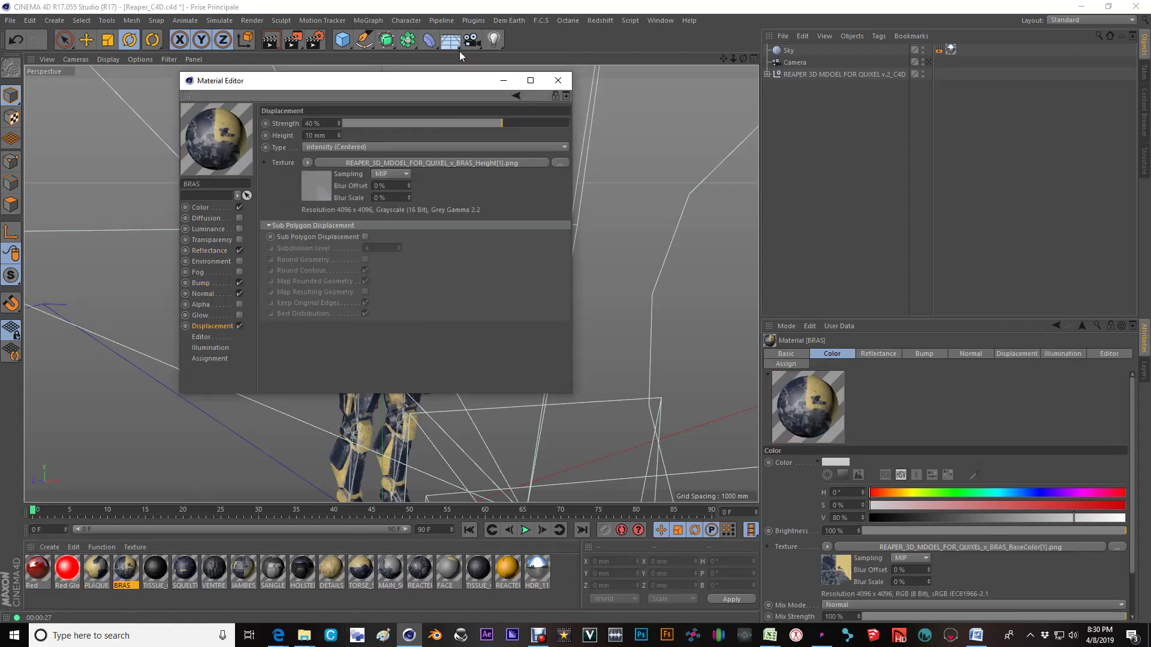
left_click(558, 80)
left_click_drag(461, 300, 347, 369, "alt")
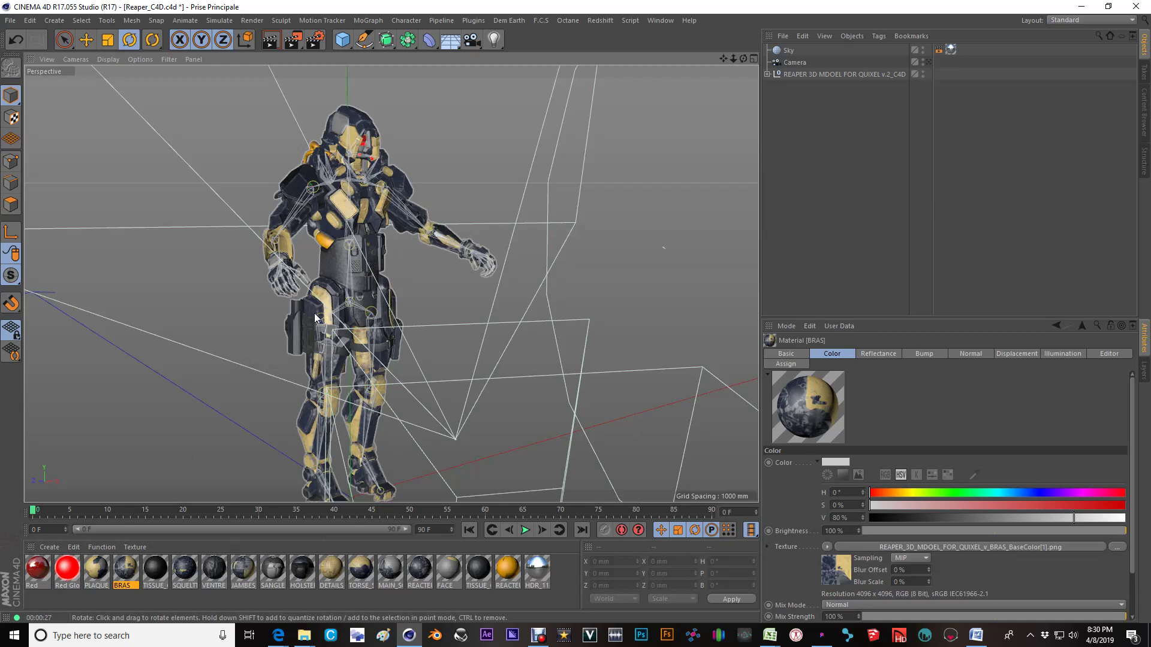
left_click_drag(315, 316, 355, 296, "alt")
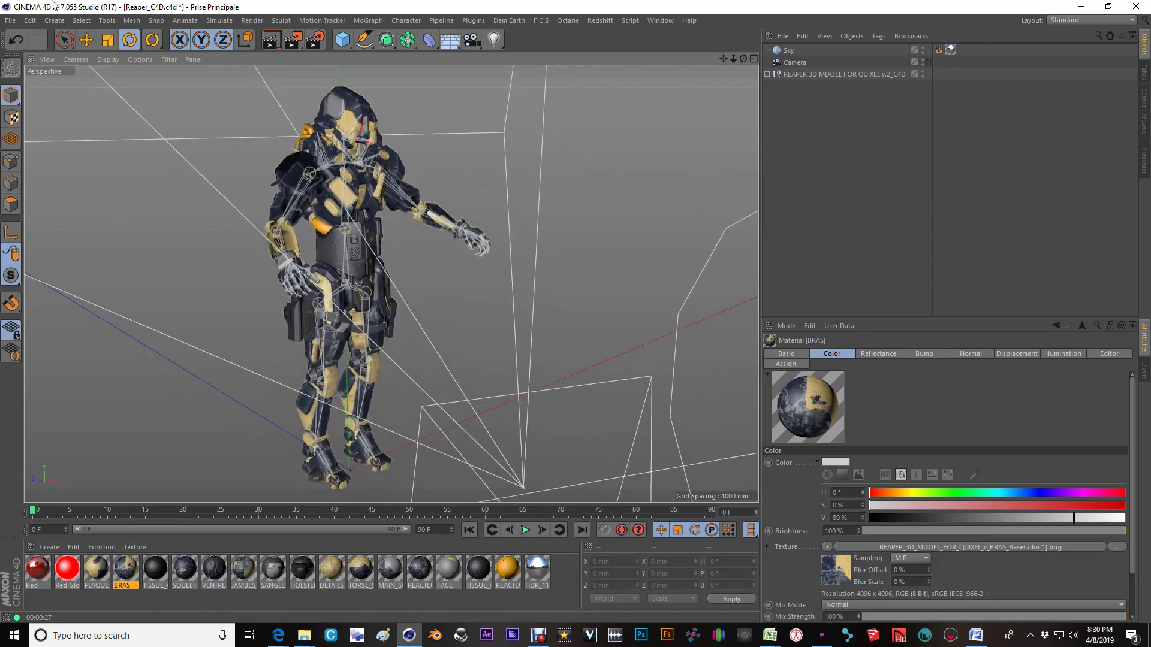
- Export the scene as Reaper_FBX, overwriting the old file, with materials and embedded textures
left_click(11, 20)
mouse_move(27, 240)
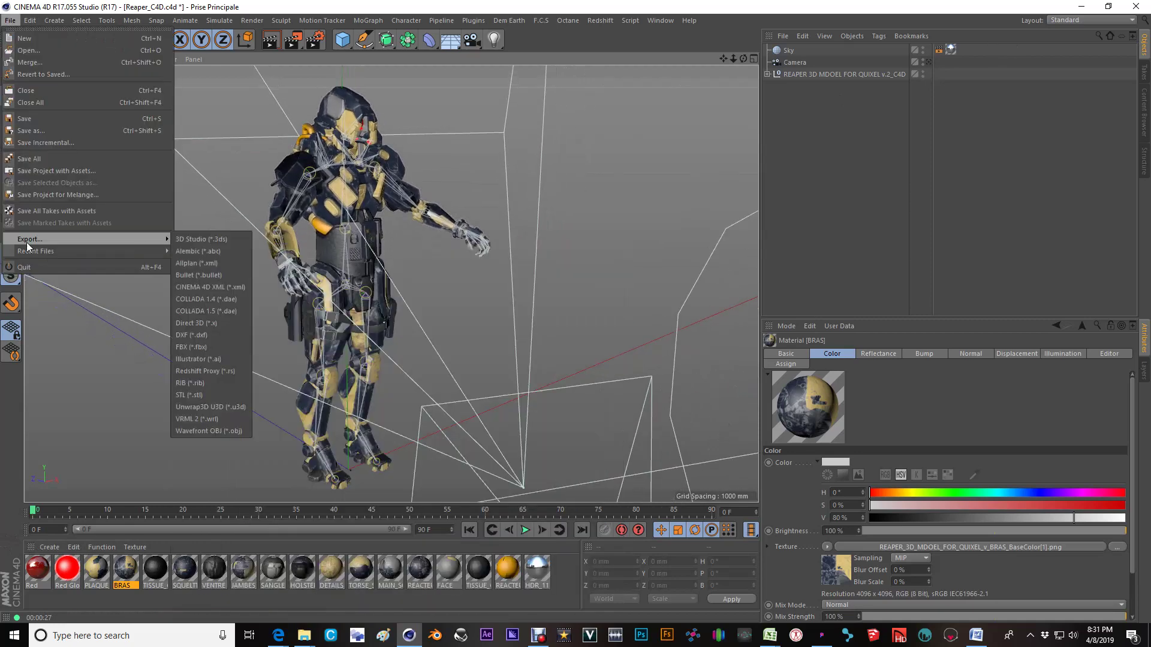
left_click(196, 347)
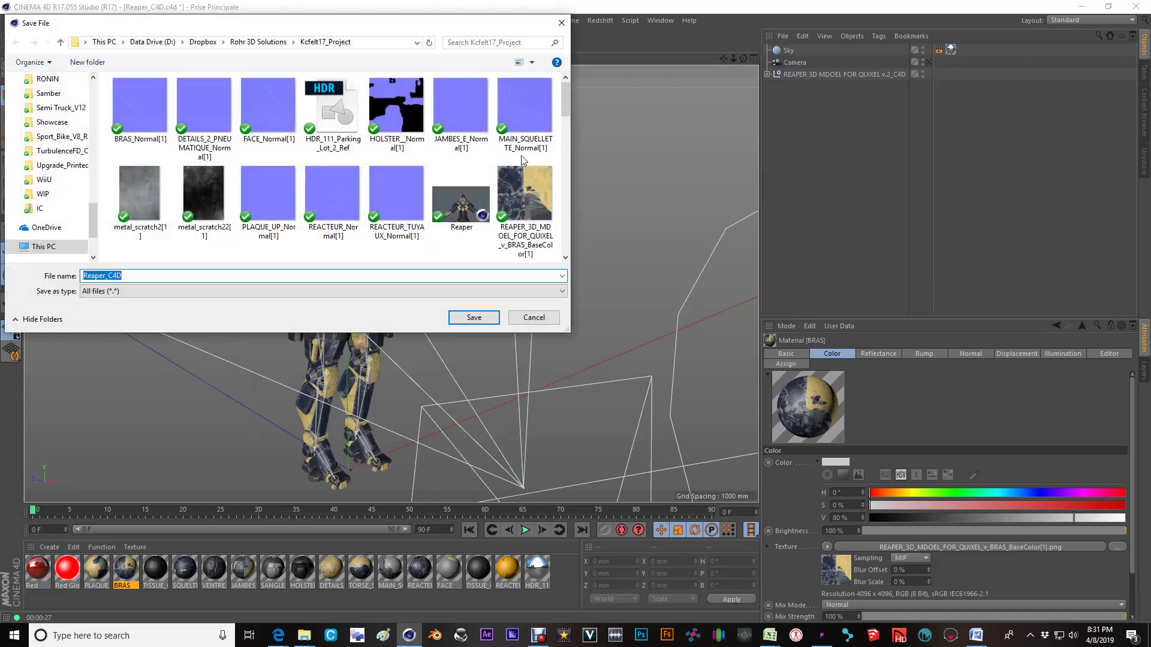
left_click_drag(161, 277, 105, 277)
type("FBX")
key("Return")
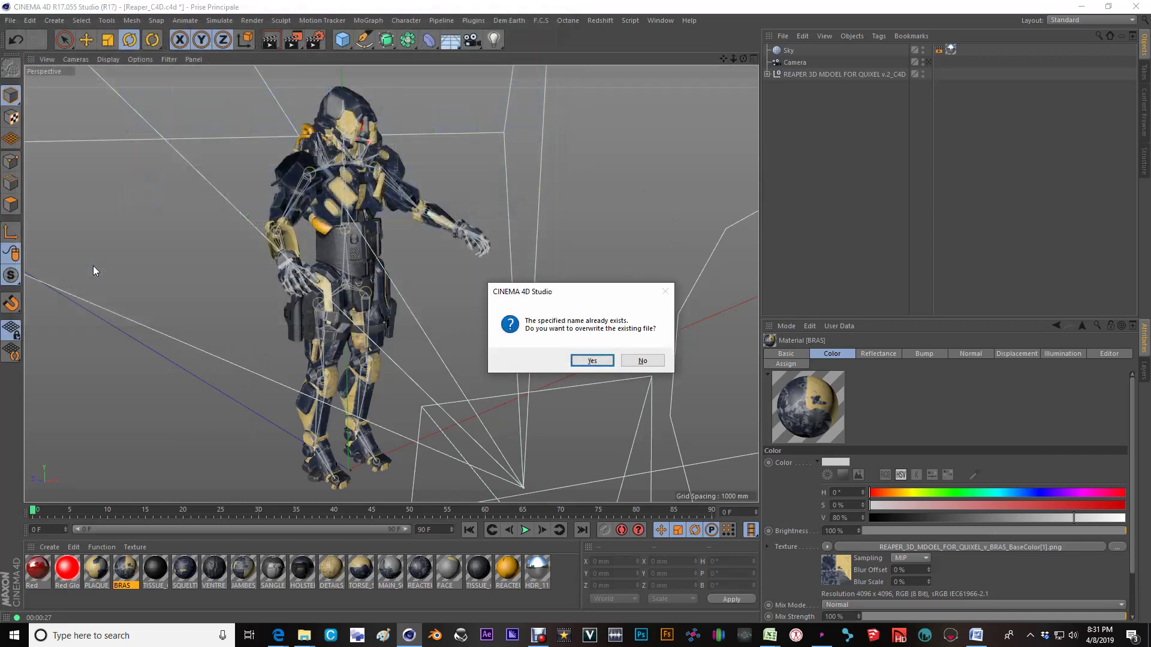
left_click(598, 362)
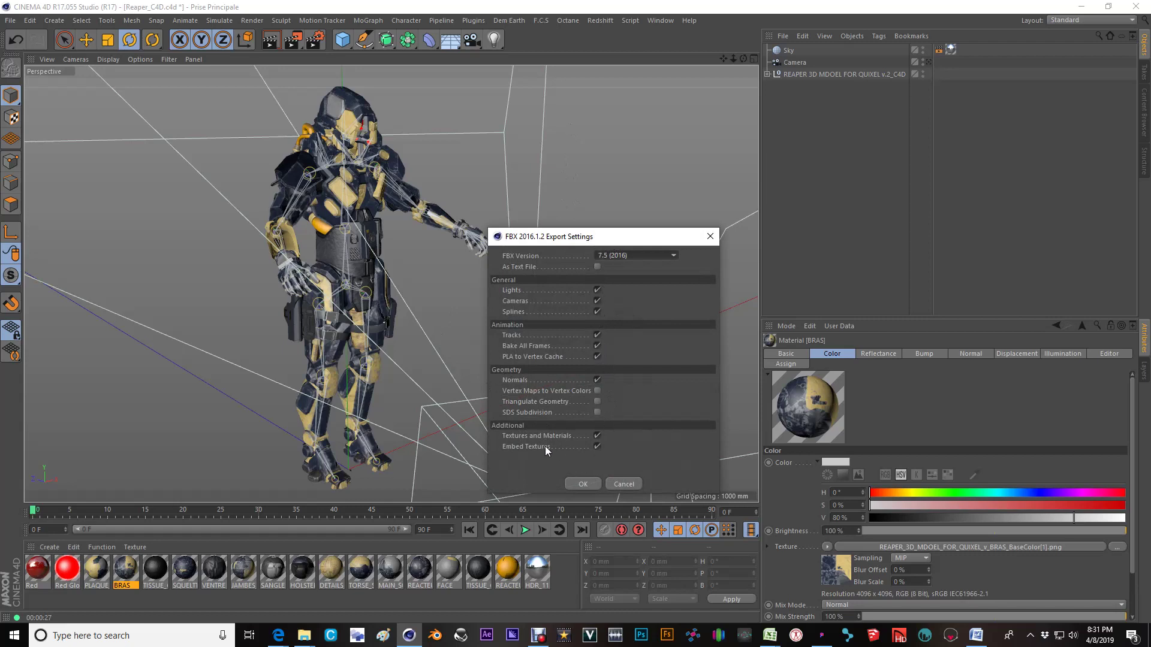
left_click(588, 486)
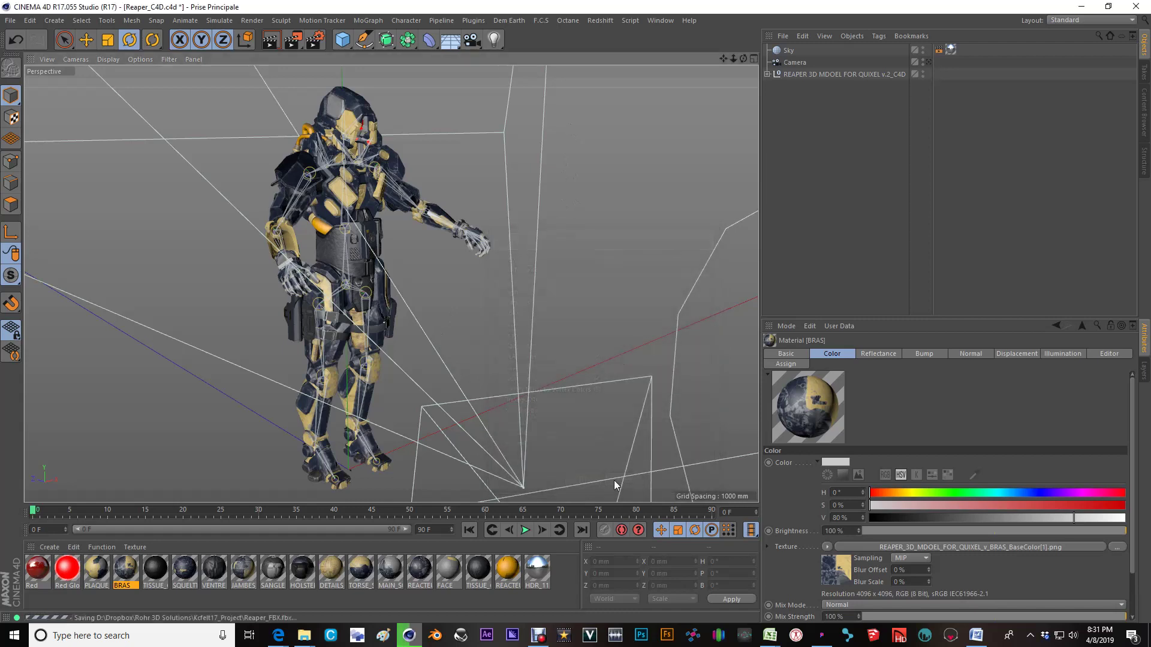
- Select the 187 MB Reaper_FBX in Kcfelt17_Project and drag it onto the Cinema 4D viewport
mouse_move(305, 636)
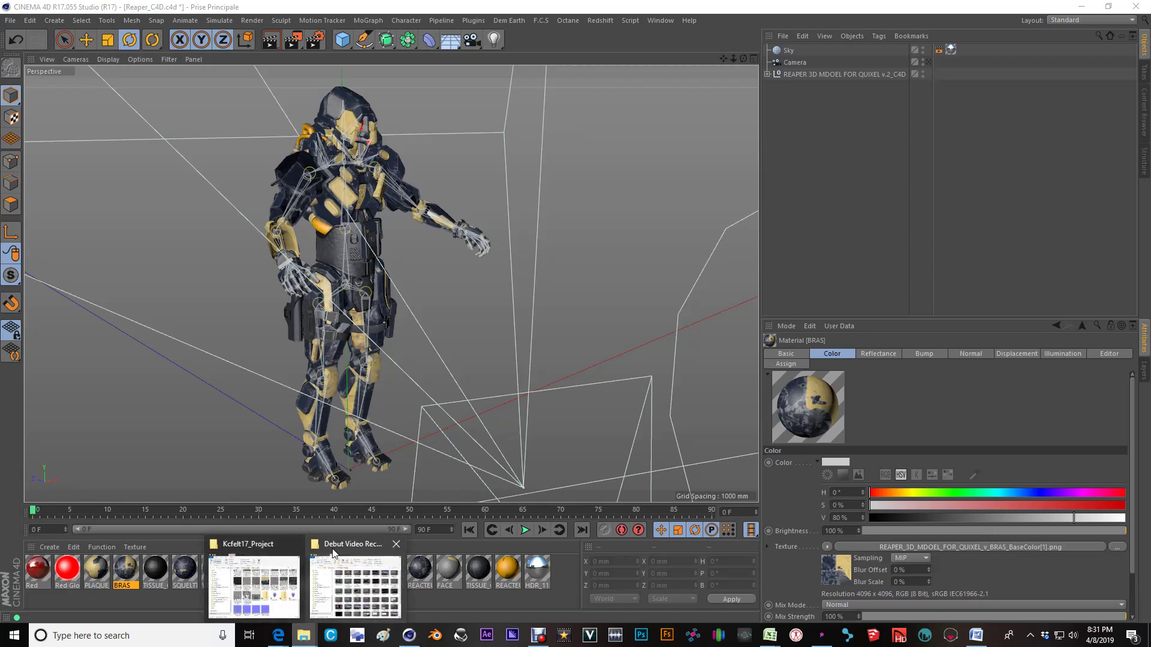
left_click(264, 577)
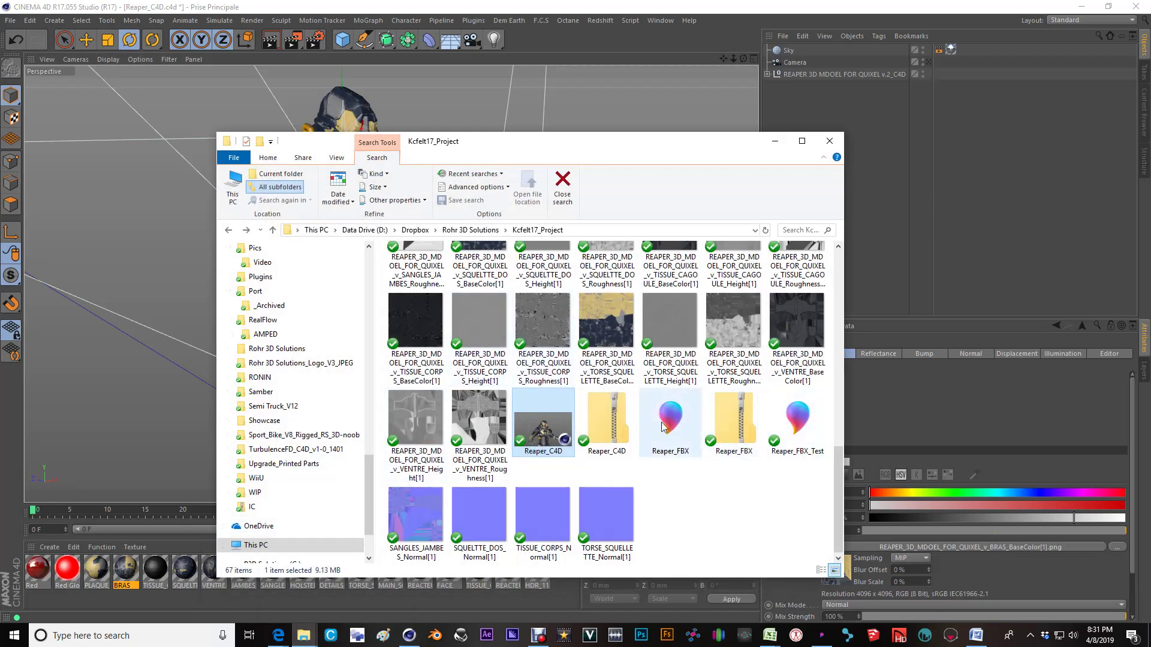
left_click(804, 421)
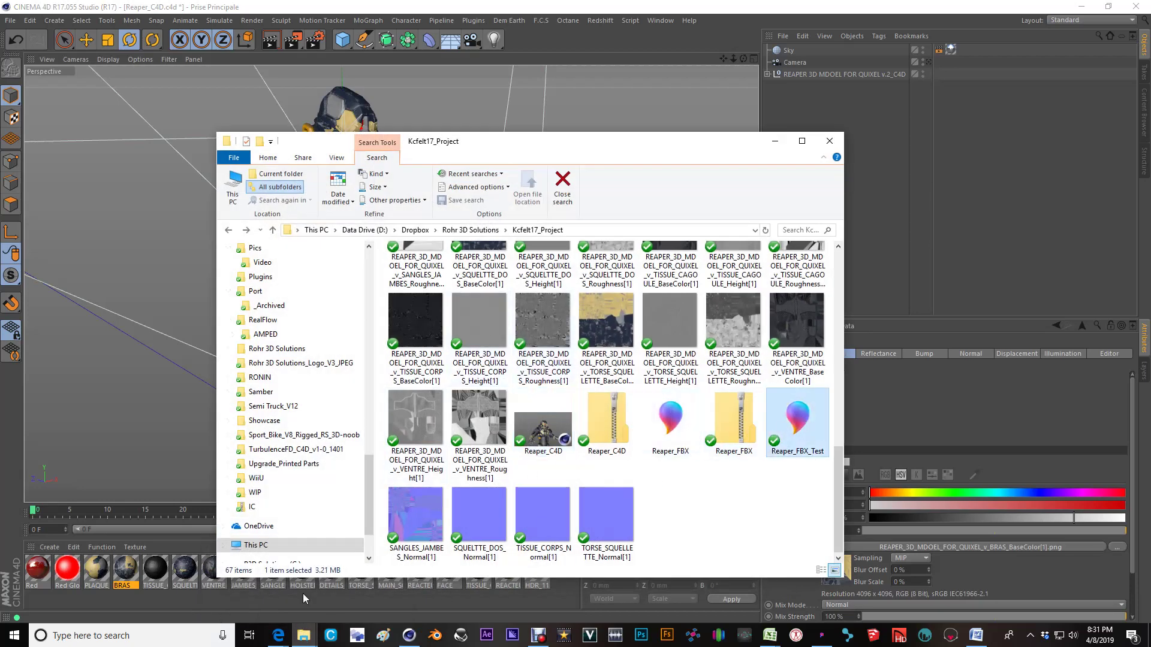
left_click(680, 425)
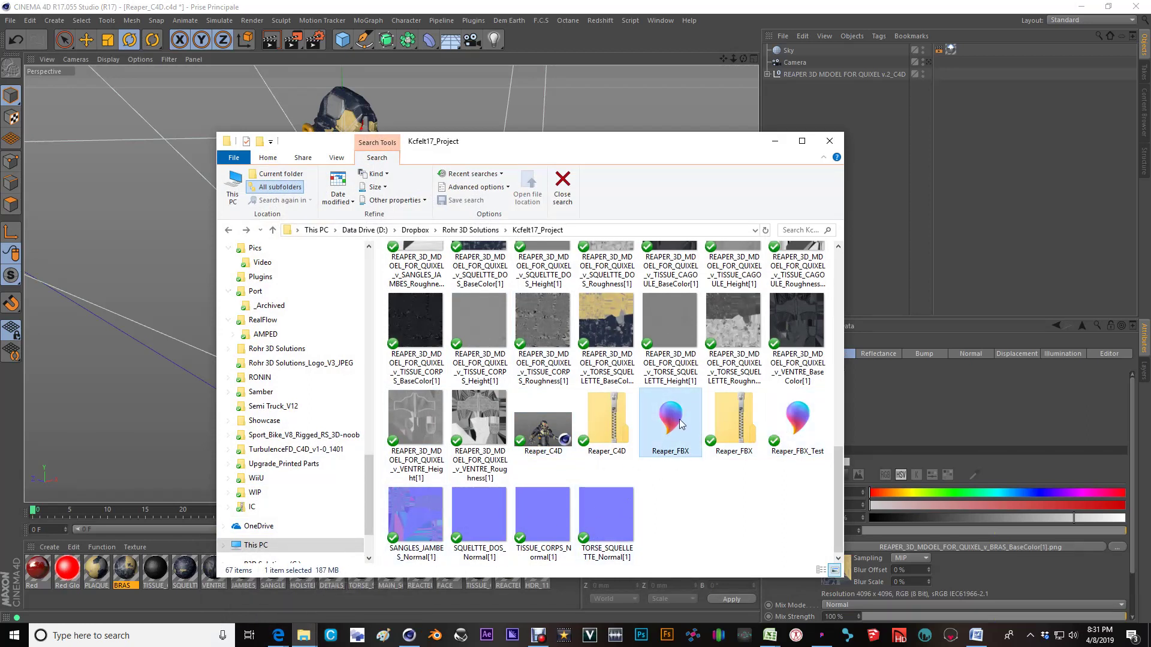
left_click_drag(677, 416, 142, 311)
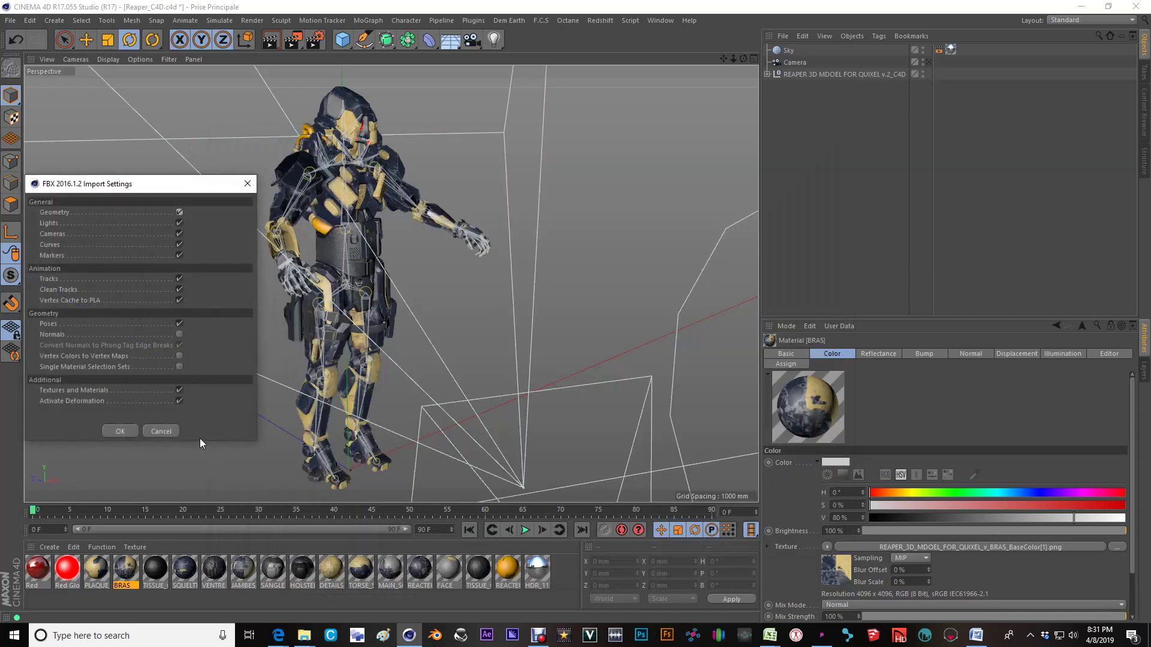
- Accept the FBX import settings and inspect the imported character, Sky and CINEMA_4D_Editor objects
left_click(116, 431)
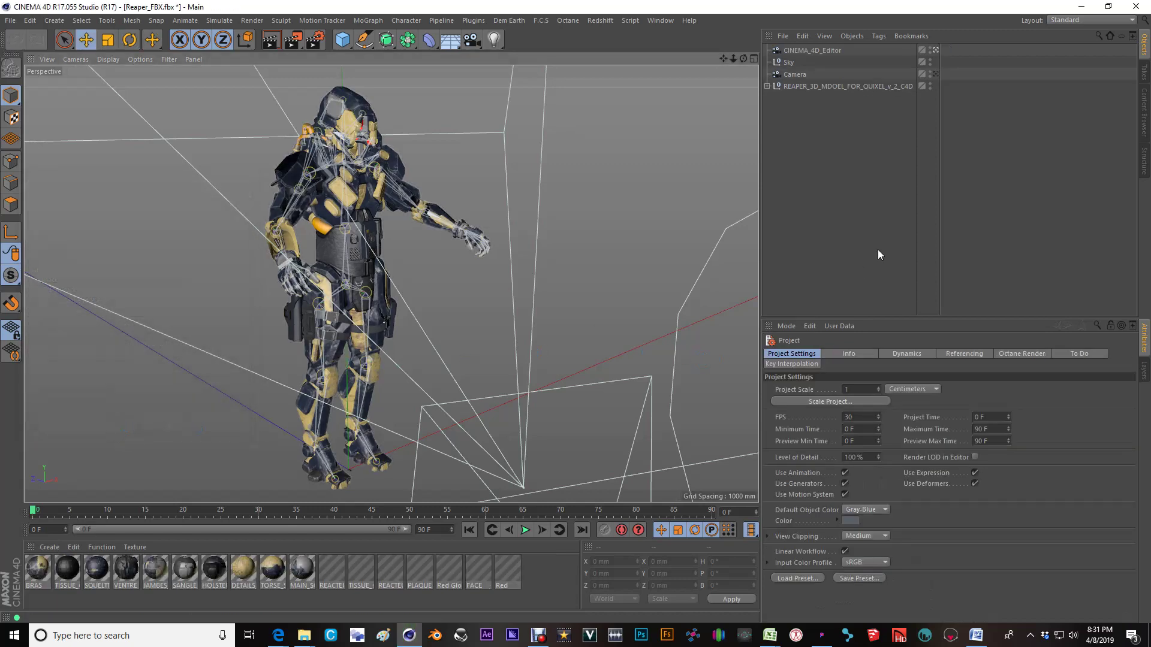
left_click_drag(429, 357, 329, 351, "alt")
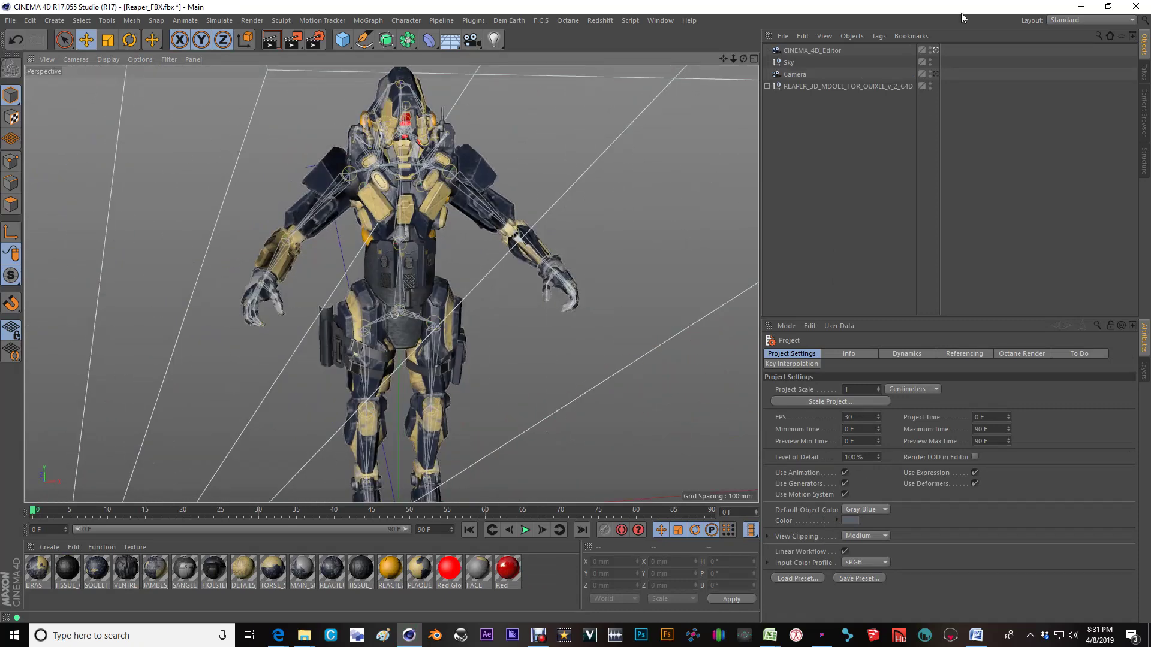
left_click(811, 52)
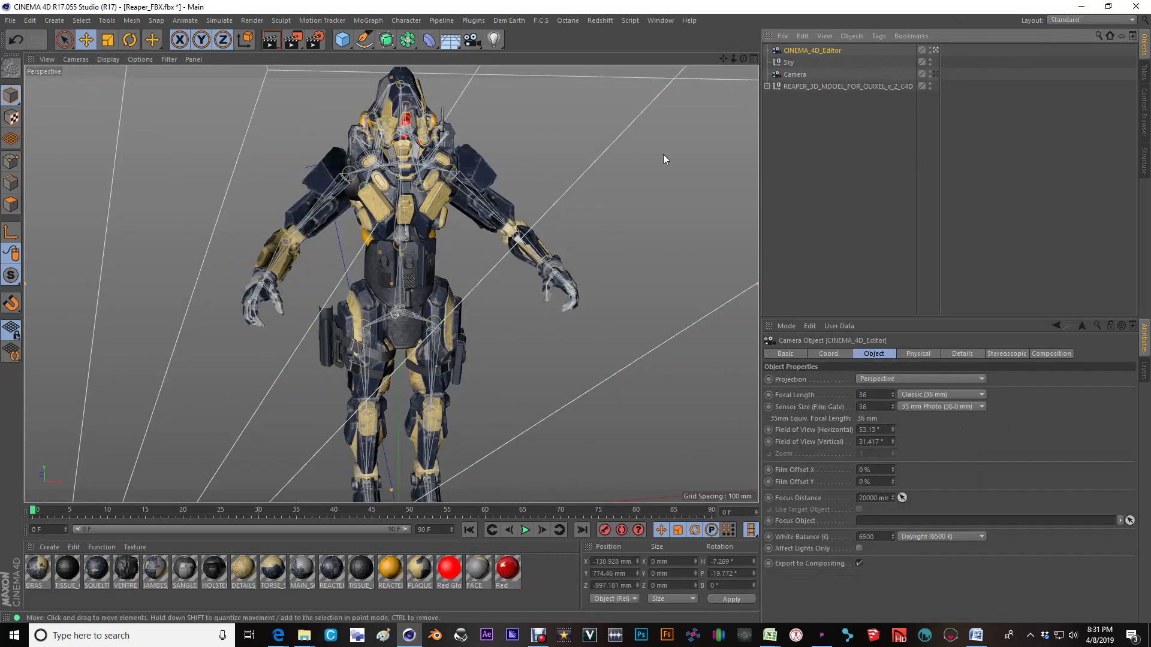
scroll(311, 275, "up", 2)
scroll(310, 274, "down", 2)
left_click(786, 63)
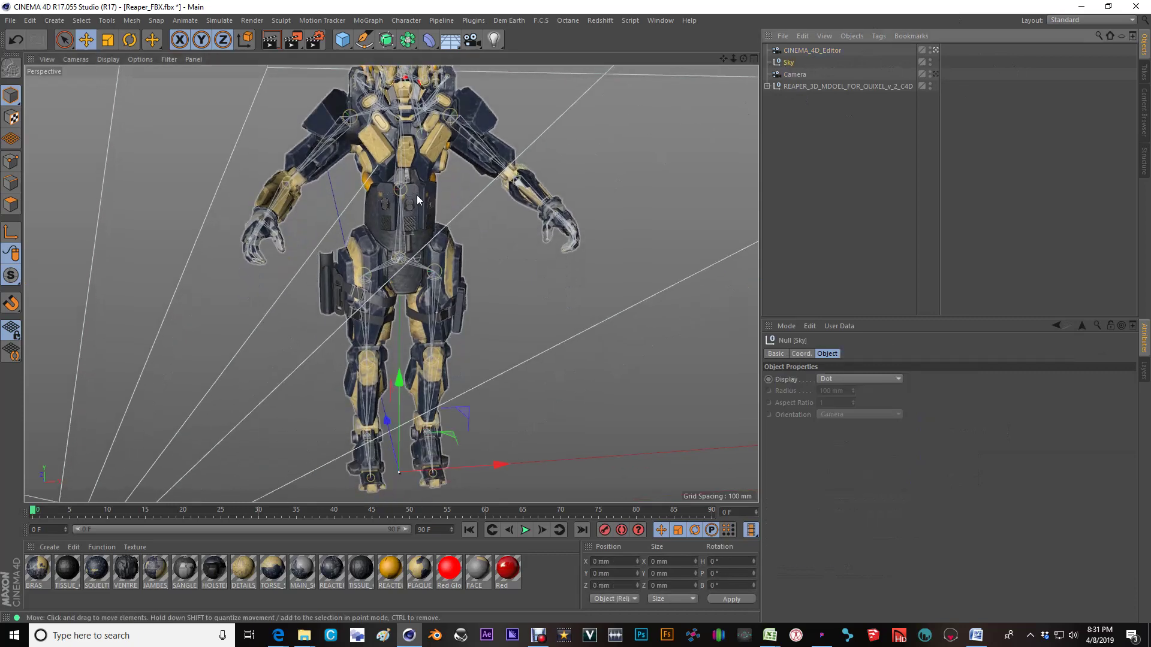
left_click_drag(363, 231, 426, 253, "alt")
- Delete the Sky and CINEMA_4D_Editor objects, then frame and expand the REAPER hierarchy
left_click(789, 63)
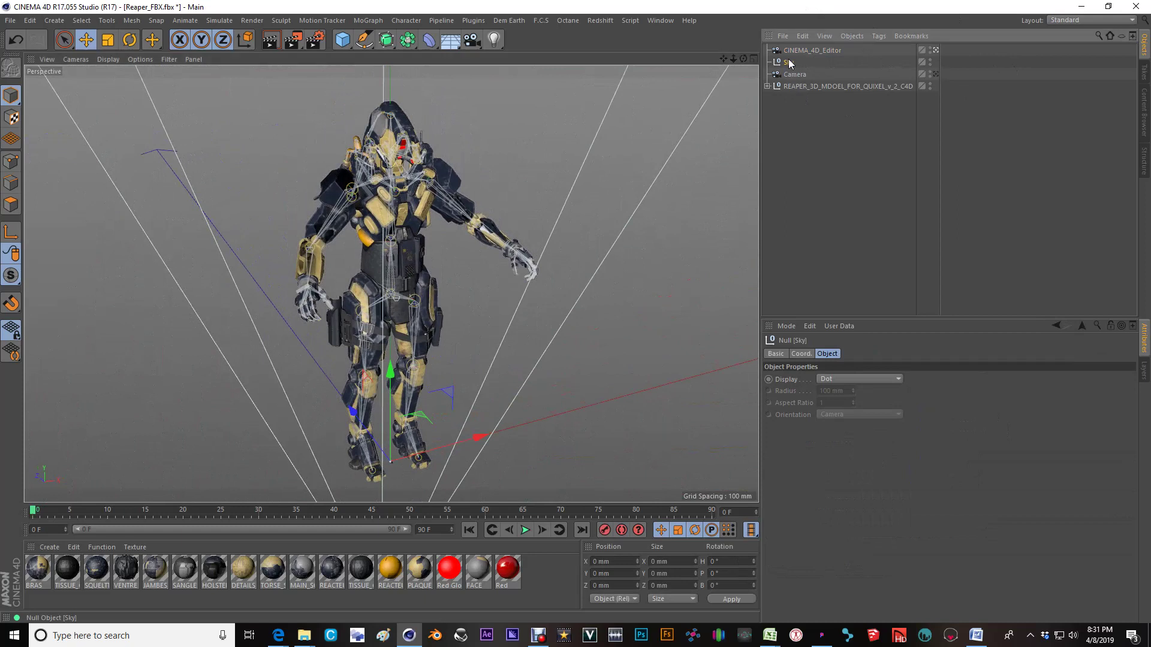
key("Delete")
left_click(790, 52)
key("Delete")
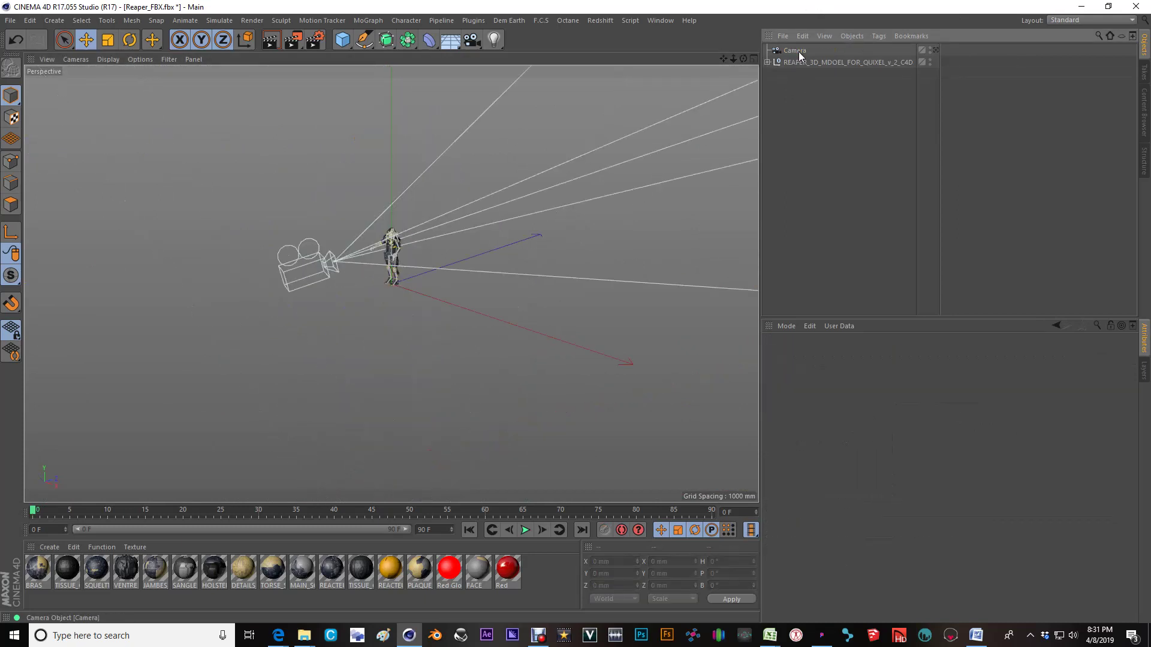
left_click(790, 62)
key("o")
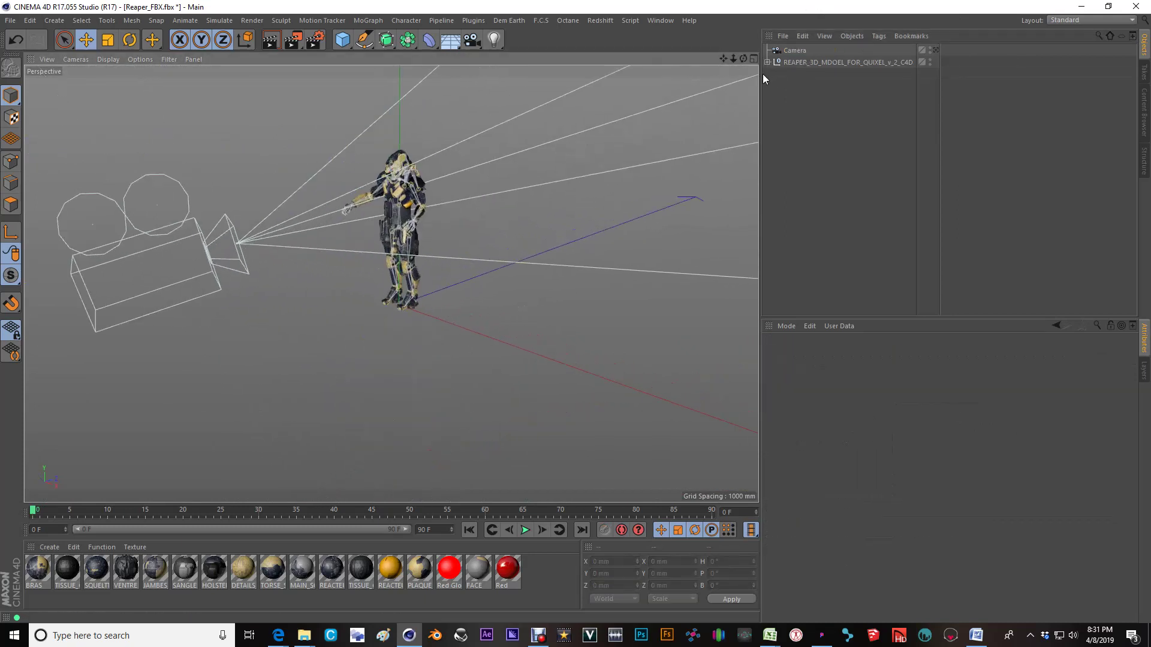
left_click(768, 63)
left_click_drag(456, 264, 610, 267, "alt")
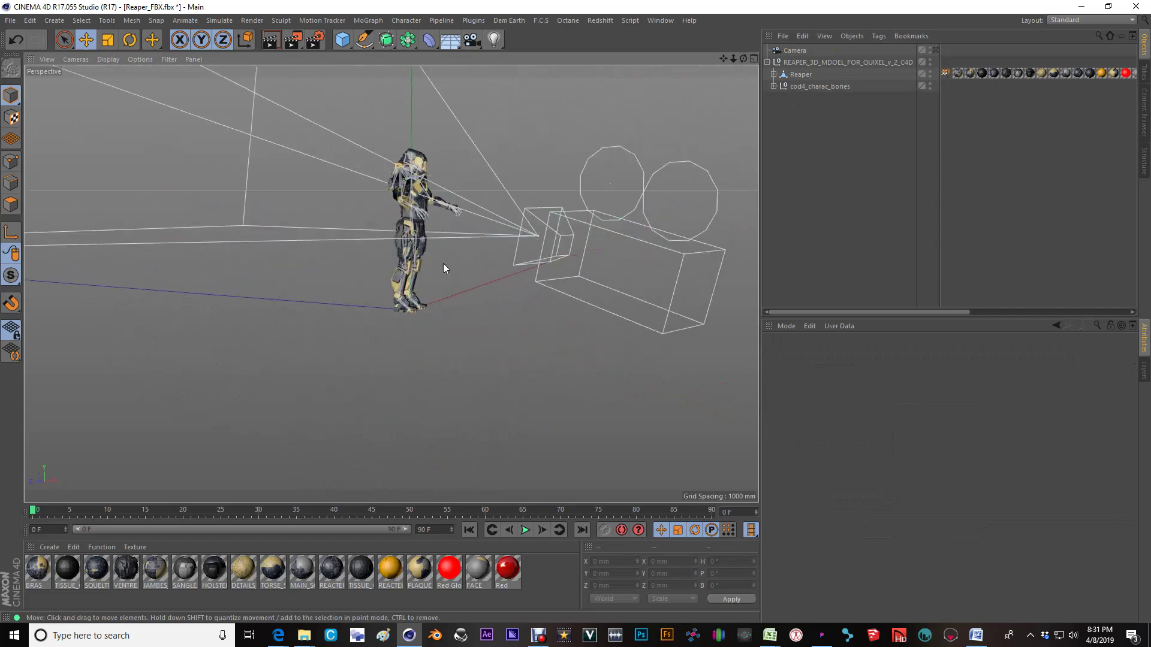
- Open the Material Editor and inspect VENTRE, JAMBES_E, BRAS, TISSUE_CORPS and PLAQUE_UP
scroll(443, 268, "up", 3)
double_click(126, 568)
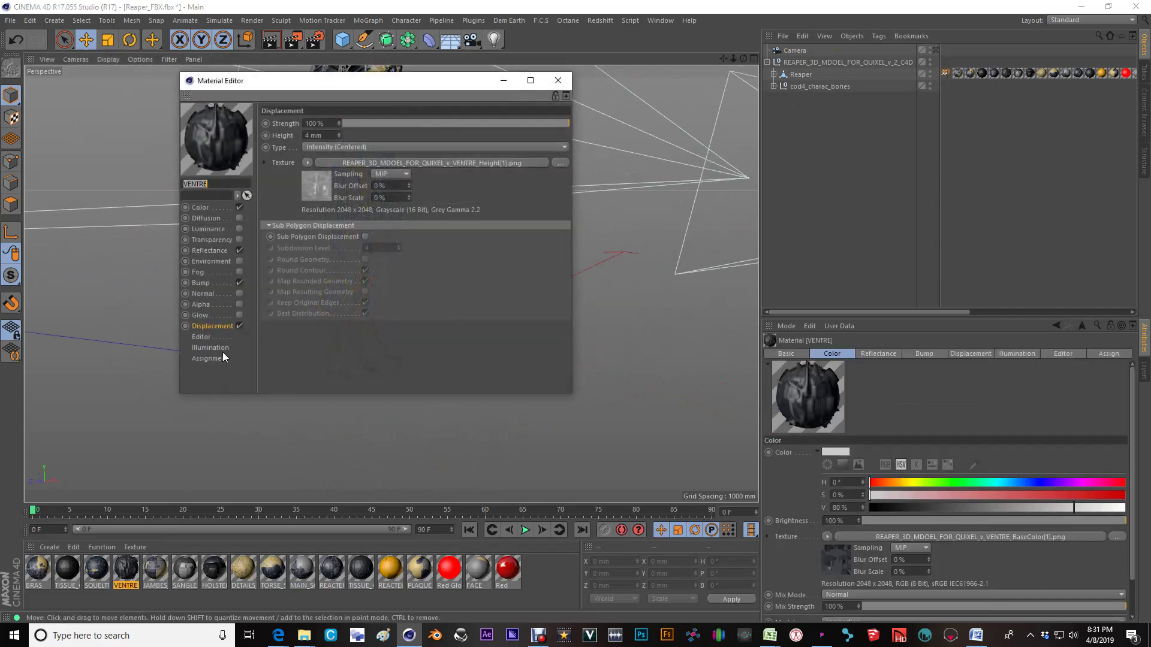
left_click(153, 568)
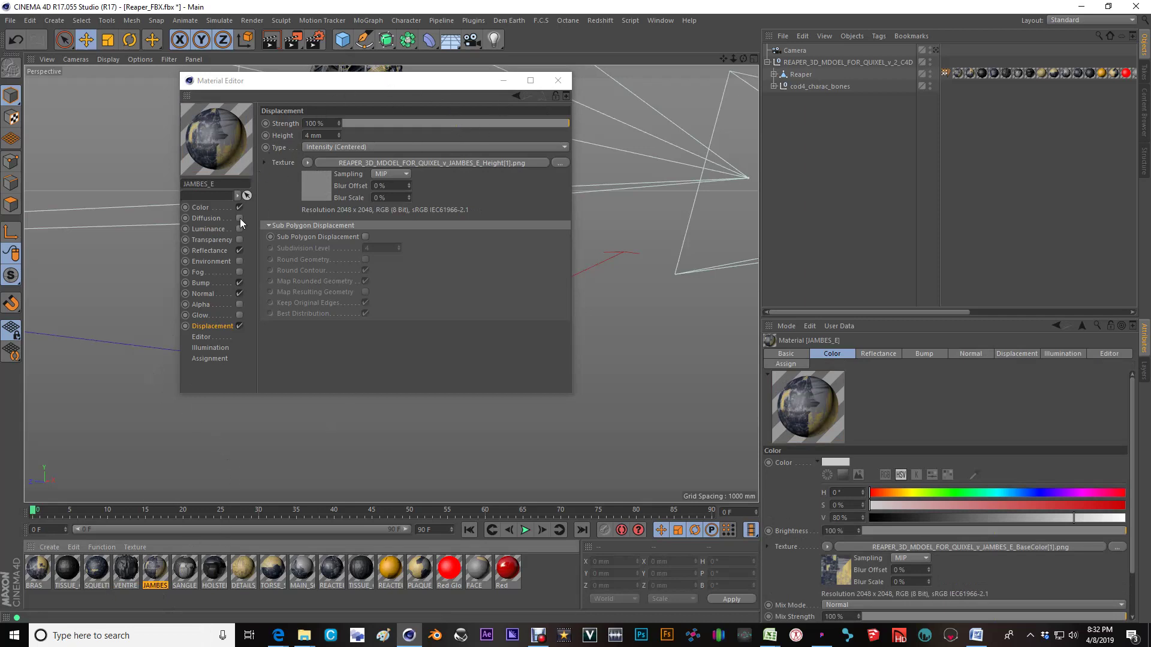
left_click(32, 576)
left_click(76, 574)
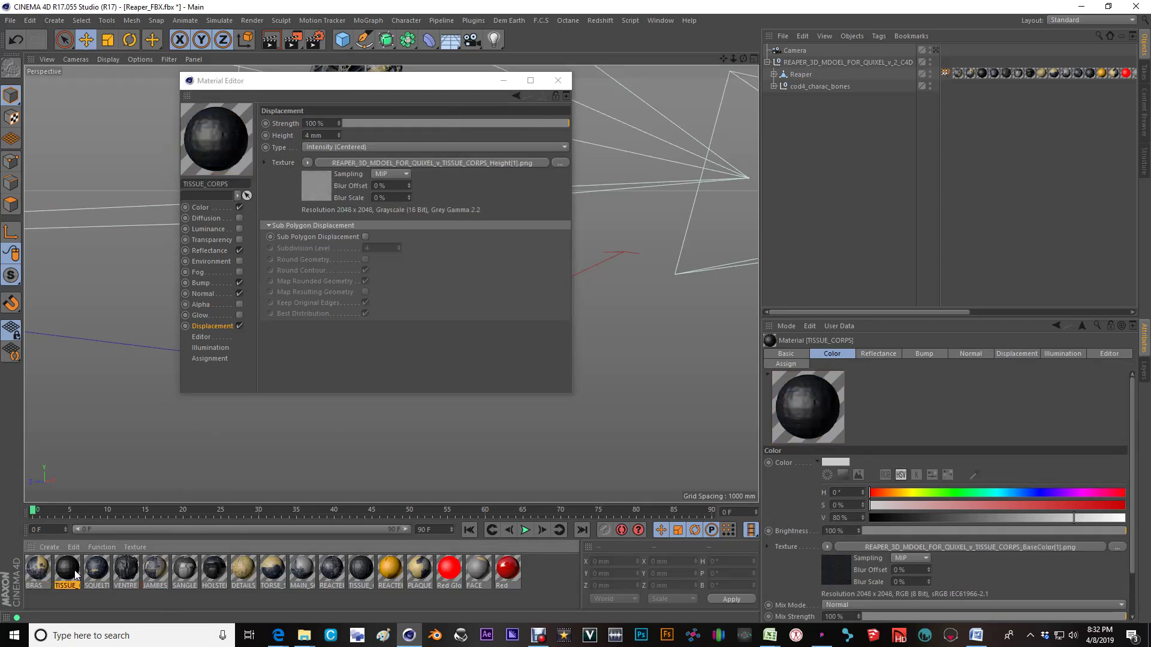
left_click(422, 572)
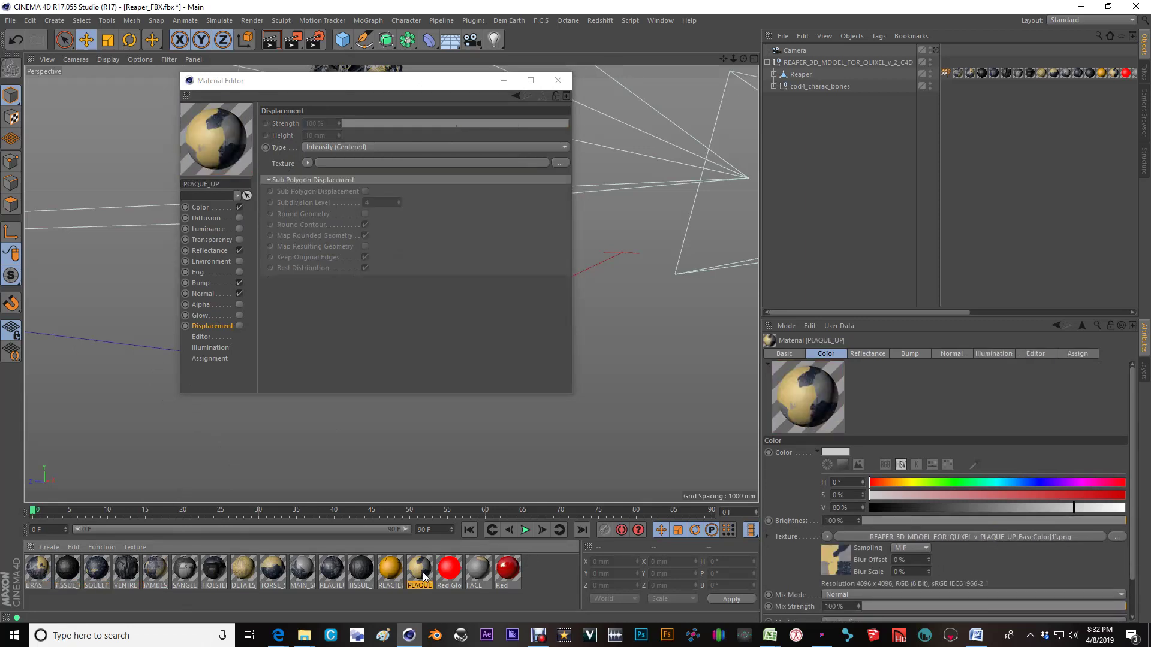
- Select the 13 materials from REACTEUR to BRAS and set displacement strength to 40%
left_click(394, 572)
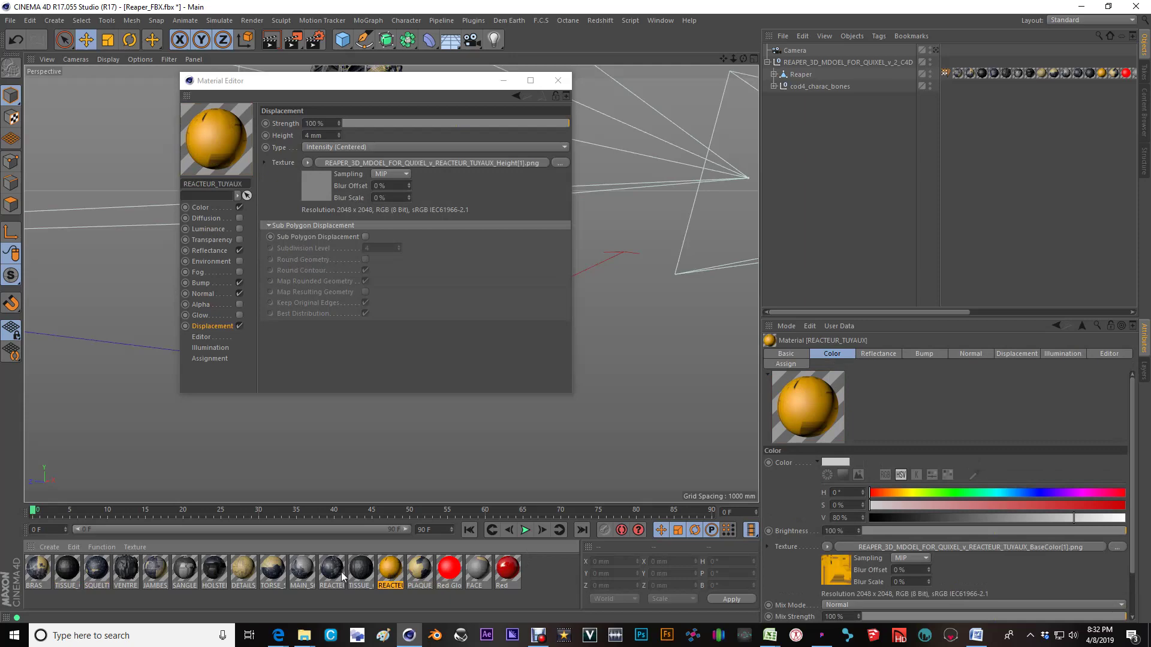
left_click(43, 573, "shift")
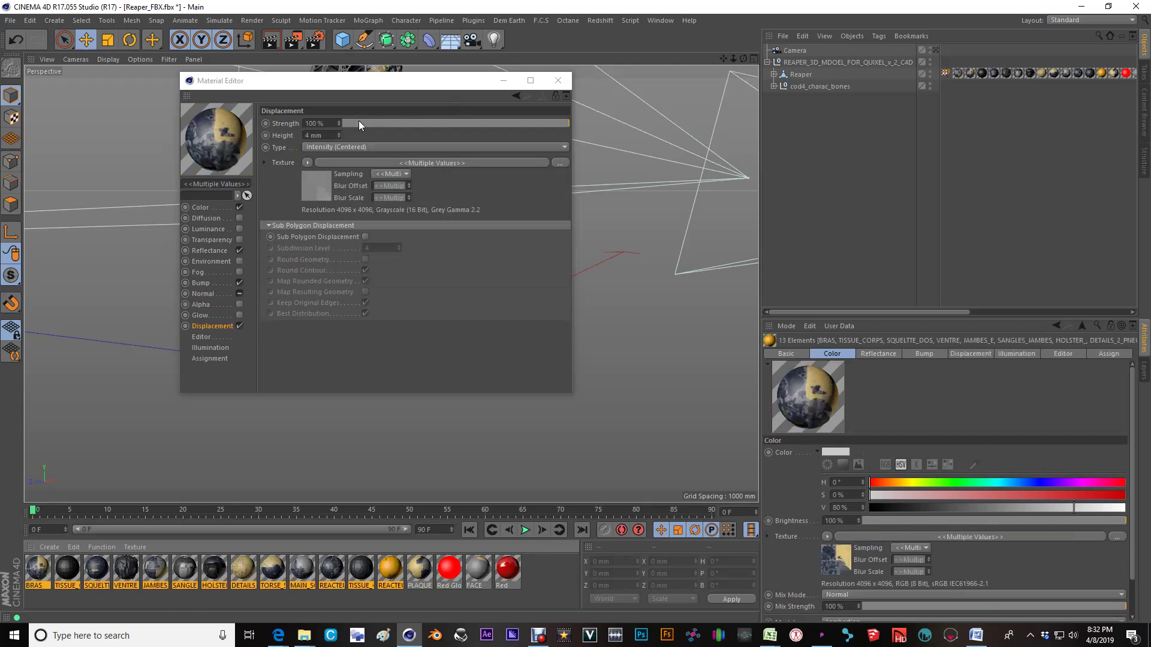
left_click_drag(359, 124, 503, 123)
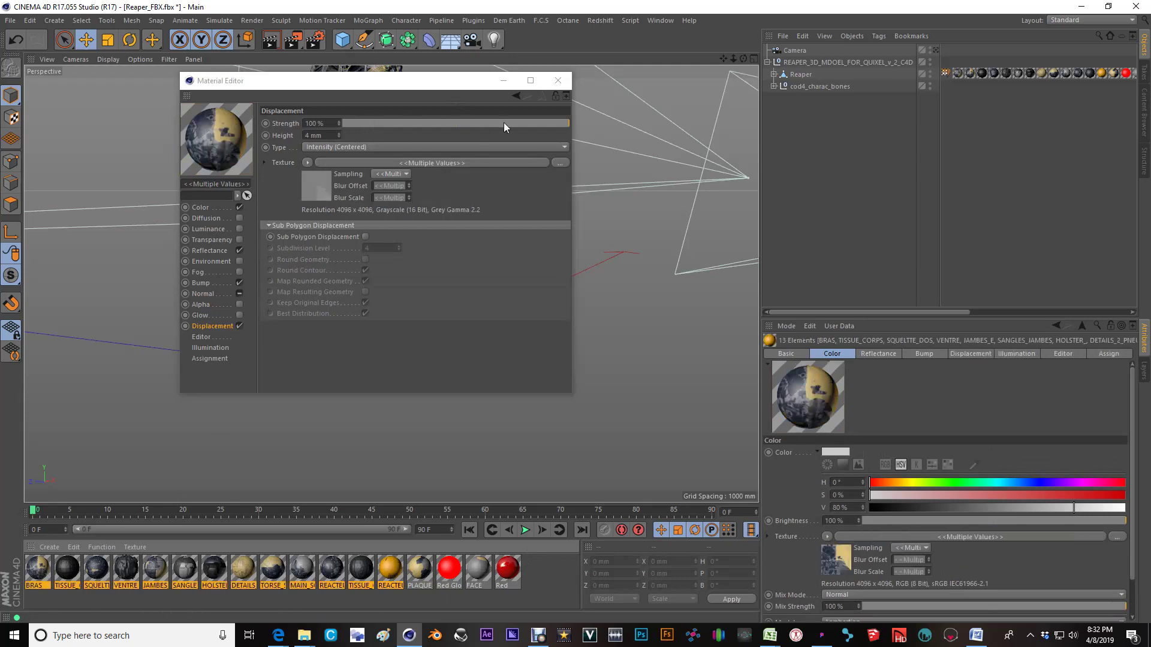
left_click(558, 82)
left_click_drag(372, 228, 296, 235, "alt")
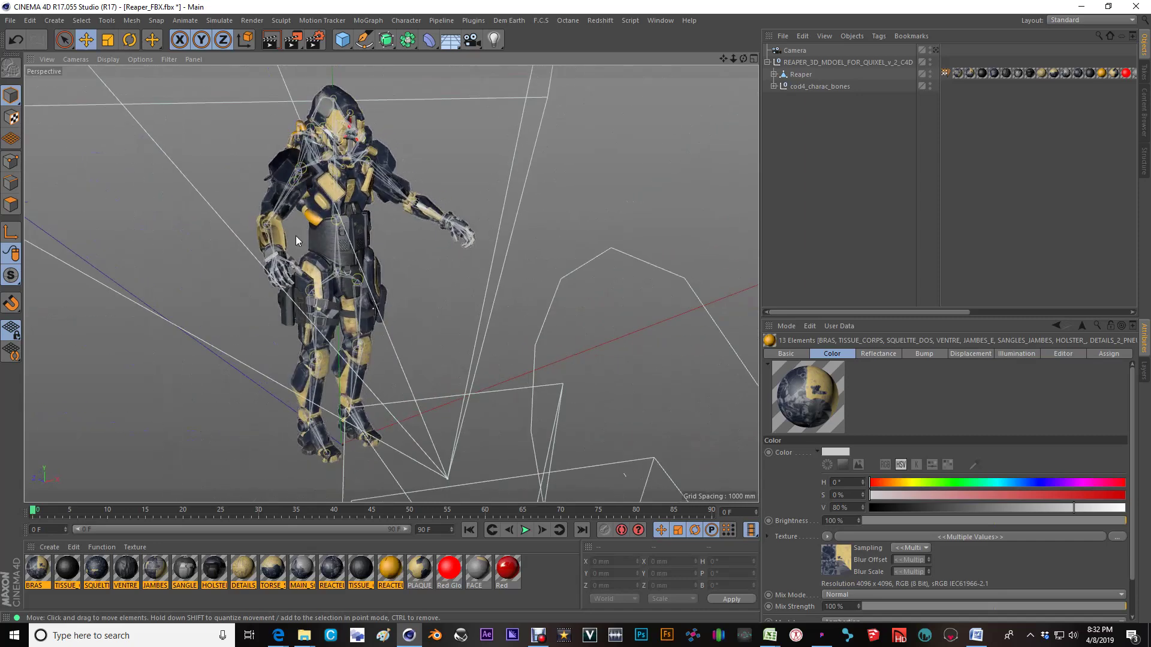
scroll(293, 243, "up", 3)
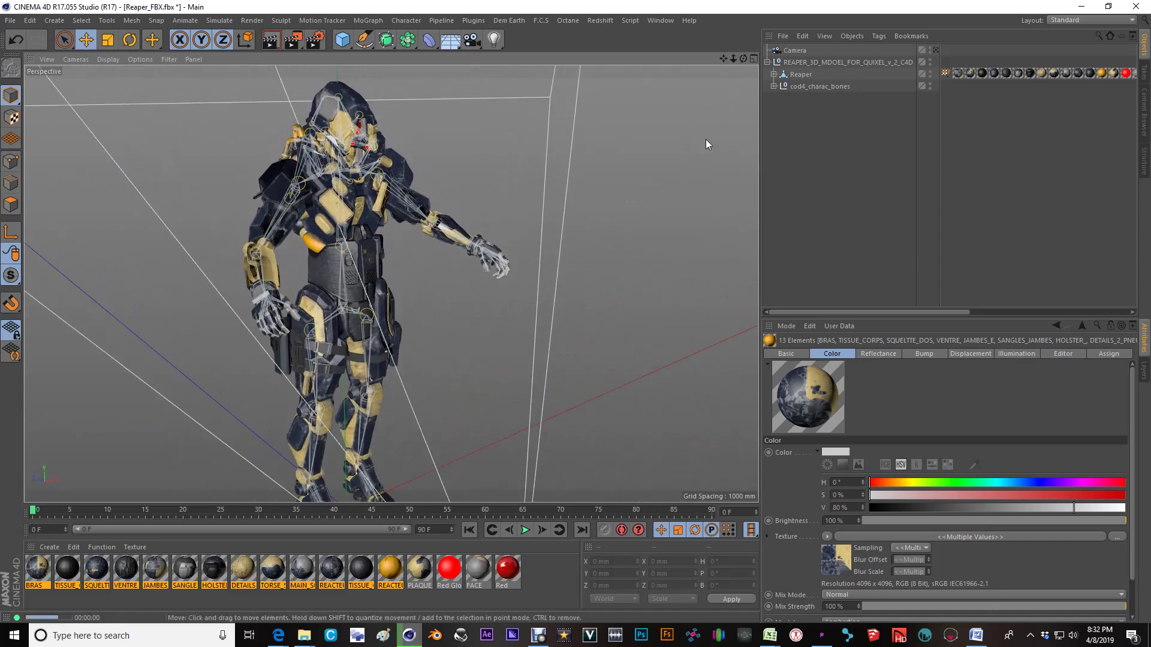
key("ctrl+r")
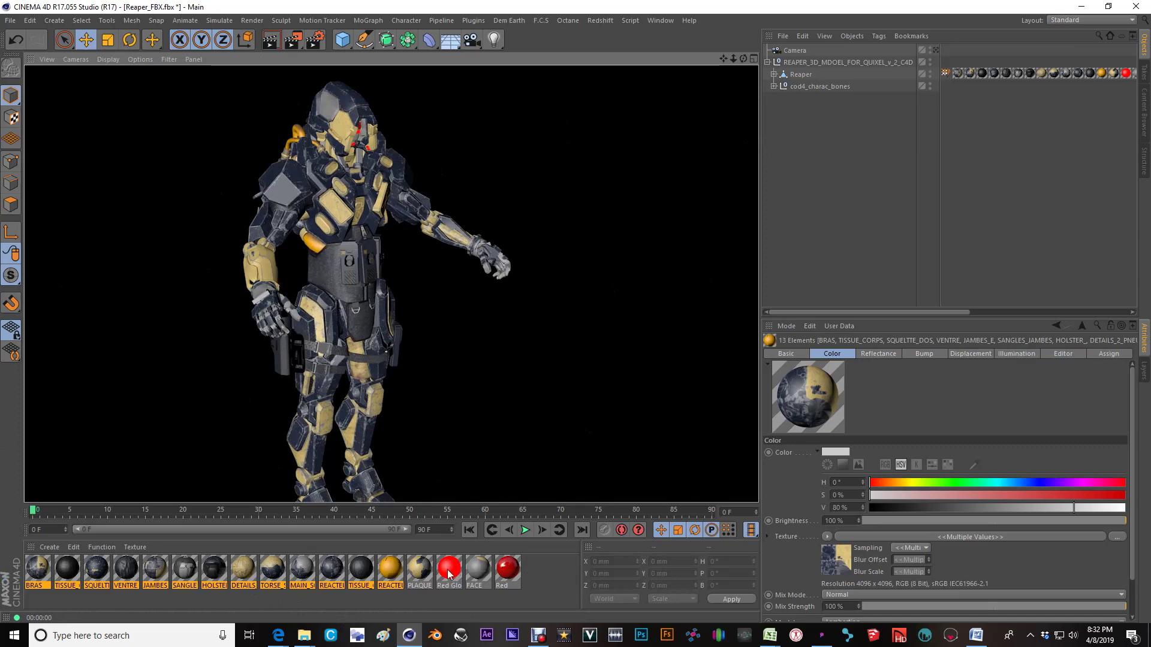
left_click(380, 253)
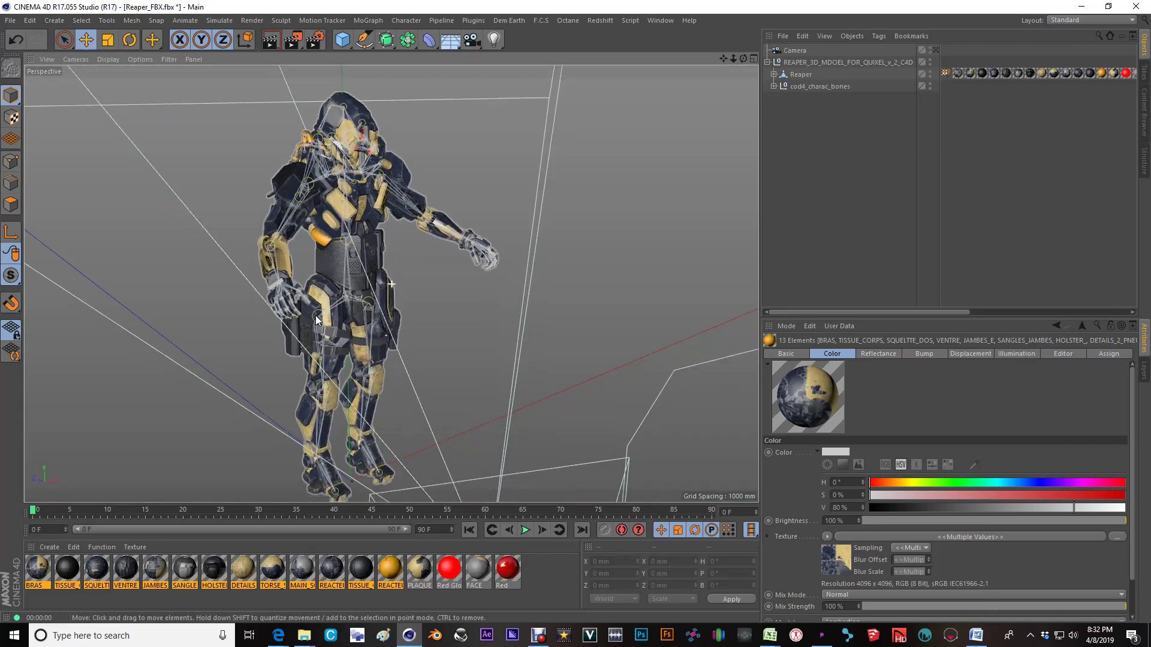
left_click_drag(316, 320, 408, 312, "alt")
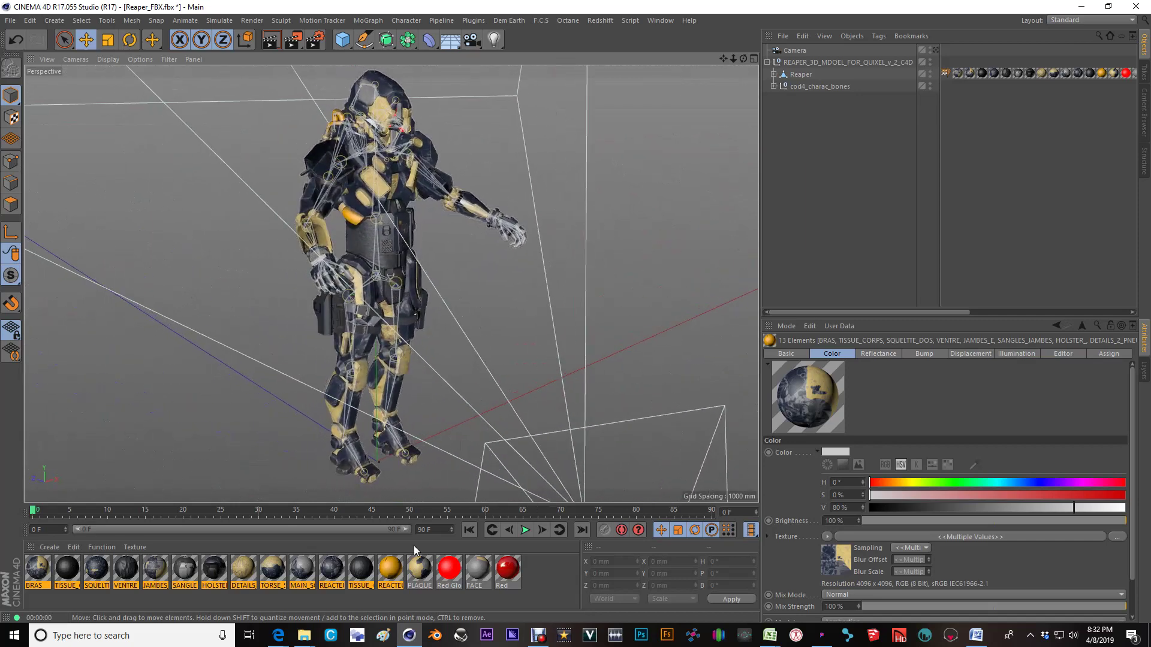
left_click(533, 568)
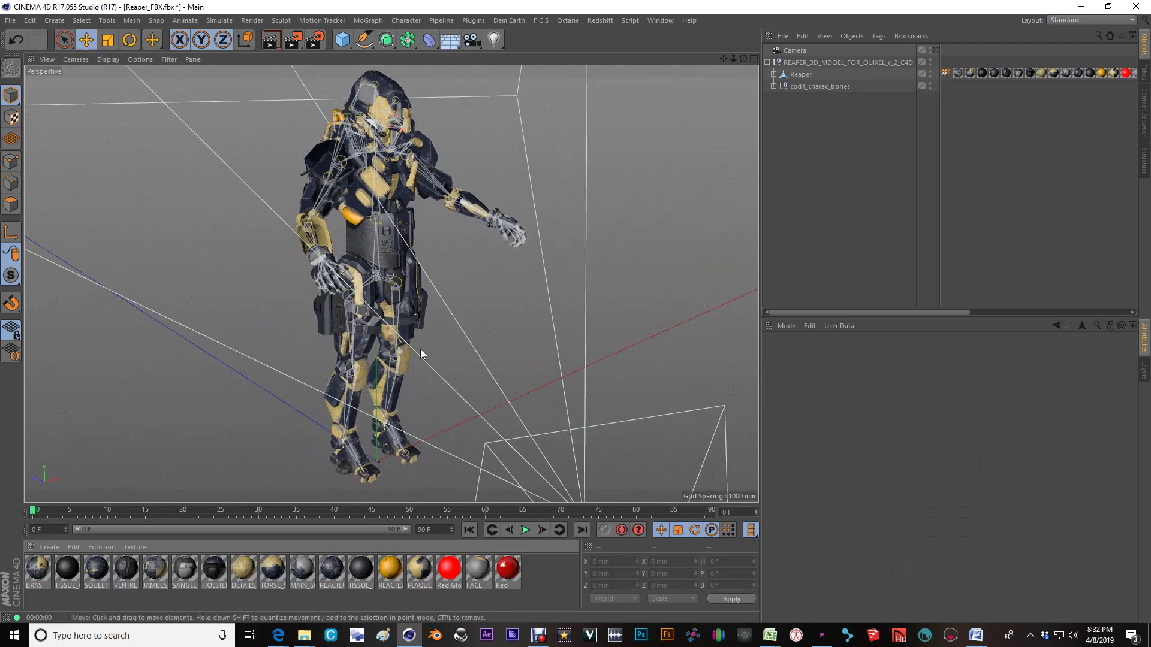
left_click_drag(418, 351, 414, 353, "alt")
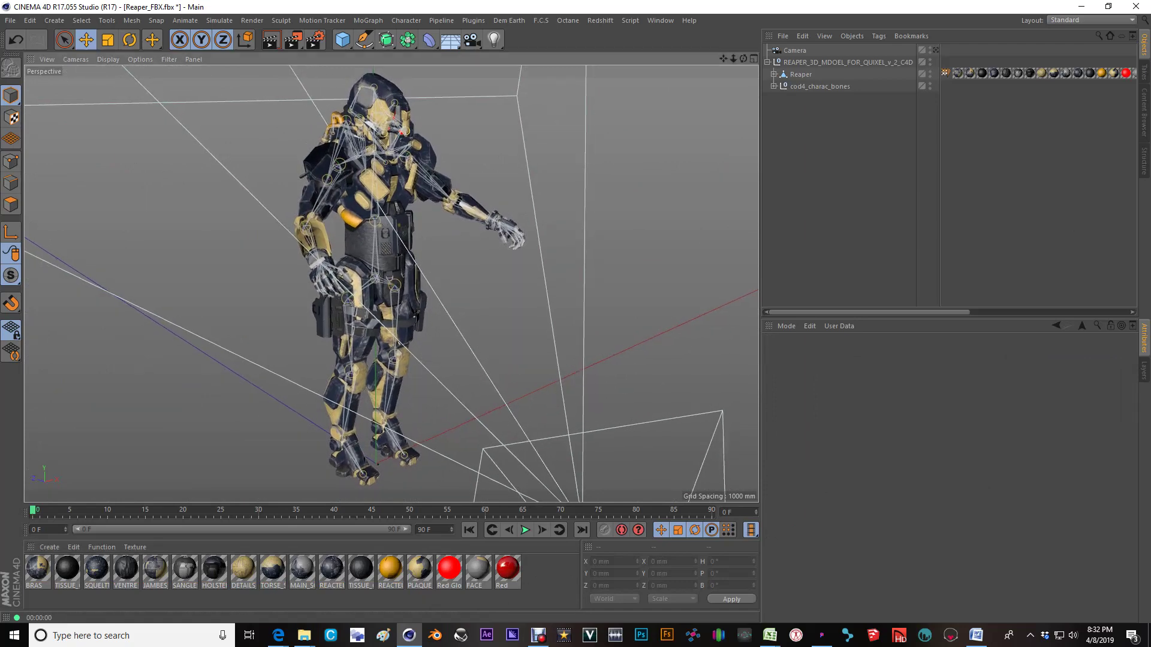